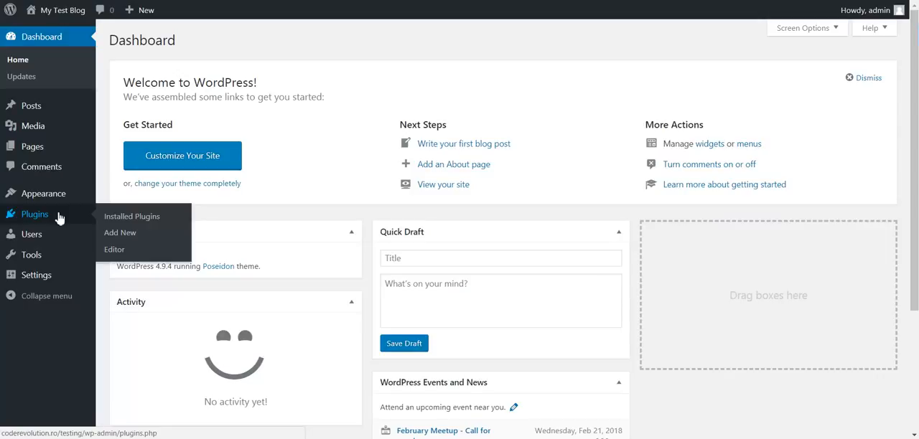
Install the plugin from the uploaded file fbomatic-facebook-post-generator.zip and activate it
click(115, 234)
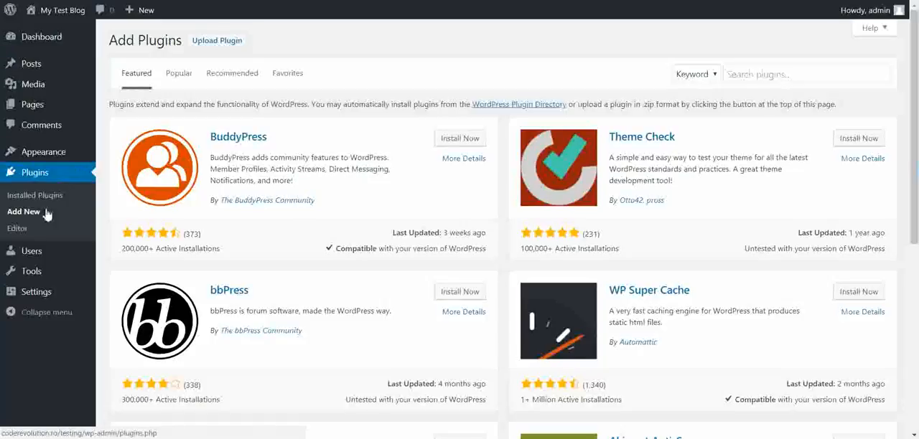
click(217, 40)
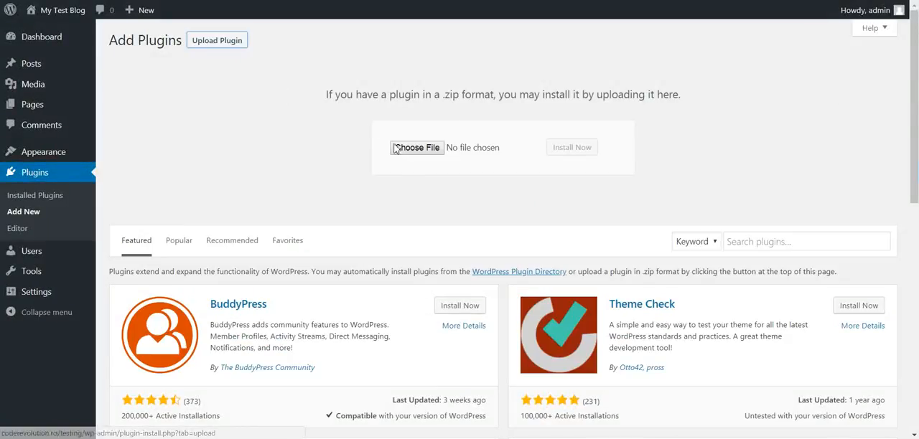
click(415, 148)
double_click(177, 35)
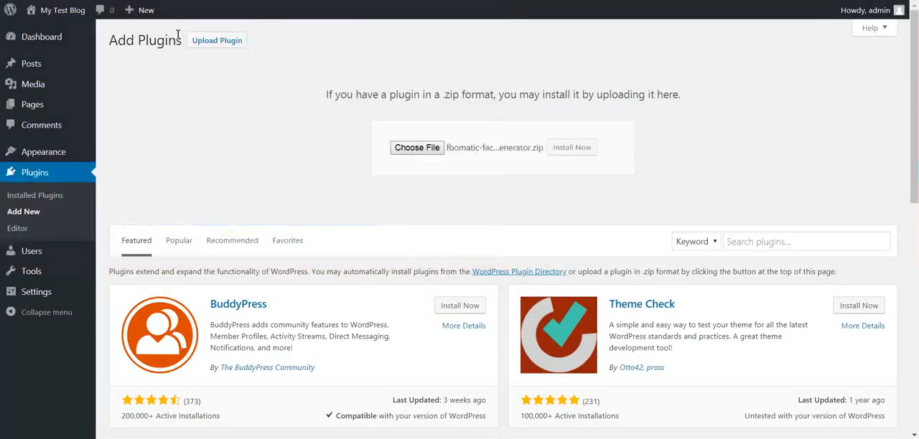
click(563, 152)
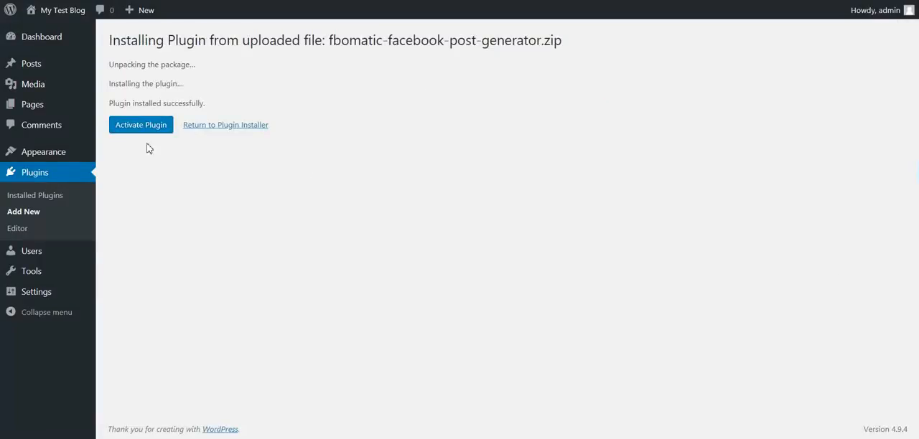
click(156, 132)
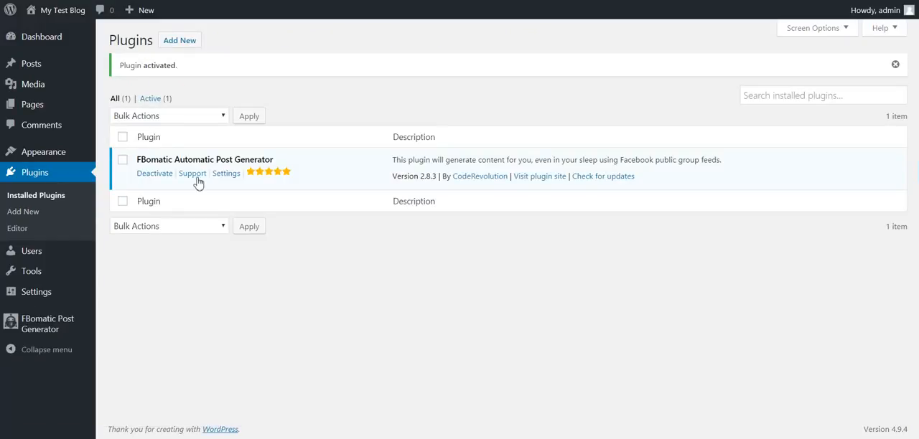
Open the FBomatic plugin's settings and follow the Facebook App ID help link to Facebook's app registration guide
click(237, 176)
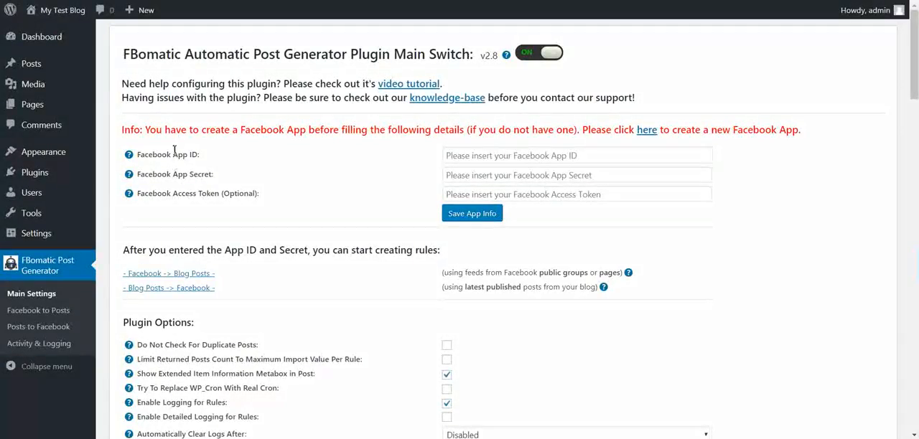
drag(143, 155, 210, 173)
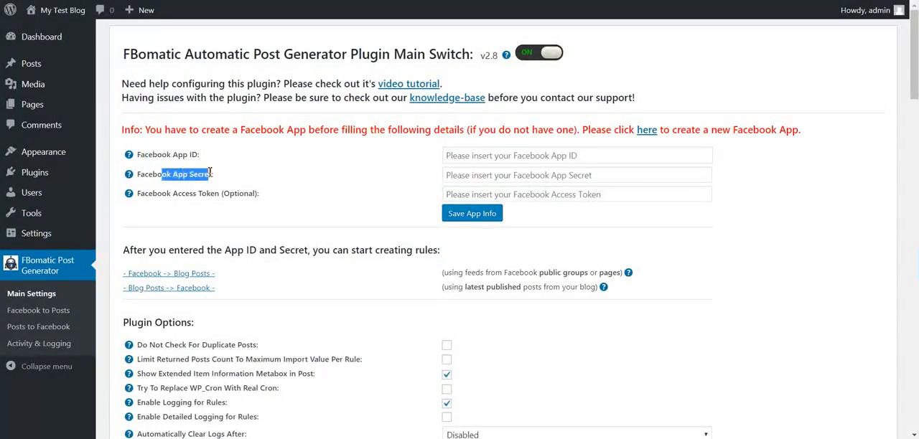
mouse_move(130, 156)
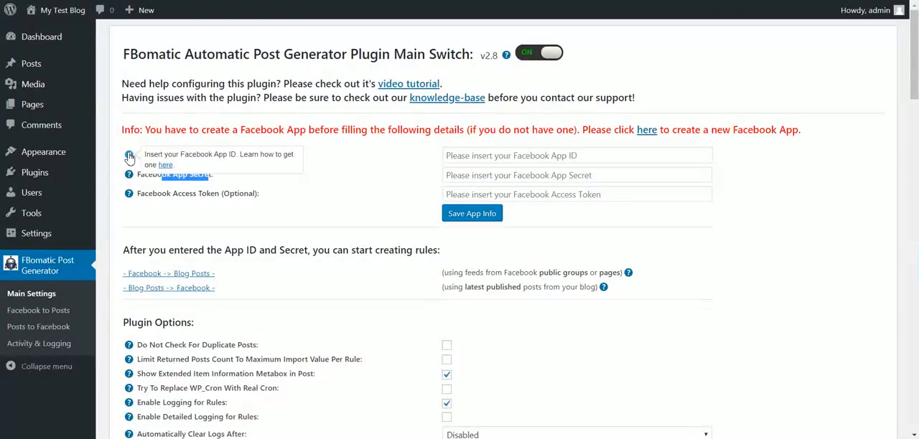
click(166, 165)
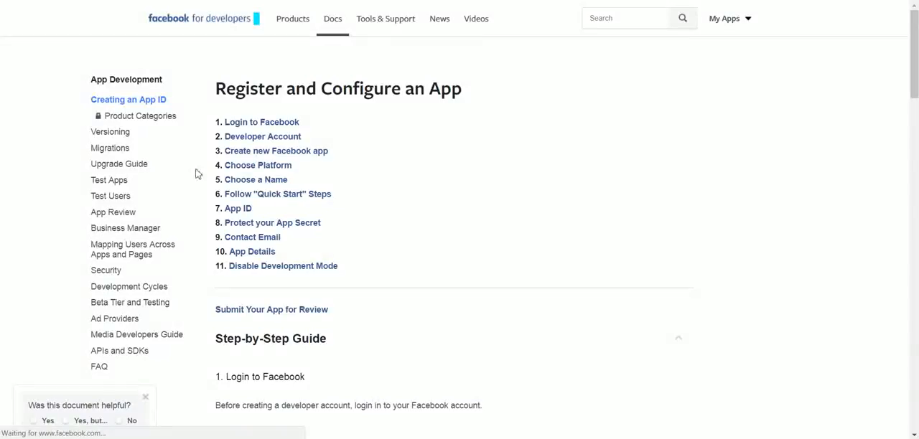
Create a new Facebook app with the display name TEST from the step-by-step guide and complete the security check
scroll(281, 150, down, 1)
scroll(283, 143, down, 3)
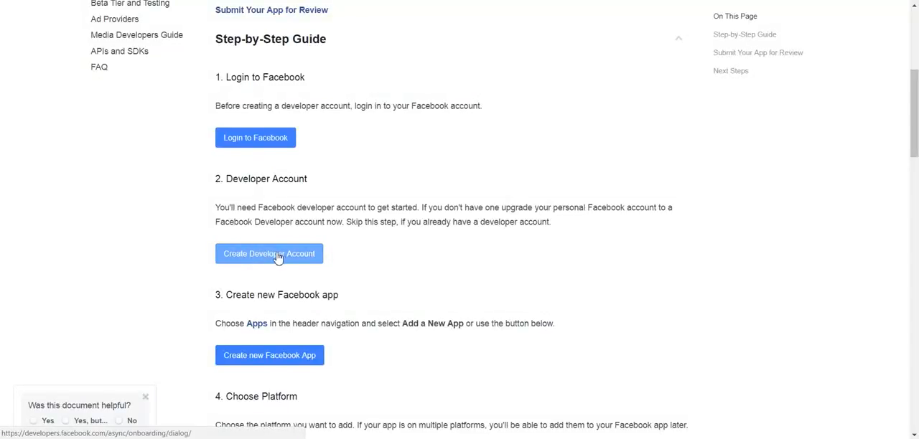
scroll(278, 258, down, 1)
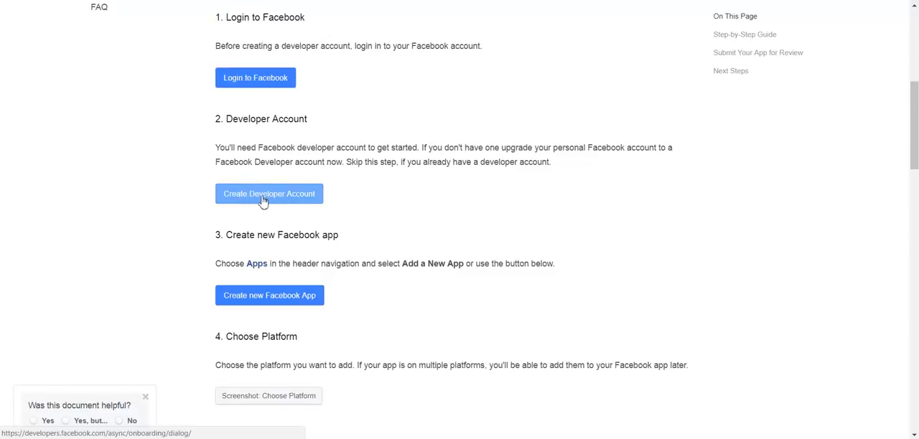
click(249, 296)
click(297, 176)
text(TEST1)
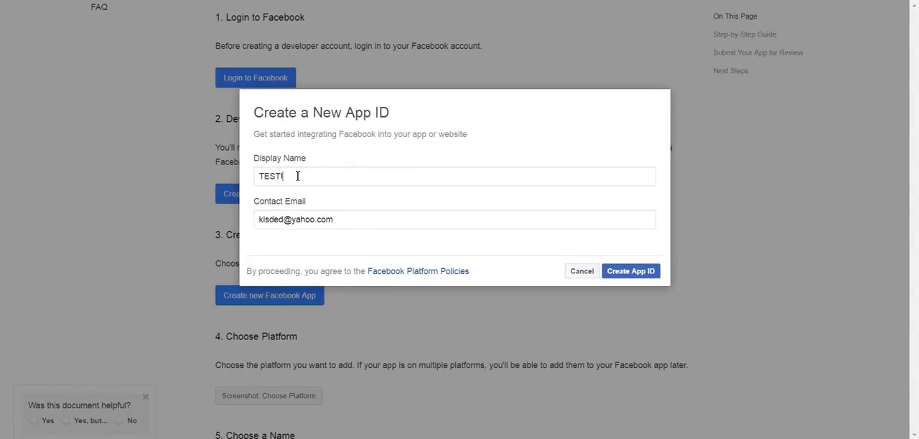
key(BackSpace)
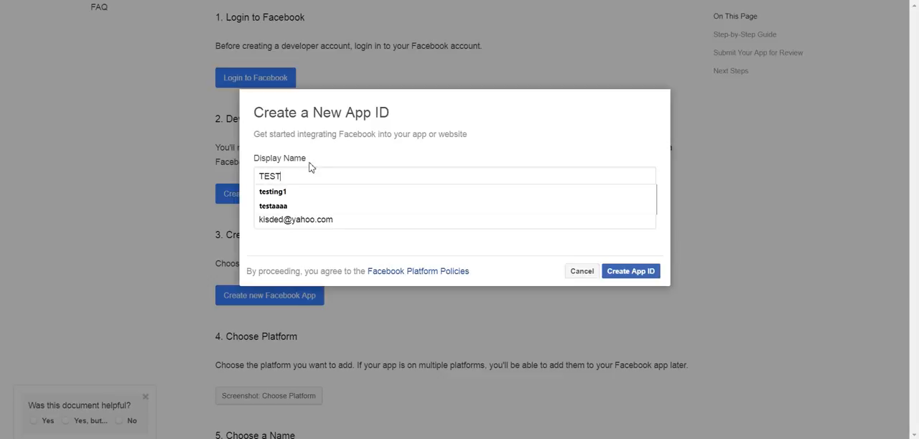
click(320, 156)
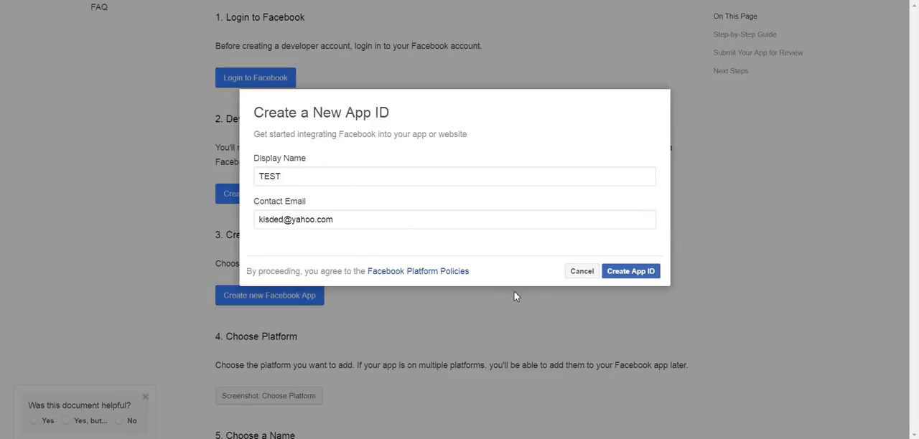
click(619, 272)
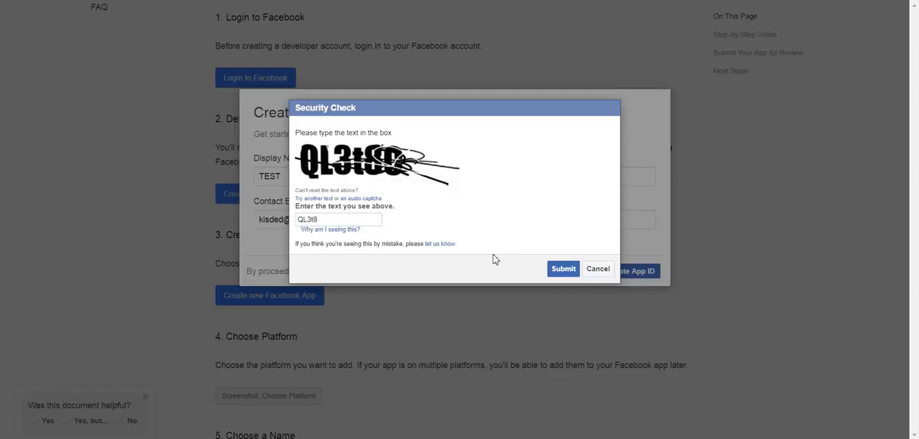
click(560, 269)
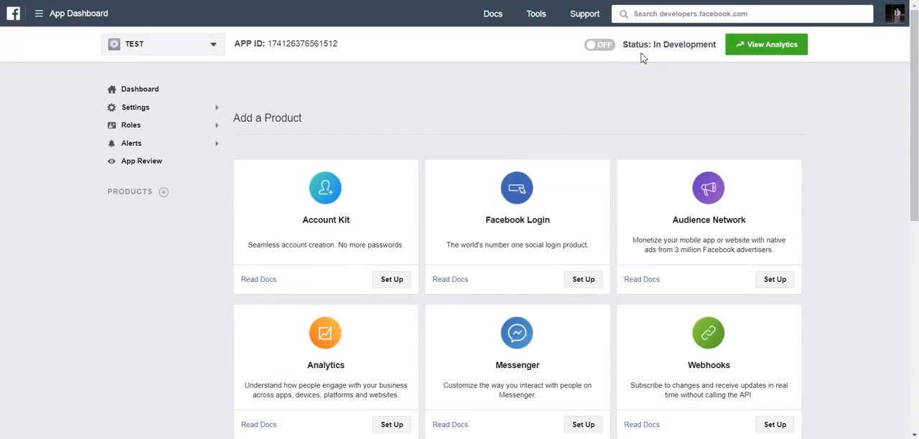
click(597, 46)
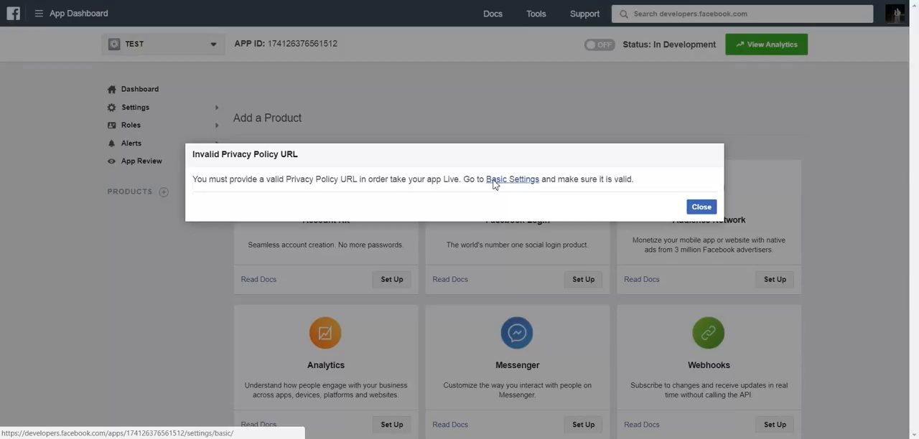
click(351, 186)
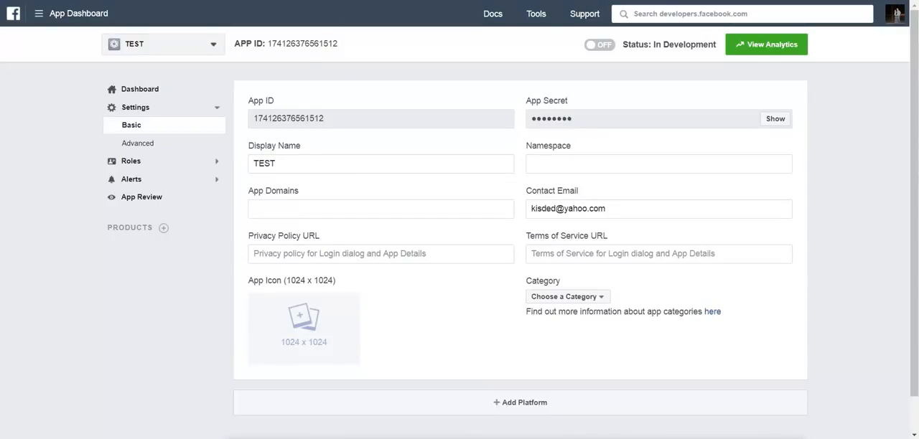
key(ctrl+t)
text(coder)
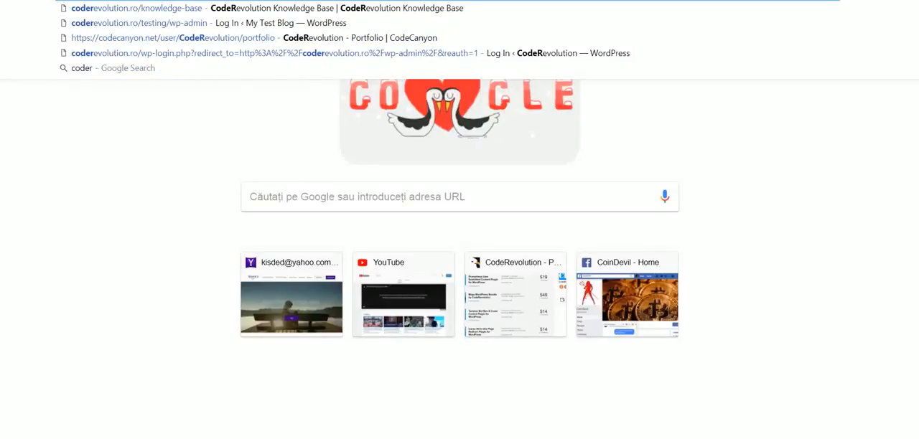
key(Return)
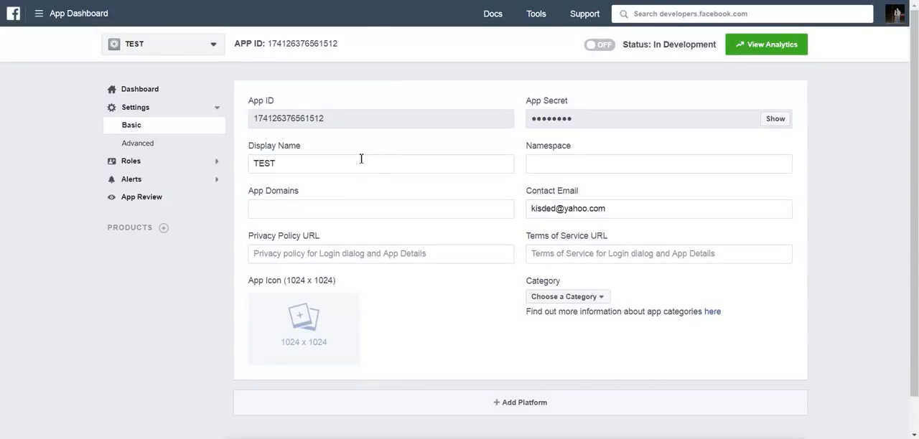
click(298, 254)
text(http://coderevolution.ro/)
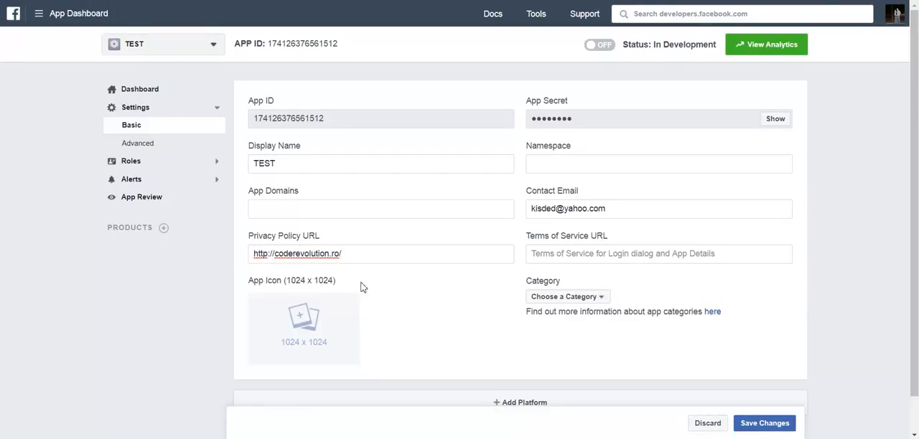
click(574, 254)
text(http://coderevolution.ro/)
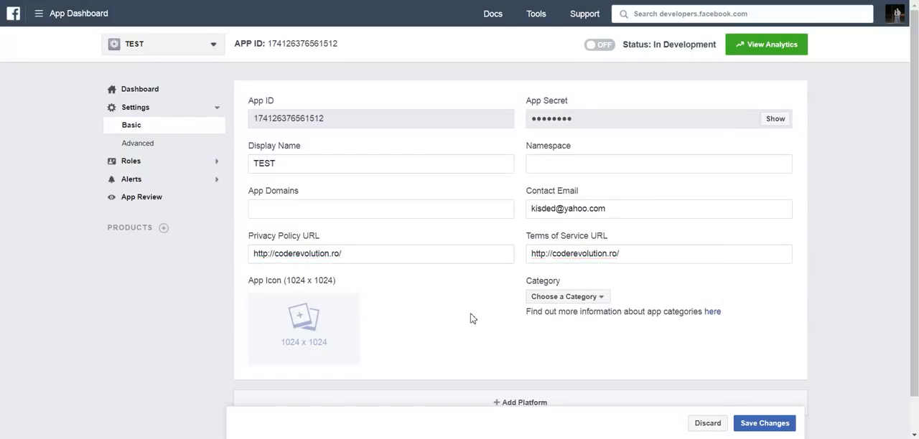
Set the app's category to Games with the sub-category Sports, and save the basic settings
click(537, 298)
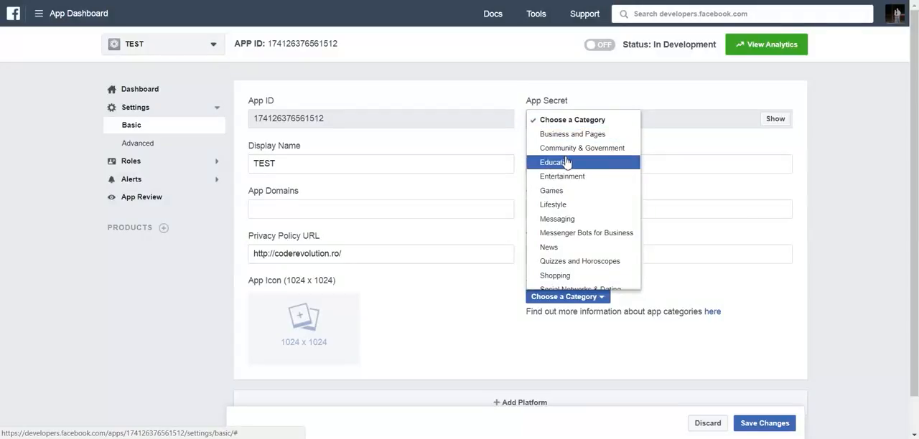
click(551, 191)
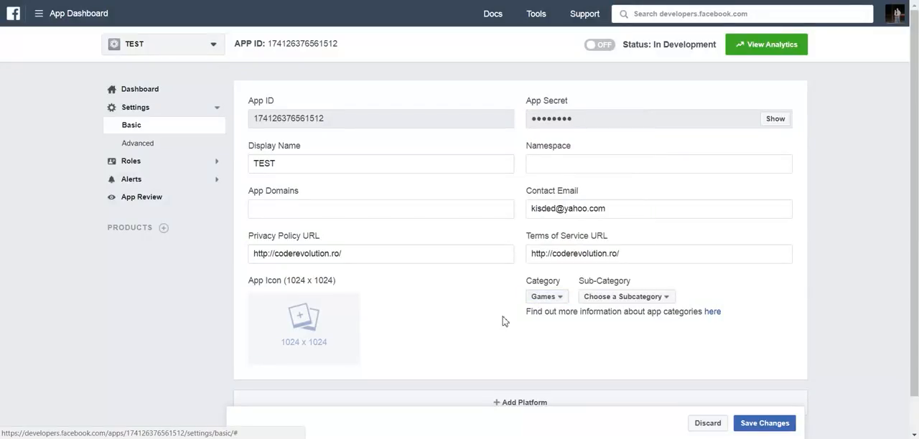
click(607, 296)
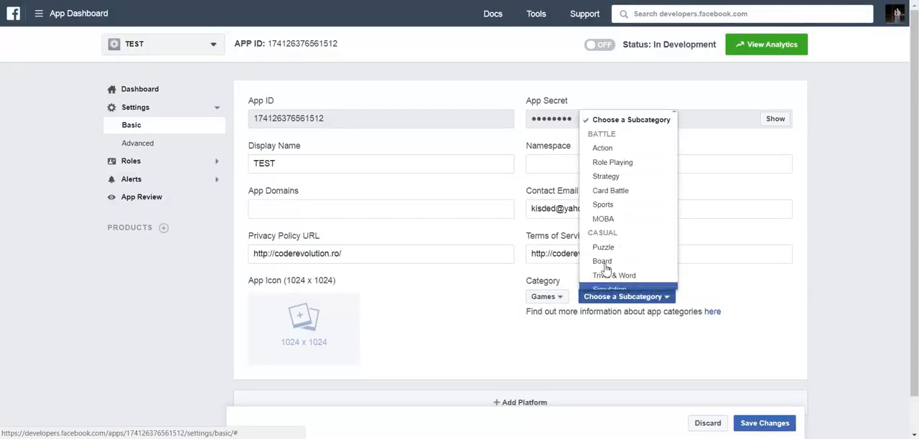
click(611, 205)
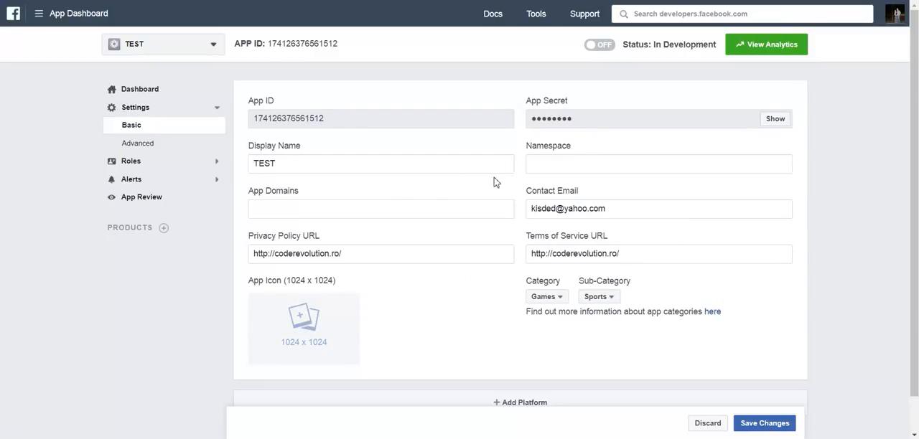
click(761, 425)
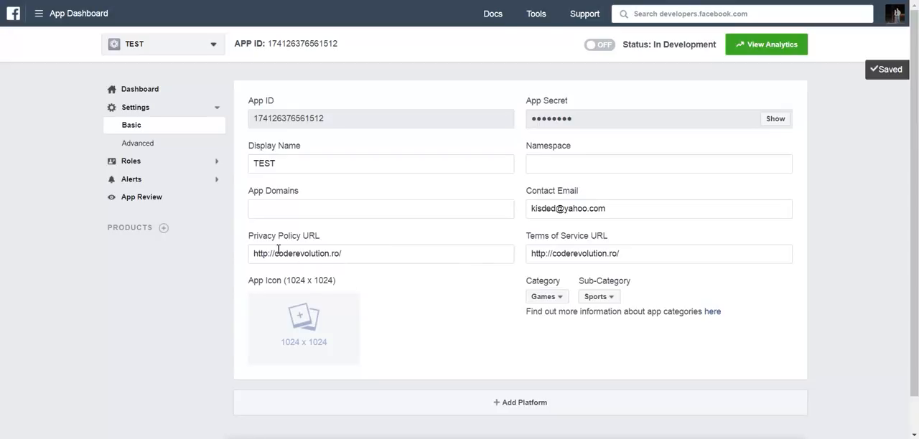
Switch the TEST app from development to live and confirm making it public
click(596, 45)
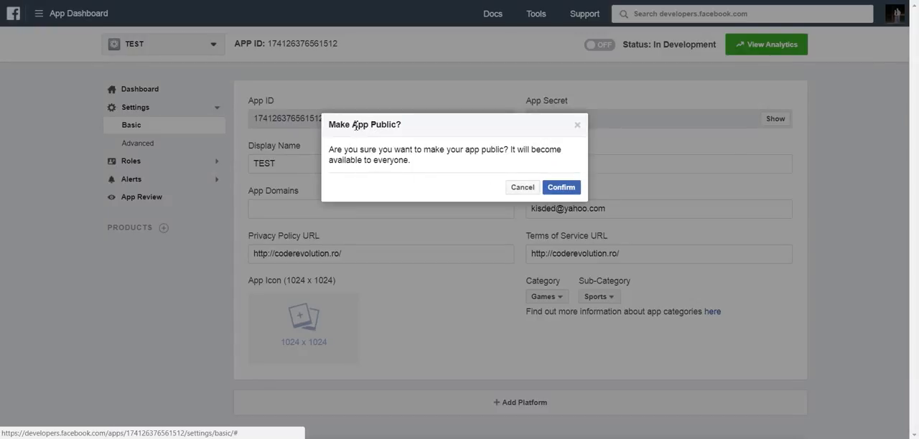
click(552, 190)
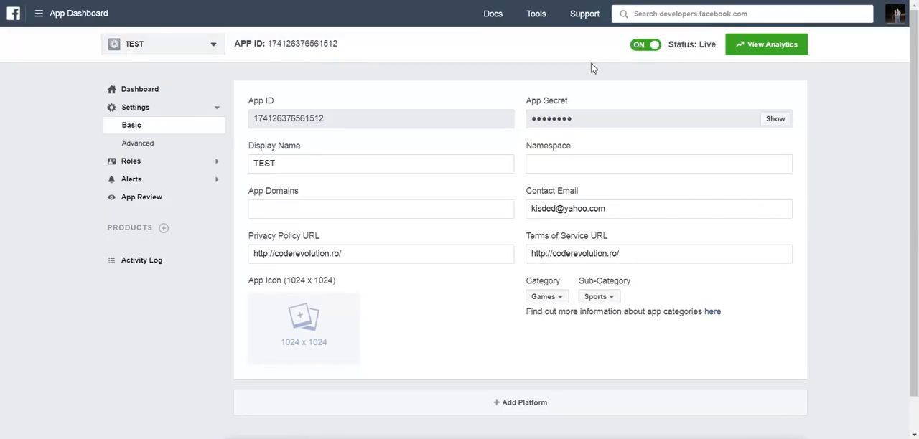
Copy the TEST app's App ID into the Facebook App ID field of the FBomatic settings in WordPress
double_click(299, 121)
key(ctrl+c)
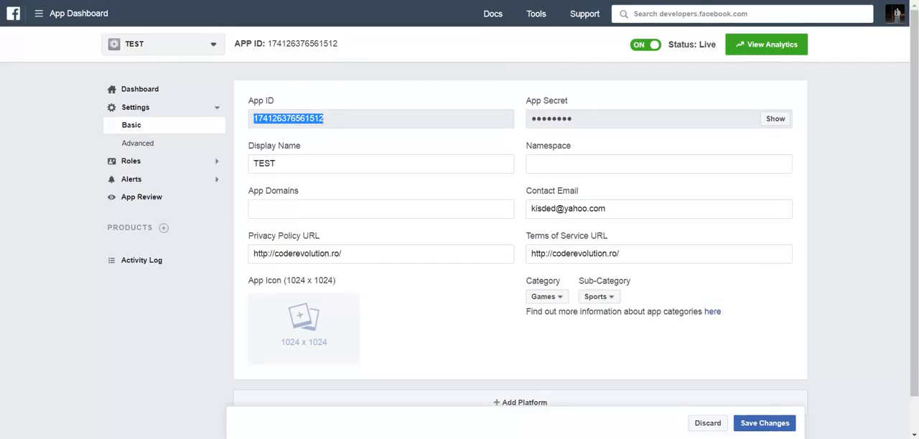
key(ctrl+shift+Tab)
click(478, 158)
key(ctrl+v)
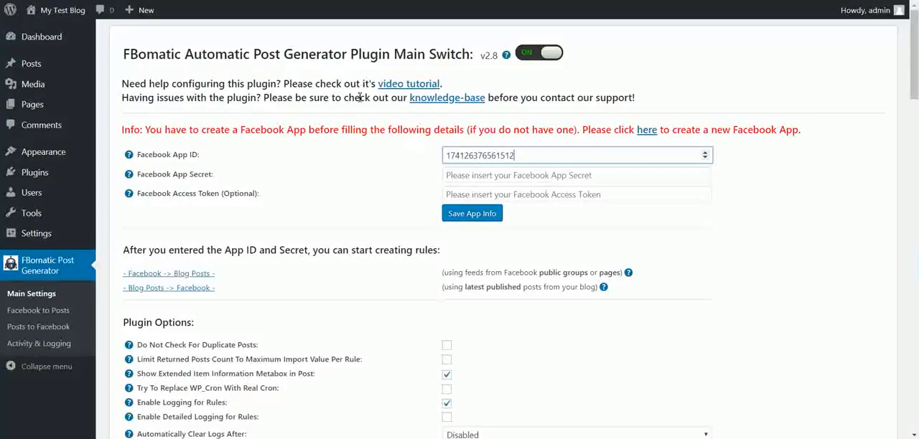
Reveal the TEST app's App Secret in the Facebook basic settings by re-entering the account password
key(ctrl+Tab)
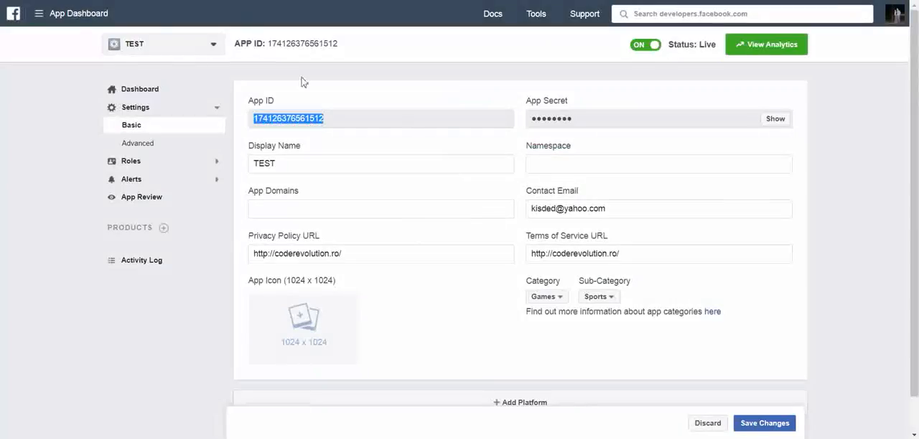
click(775, 120)
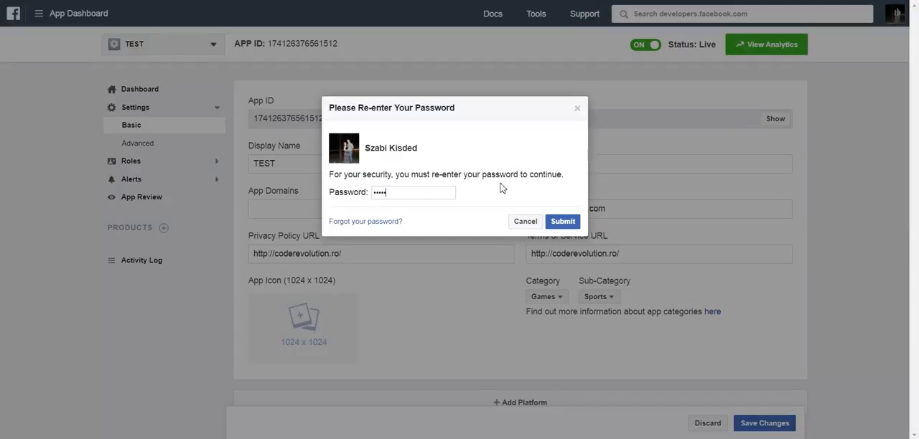
key(Return)
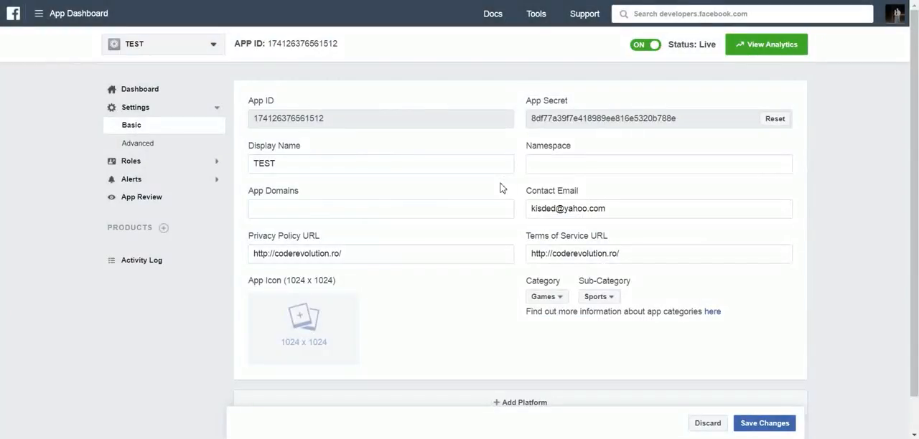
Copy the App Secret into the Facebook App Secret field of the FBomatic settings in WordPress, and save the app info
double_click(553, 117)
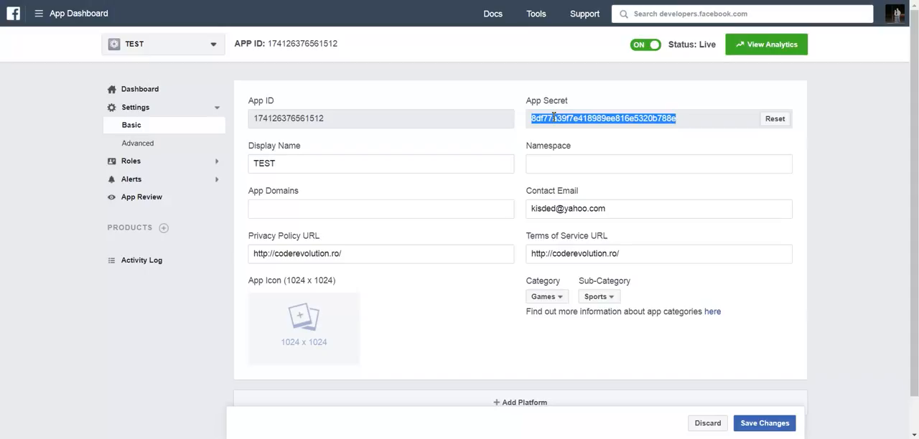
key(ctrl+c)
key(ctrl+Tab)
click(459, 174)
key(ctrl+v)
click(409, 184)
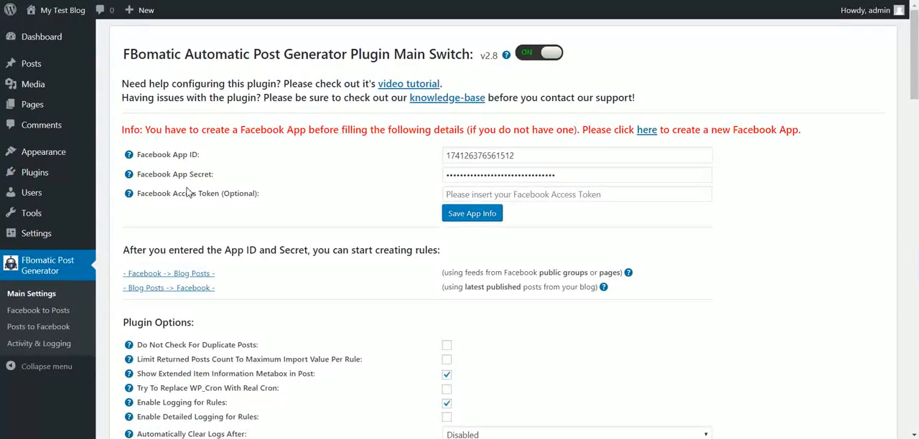
mouse_move(188, 193)
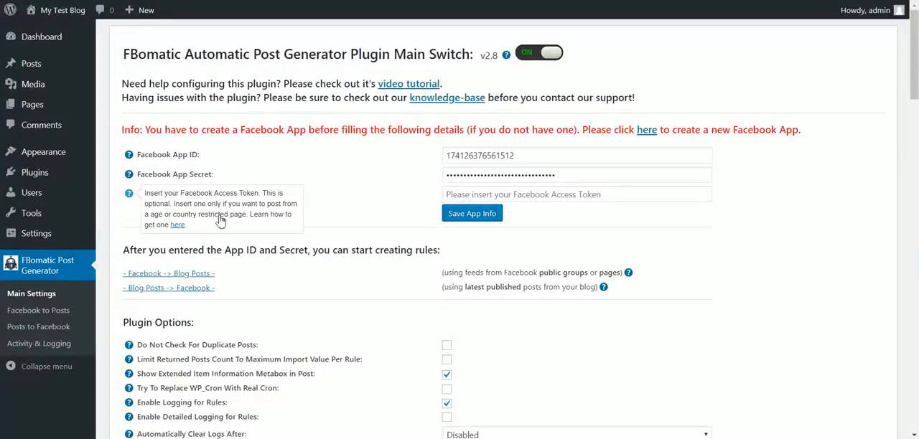
click(451, 214)
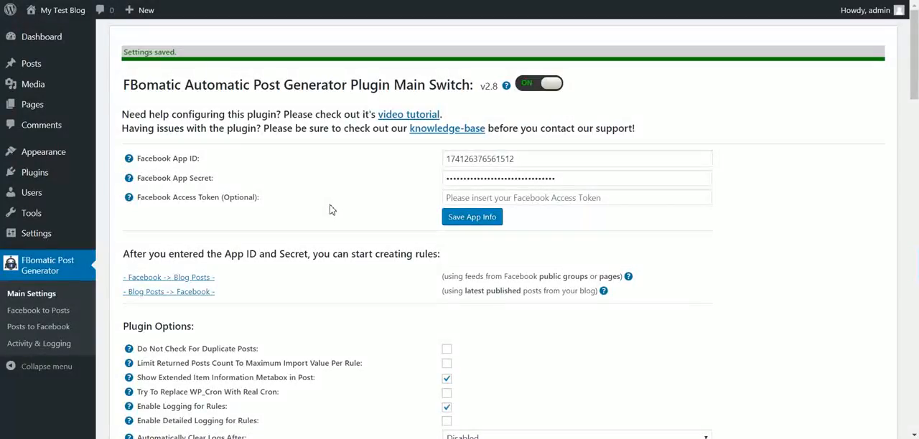
Go to FBomatic's Facebook to Posts rules, and check the blog's front page in a separate browser tab
click(48, 313)
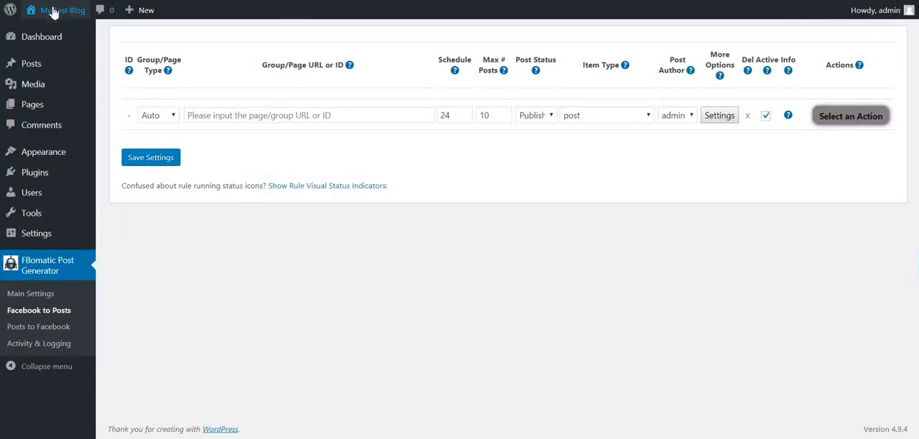
mouse_move(56, 10)
right_click(41, 30)
click(56, 39)
key(ctrl+Tab)
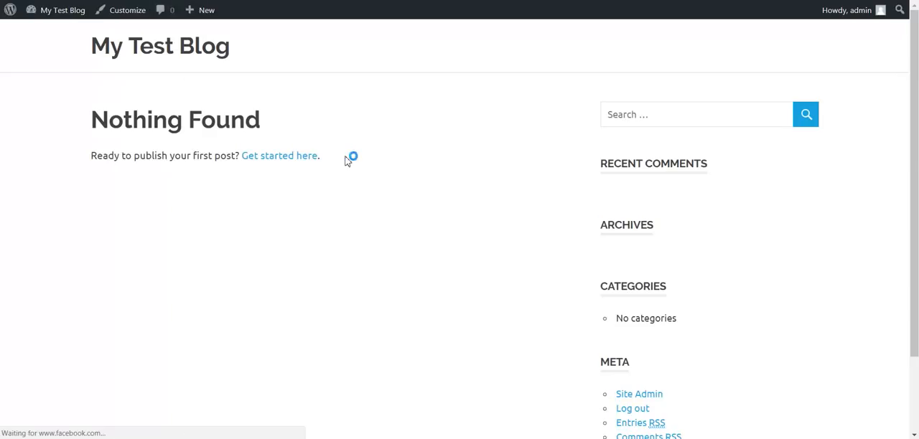
key(ctrl+shift+Tab)
click(229, 115)
text(ht)
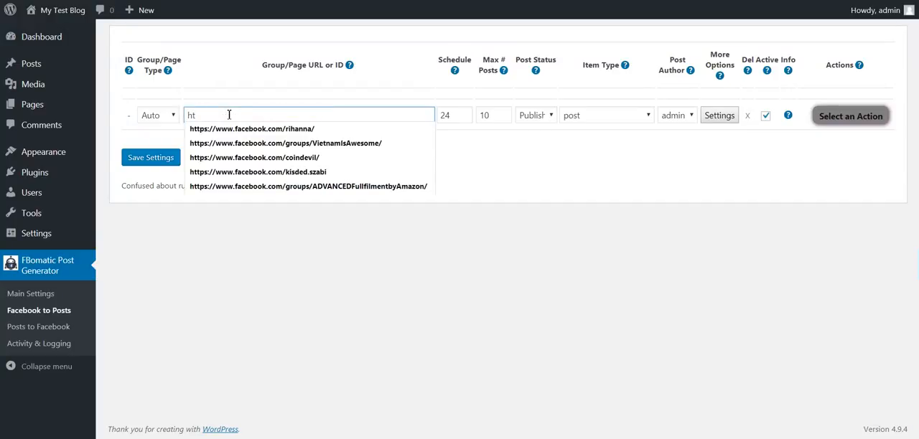
click(233, 130)
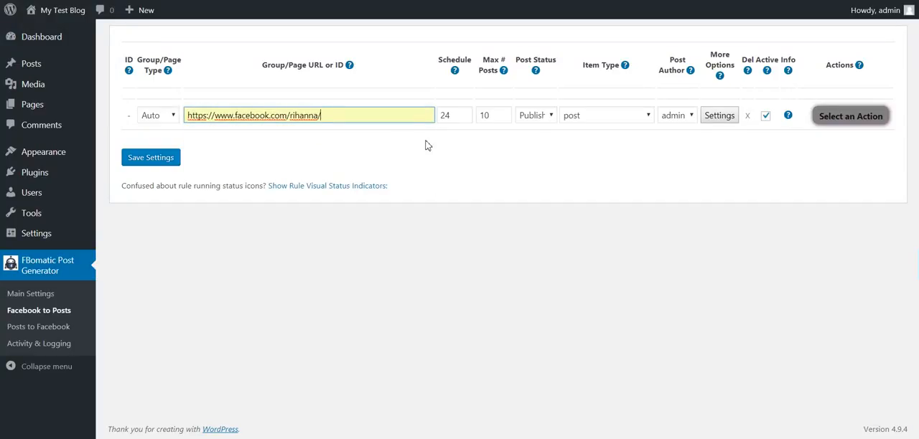
double_click(495, 116)
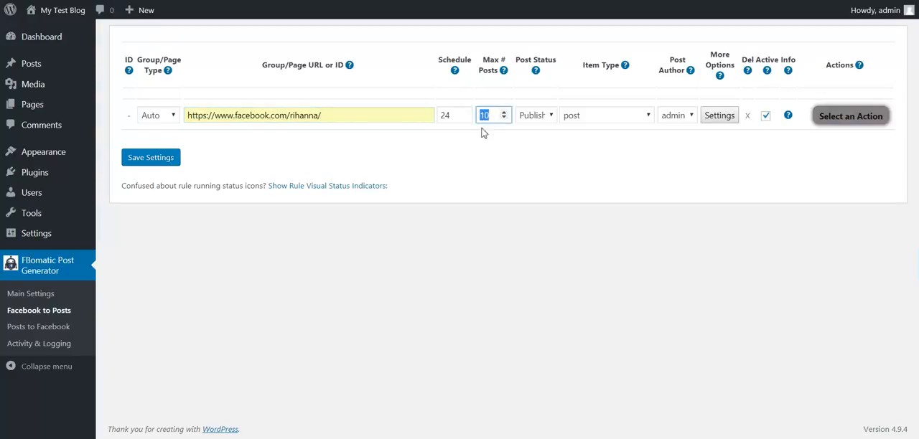
text(5)
Review the new rule's schedule and the choices for group/page type, post status, item type and post author
double_click(437, 119)
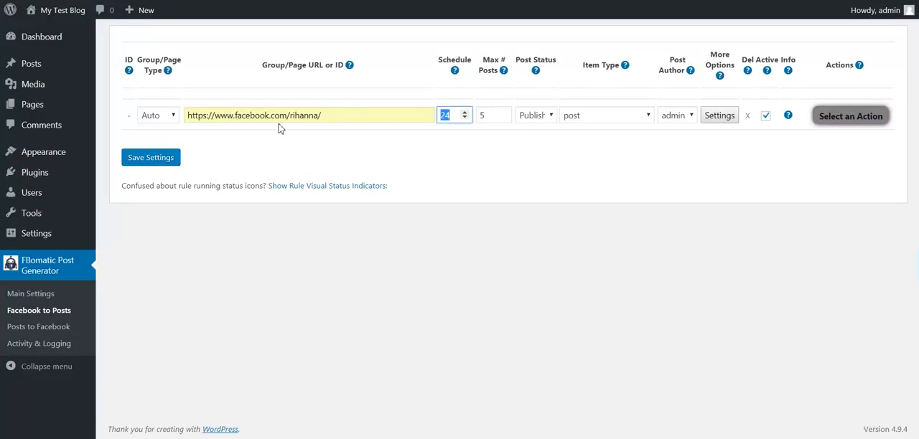
click(157, 117)
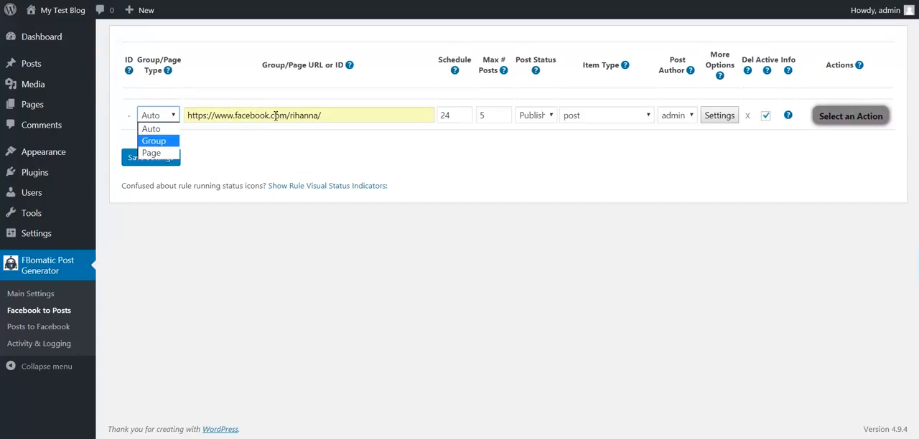
click(158, 130)
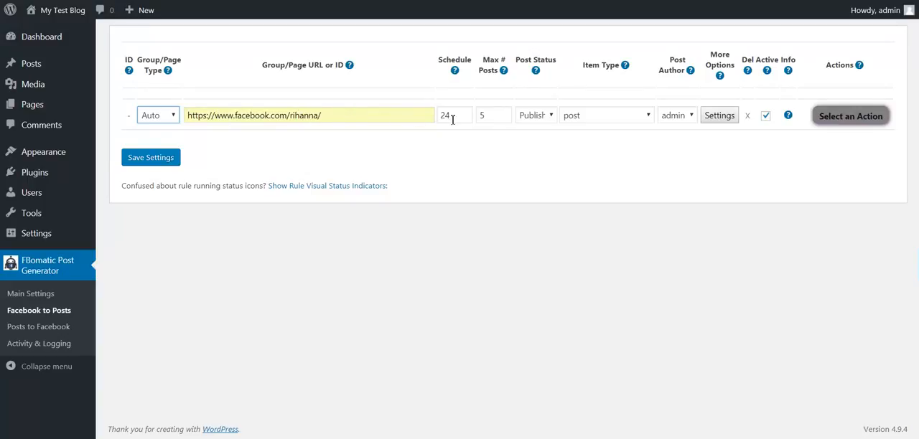
click(532, 117)
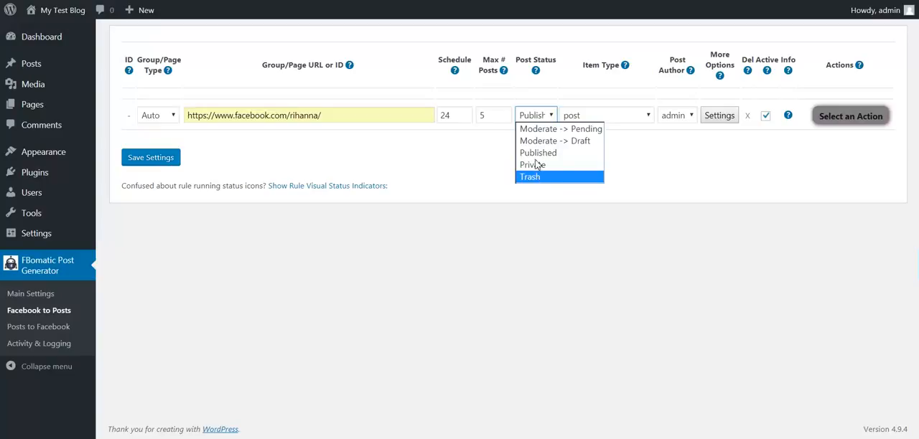
click(590, 97)
click(584, 119)
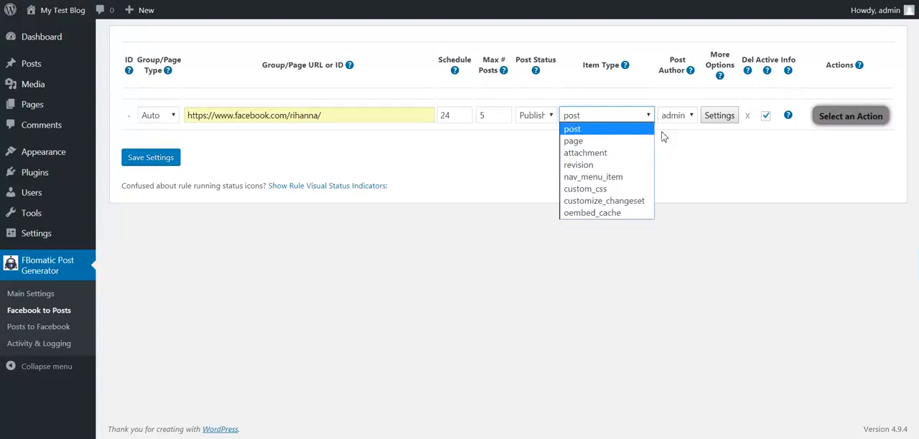
click(686, 137)
click(685, 115)
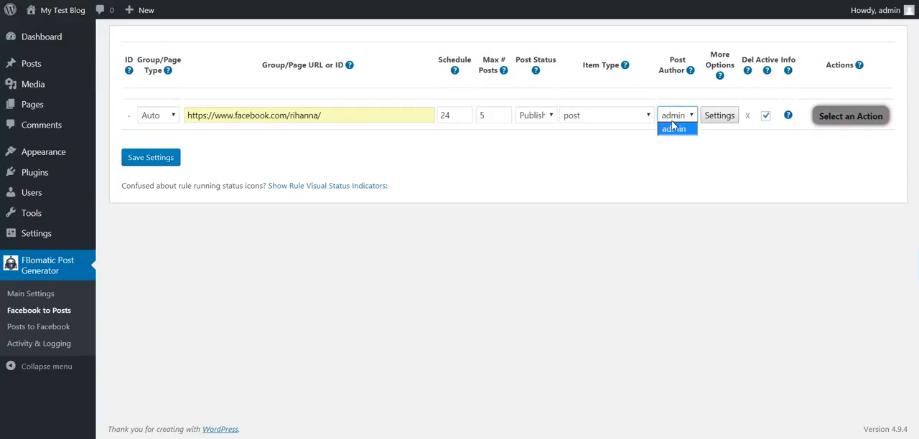
click(674, 128)
Open the new rule's advanced settings and examine the Generated Post Title template
click(729, 118)
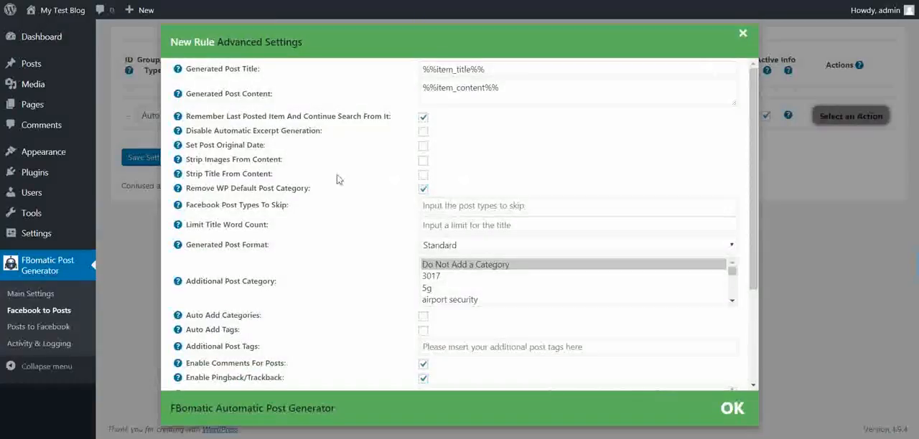
scroll(319, 180, down, 2)
scroll(349, 117, up, 3)
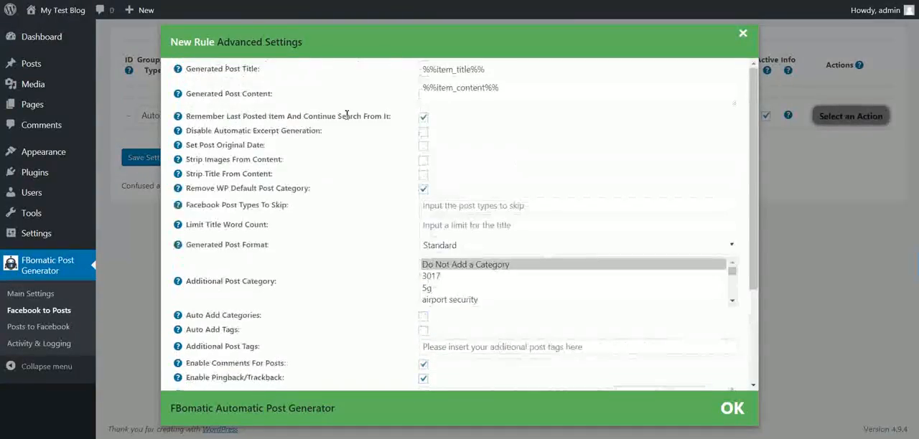
drag(196, 71, 262, 71)
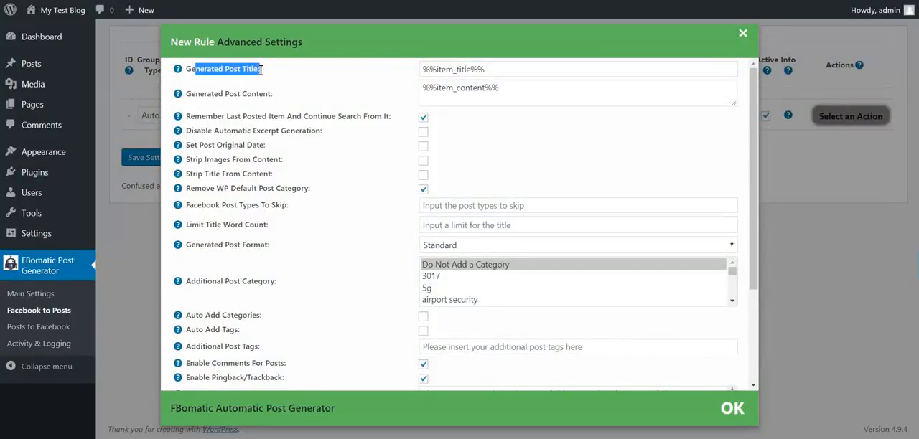
click(309, 75)
drag(186, 70, 258, 69)
double_click(443, 69)
click(444, 69)
click(354, 86)
drag(489, 70, 422, 70)
click(431, 69)
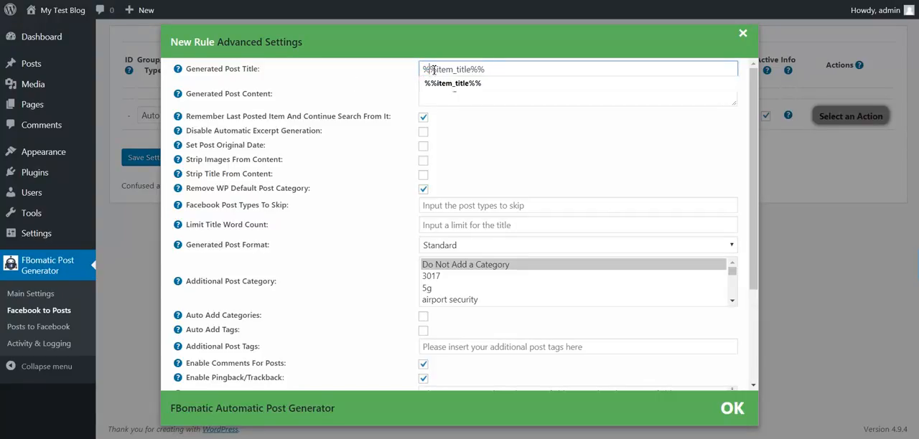
Read the help text on the shortcodes that can be used in the Generated Post Title
mouse_move(178, 69)
drag(193, 90, 245, 113)
double_click(307, 122)
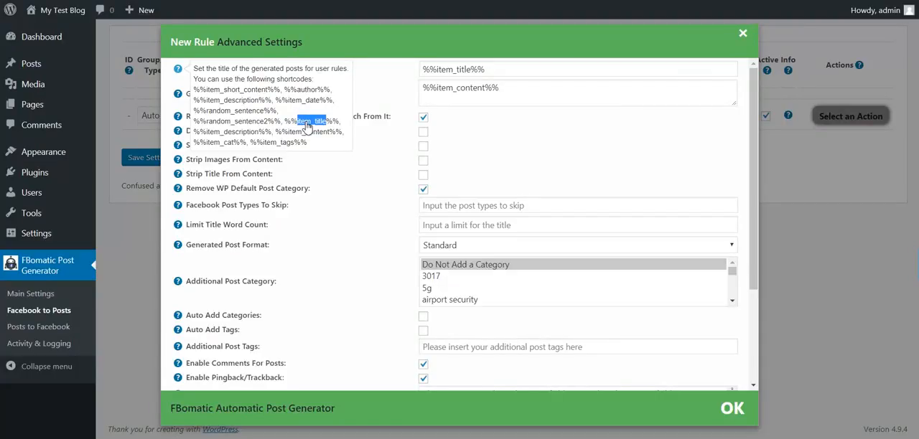
double_click(230, 133)
double_click(230, 144)
click(296, 145)
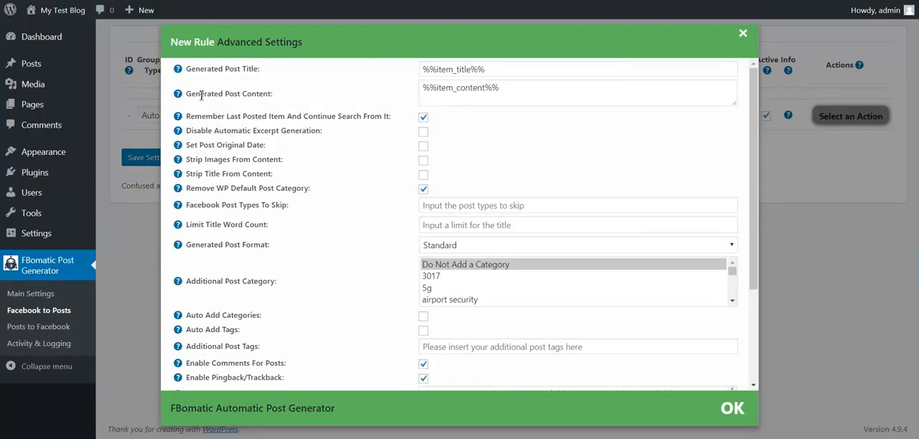
Examine the Generated Post Content template and enlarge its text box to fit several lines
drag(186, 94, 276, 97)
double_click(455, 87)
drag(519, 89, 424, 94)
double_click(458, 93)
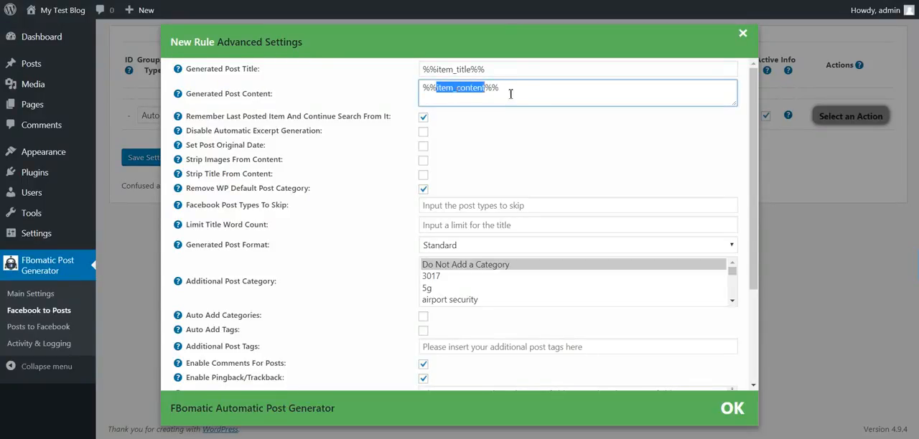
double_click(533, 91)
click(528, 97)
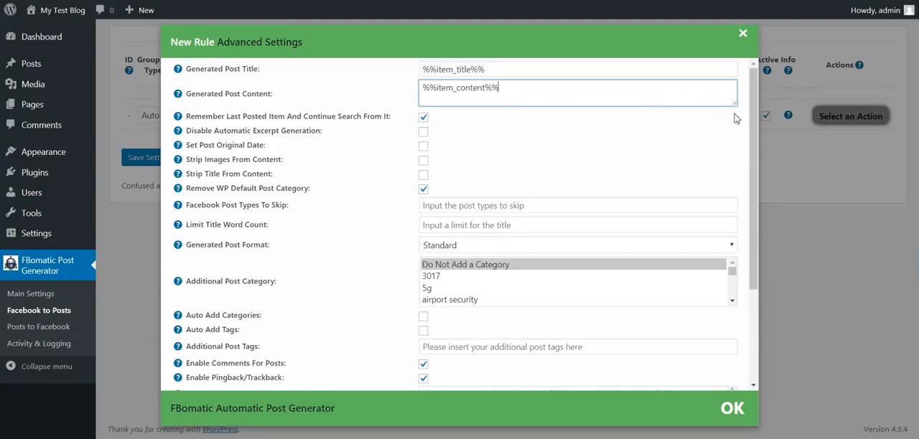
drag(734, 105, 725, 165)
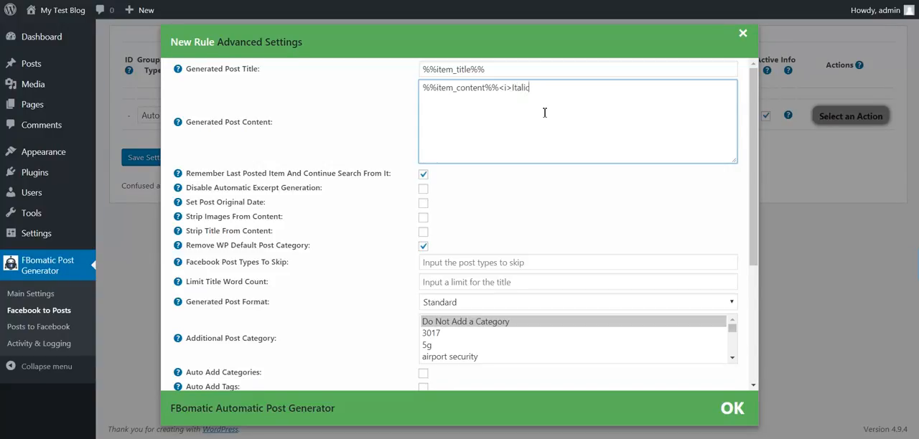
Try adding <i>Italic fond</i> after %%item_content%% in the Generated Post Content, and delete it again
text(fond</i>)
key(Left)
key(shift+Right)
key(shift+Right)
key(shift+Right)
key(shift+Right)
key(shift+Right)
key(shift+Right)
key(shift+Right)
key(shift+Right)
key(shift+Right)
key(shift+Right)
key(shift+Right)
key(shift+Right)
key(shift+Right)
key(shift+Right)
key(shift+Right)
key(shift+Right)
key(shift+Right)
key(shift+Right)
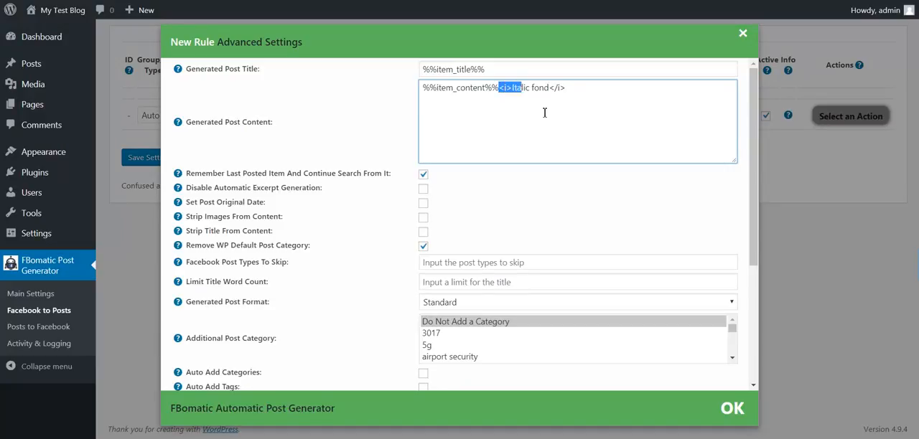
key(BackSpace)
key(Return)
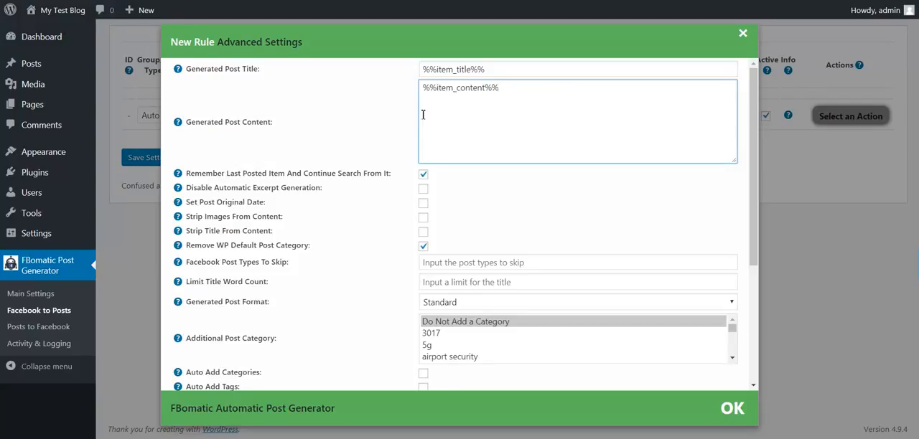
Add a <br/> line and the %%facebook_like_button%% shortcode from the help text below %%item_content%% in the Generated Post Content
mouse_move(179, 125)
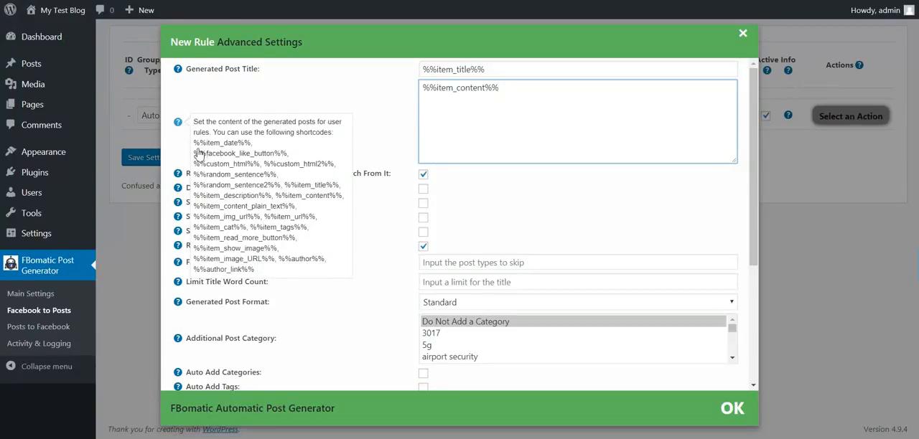
drag(194, 153, 289, 159)
key(ctrl+c)
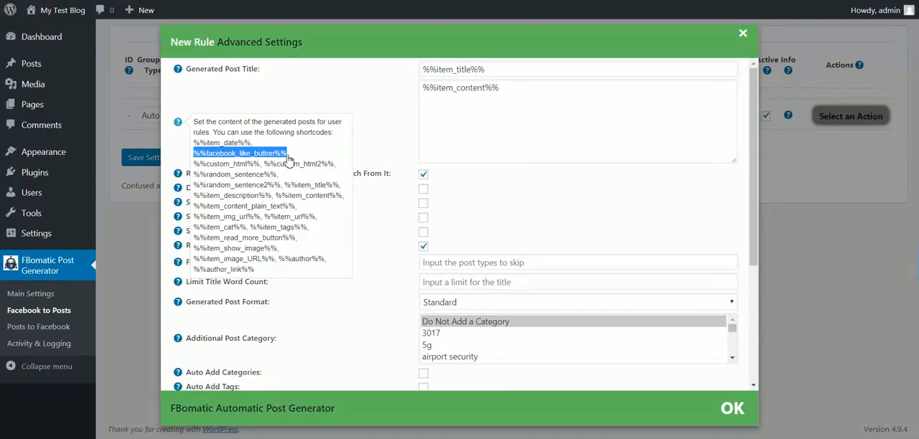
click(488, 109)
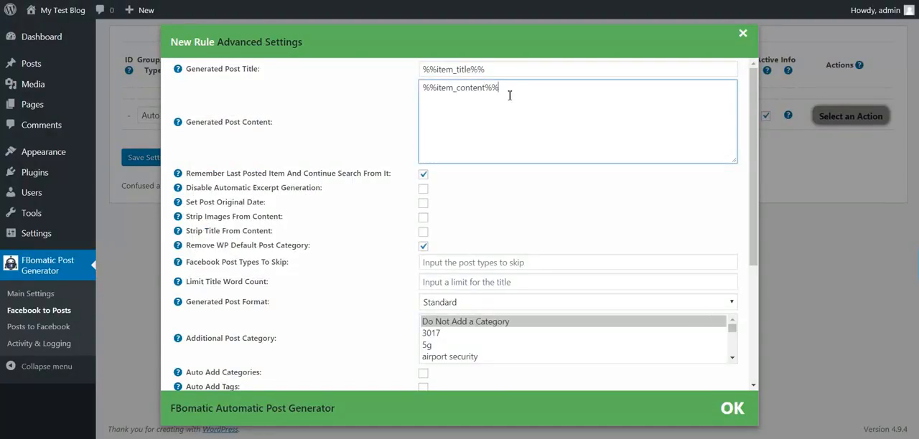
text(<br/>)
key(Return)
key(ctrl+v)
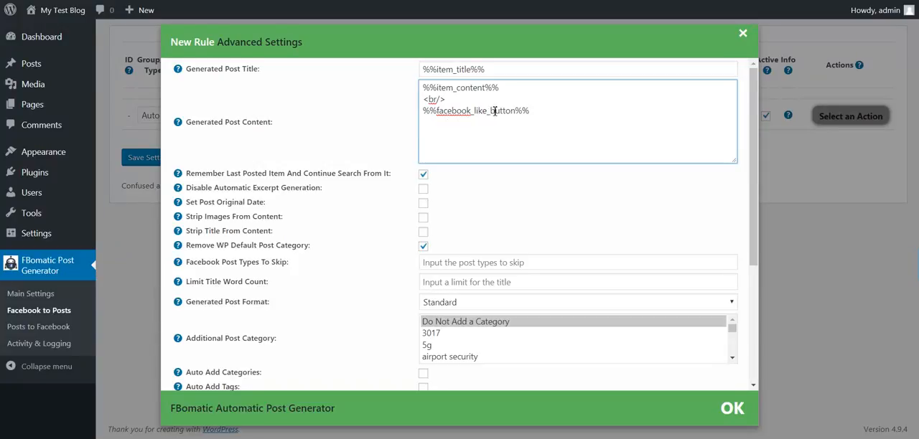
Review the other shortcodes available for the Generated Post Content, such as the item URL and image ones
mouse_move(178, 124)
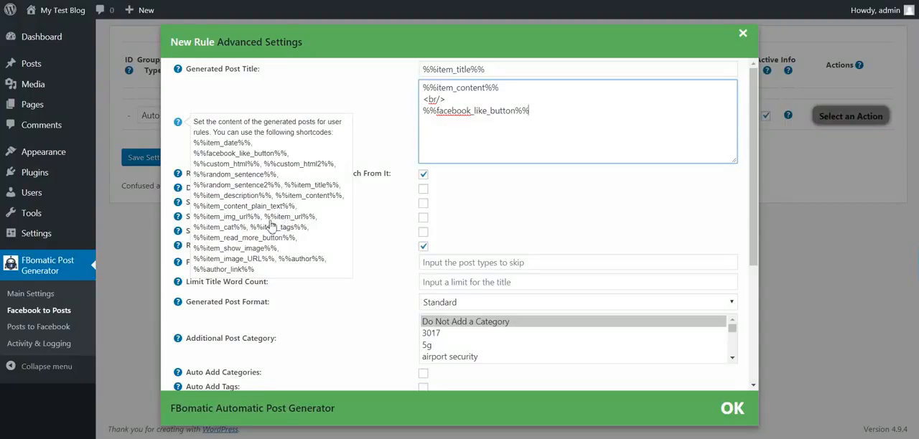
drag(208, 218, 296, 214)
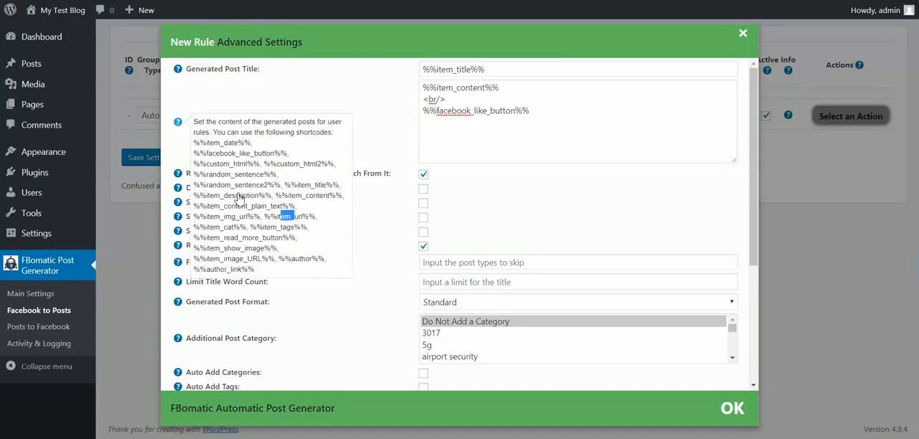
scroll(244, 219, down, 3)
scroll(215, 172, up, 3)
mouse_move(178, 122)
click(241, 251)
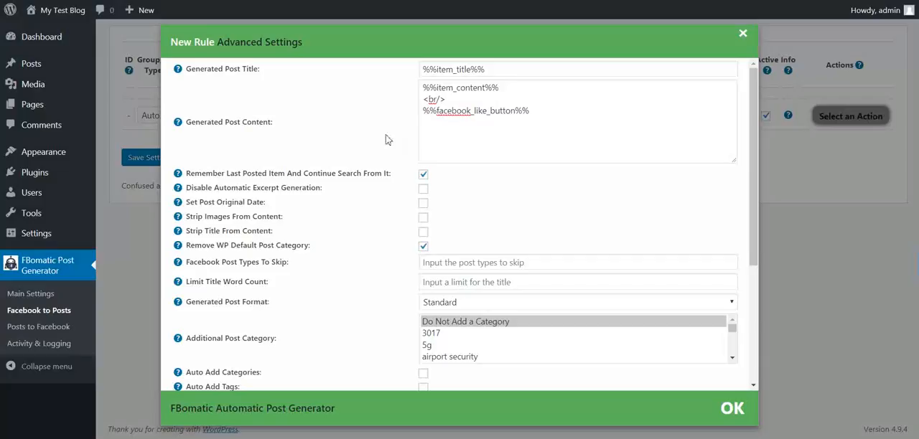
Turn off Remember Last Posted Item And Continue Search From It for the new rule
drag(202, 178, 288, 173)
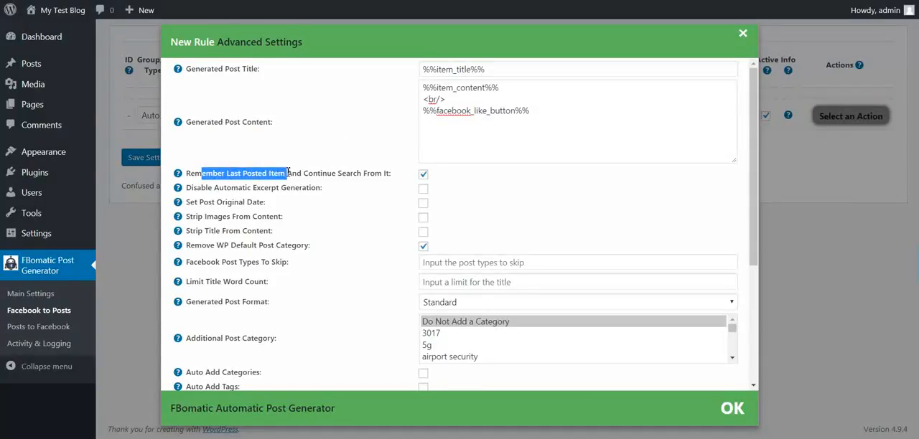
click(336, 175)
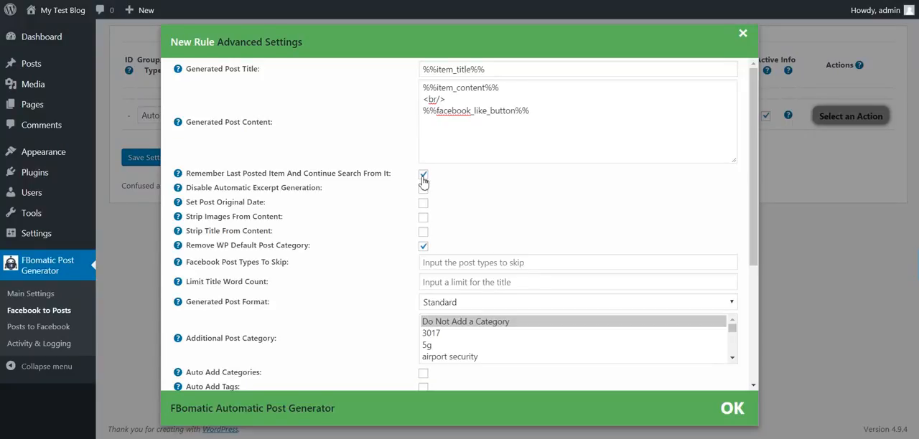
click(422, 176)
Review the excerpt generation, original date, image and title stripping, and default category removal options of the rule
drag(214, 187, 317, 187)
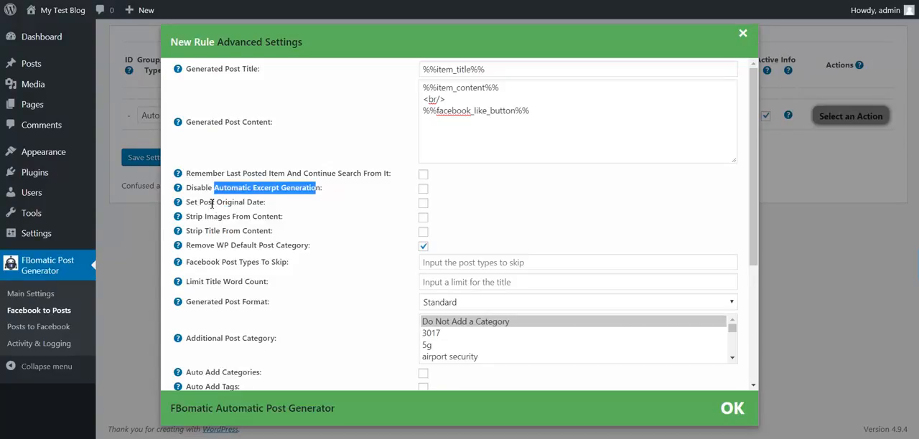
drag(201, 204, 264, 207)
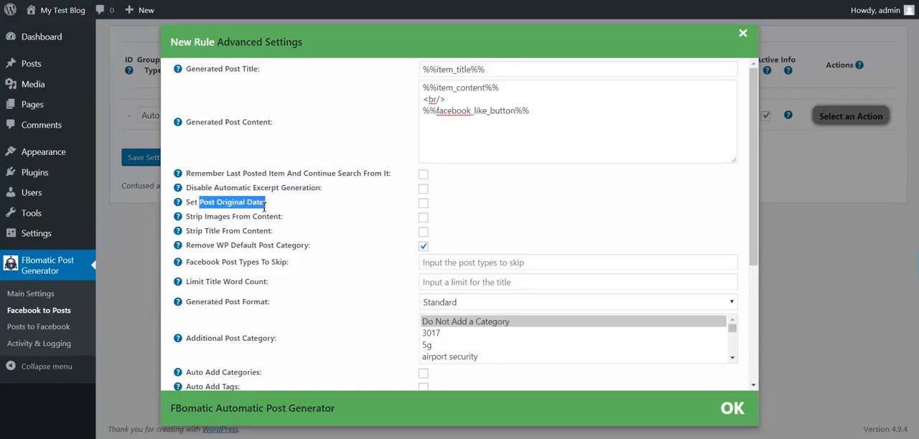
scroll(262, 206, down, 1)
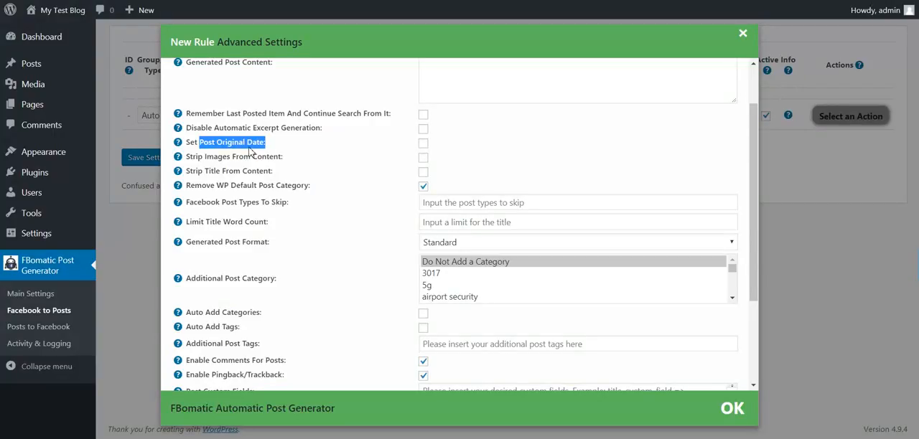
drag(199, 157, 278, 157)
drag(198, 172, 259, 173)
drag(202, 187, 291, 188)
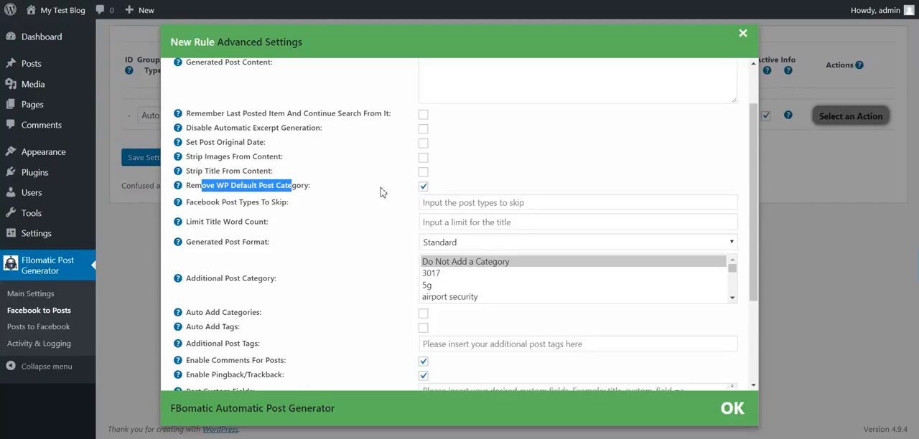
Try the help text's values link, status, photo, video, event, offer as Facebook Post Types To Skip, and clear them again
drag(208, 203, 283, 201)
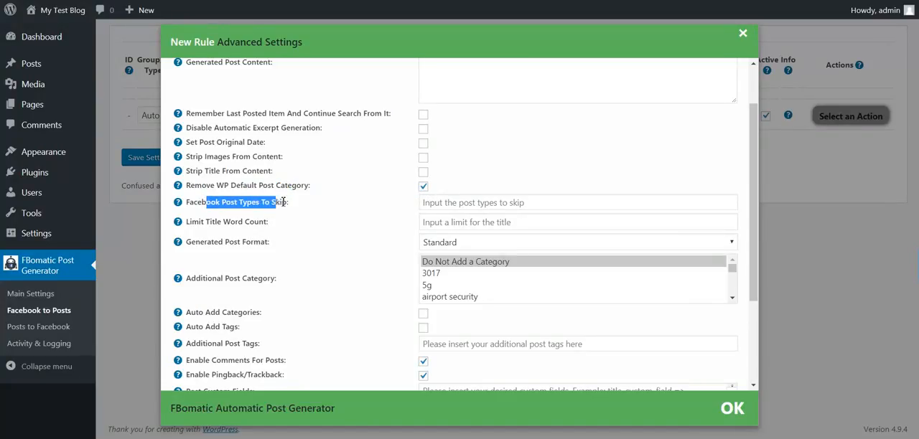
mouse_move(178, 203)
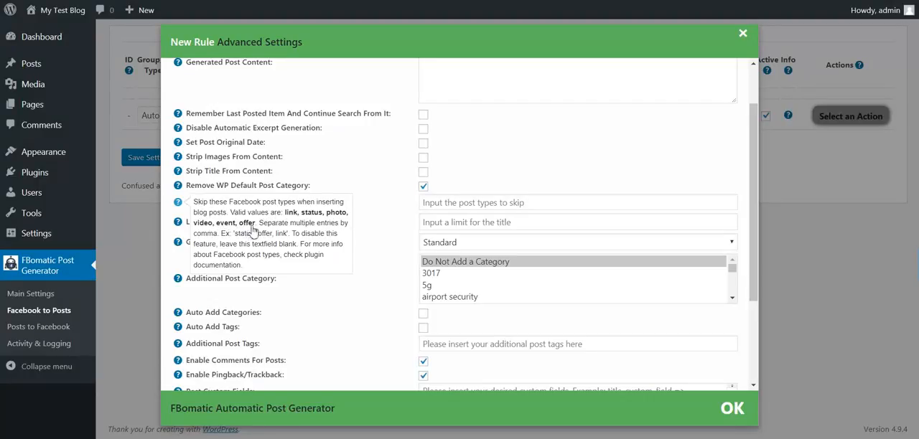
drag(256, 224, 287, 215)
key(ctrl+c)
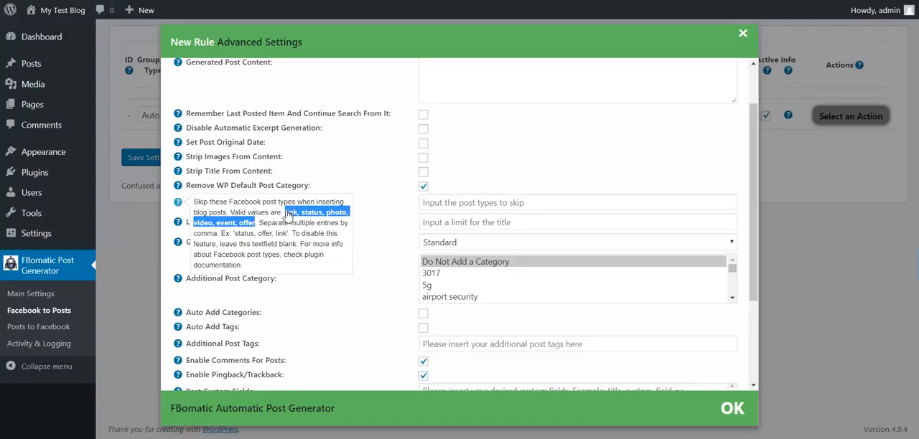
click(429, 204)
key(ctrl+v)
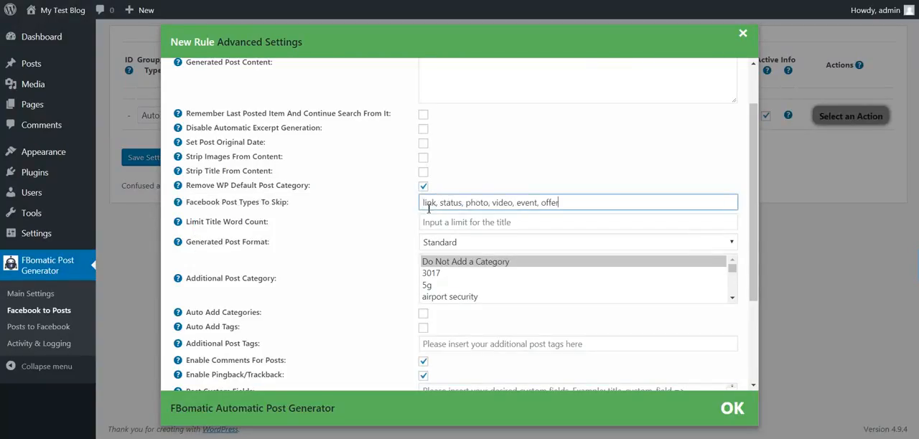
key(ctrl+a)
key(BackSpace)
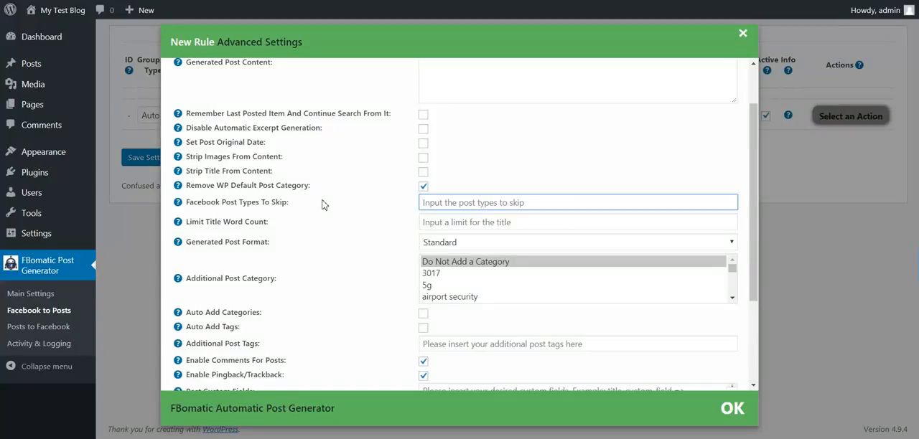
Examine the title word count limit and the available Generated Post Format choices without changing them
click(422, 222)
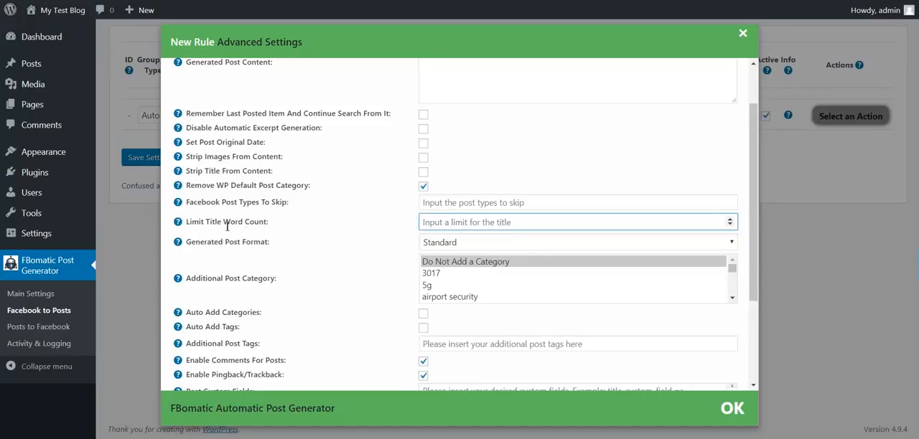
click(442, 245)
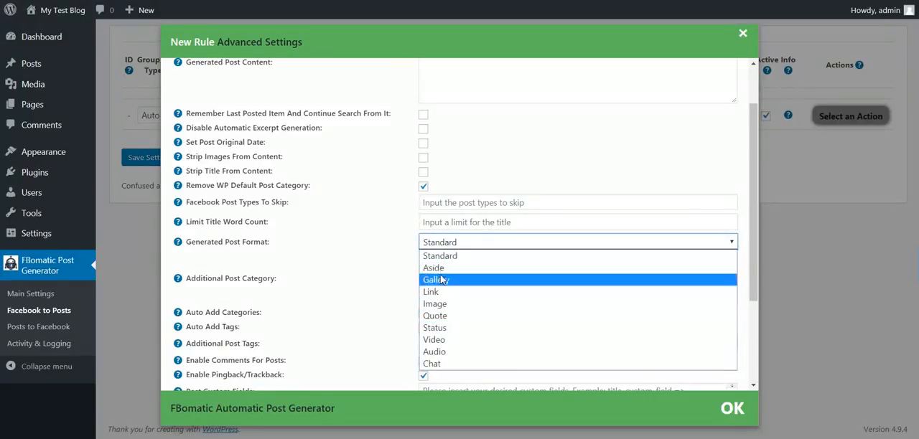
click(339, 279)
scroll(273, 262, down, 1)
scroll(424, 222, down, 2)
scroll(435, 227, up, 2)
Try choosing additional post categories such as 3017, 5g and airport security, and return to Do Not Add a Category
click(435, 227)
ctrl+click(439, 214)
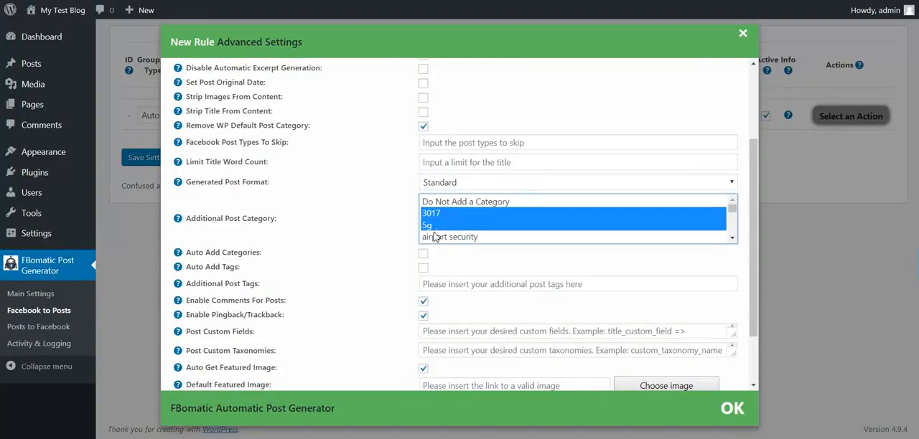
ctrl+click(436, 238)
click(437, 203)
Enable Auto Add Categories for the posts generated by the rule
scroll(334, 236, down, 1)
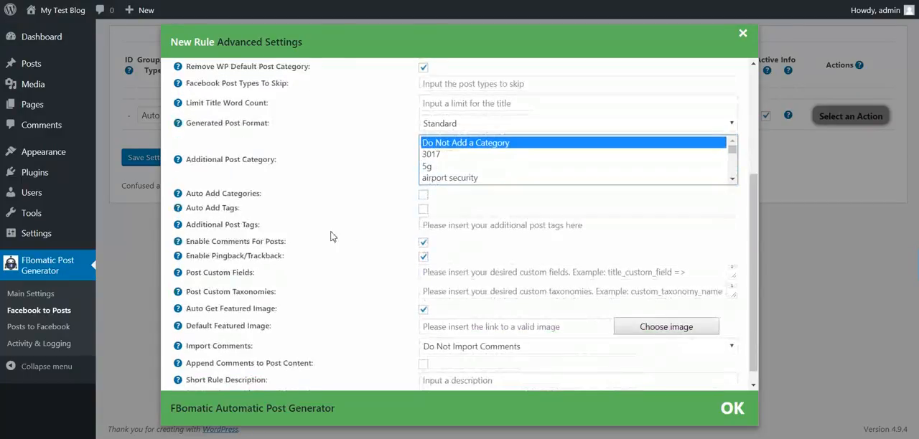
click(423, 194)
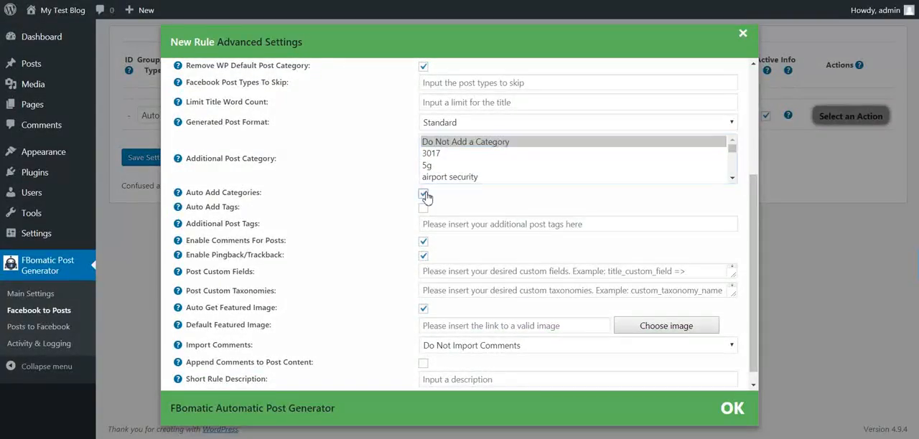
drag(206, 194, 251, 195)
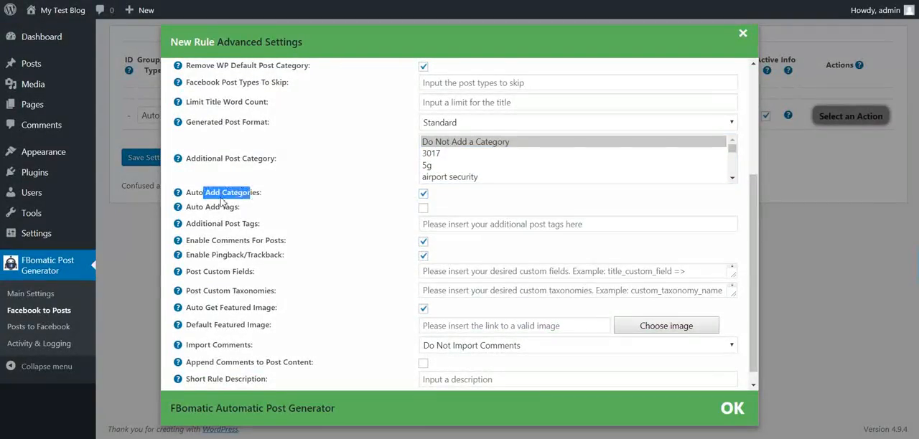
click(220, 196)
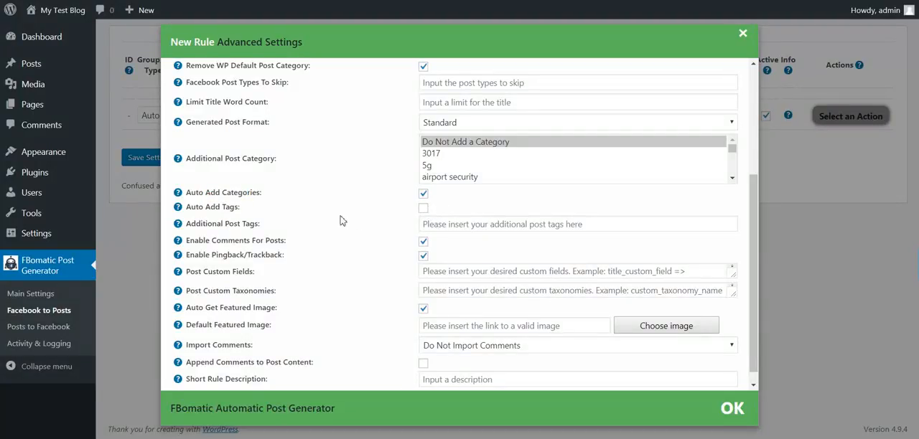
Review the additional tags setting and read the Post Custom Fields help text for its syntax and supported shortcodes
click(423, 228)
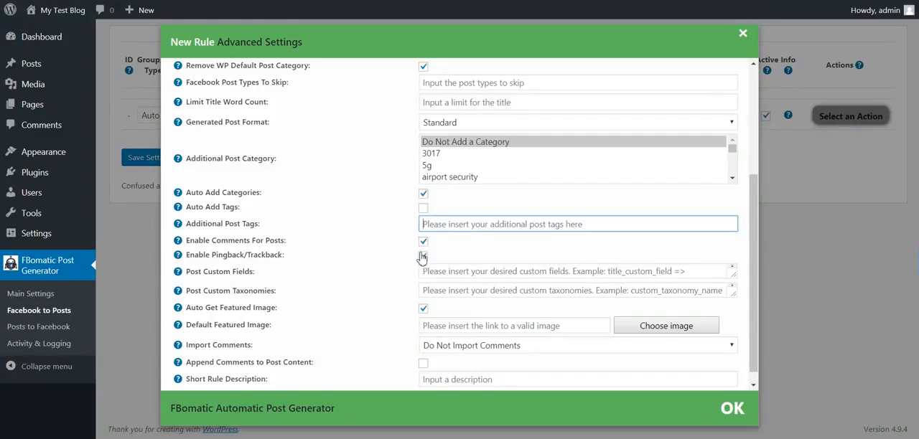
scroll(402, 262, down, 1)
click(440, 256)
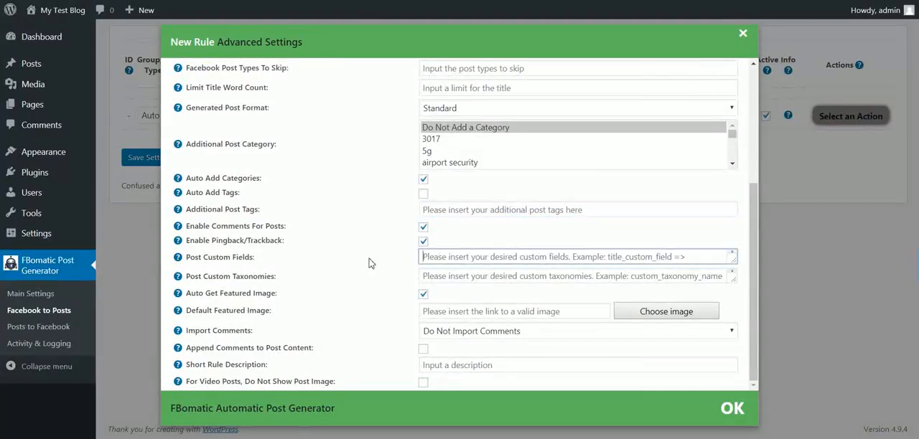
mouse_move(208, 258)
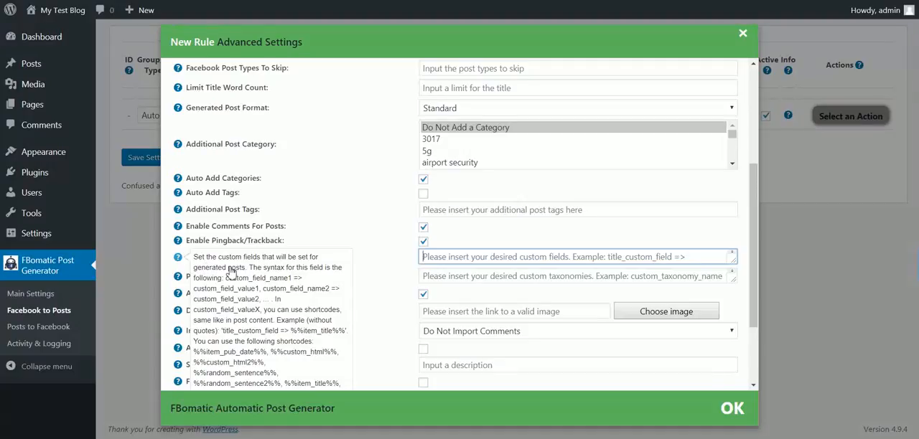
drag(225, 278, 260, 299)
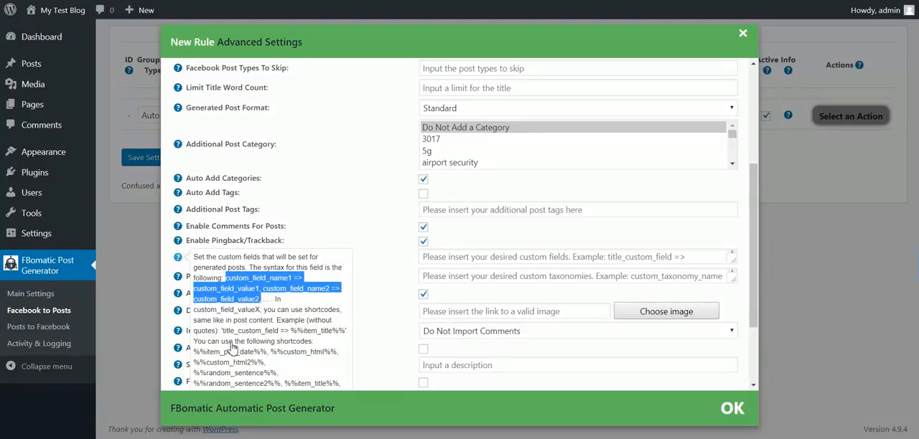
scroll(240, 301, down, 3)
drag(201, 244, 276, 337)
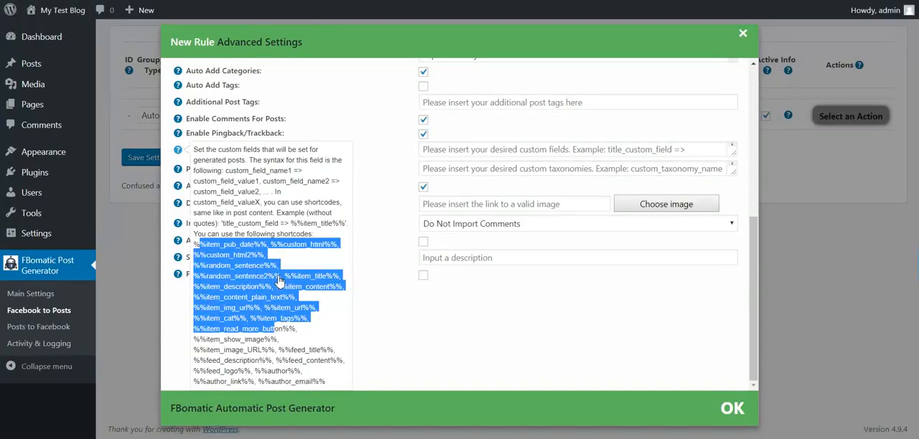
scroll(313, 140, up, 3)
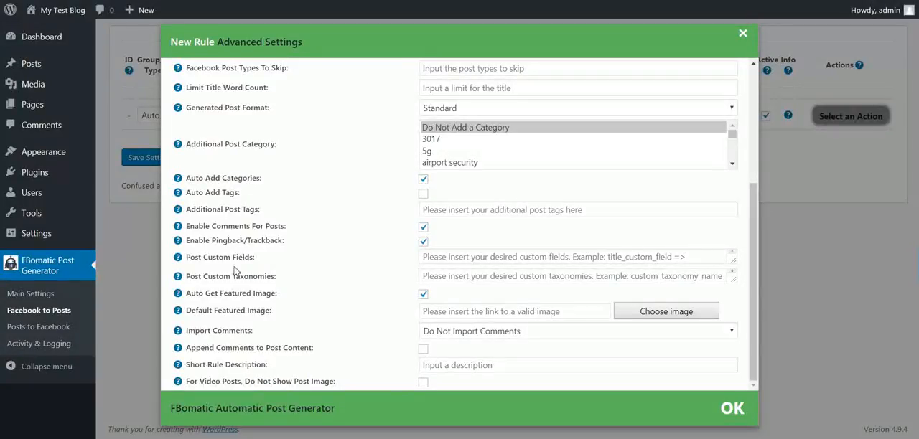
Read the Post Custom Taxonomies help text, including its syntax example and the %%auto_tax%% shortcode
drag(200, 277, 271, 277)
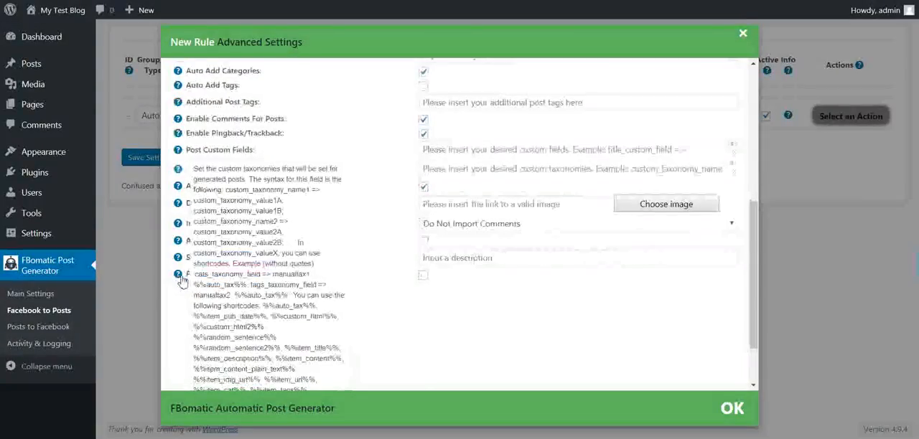
mouse_move(178, 277)
scroll(250, 237, down, 2)
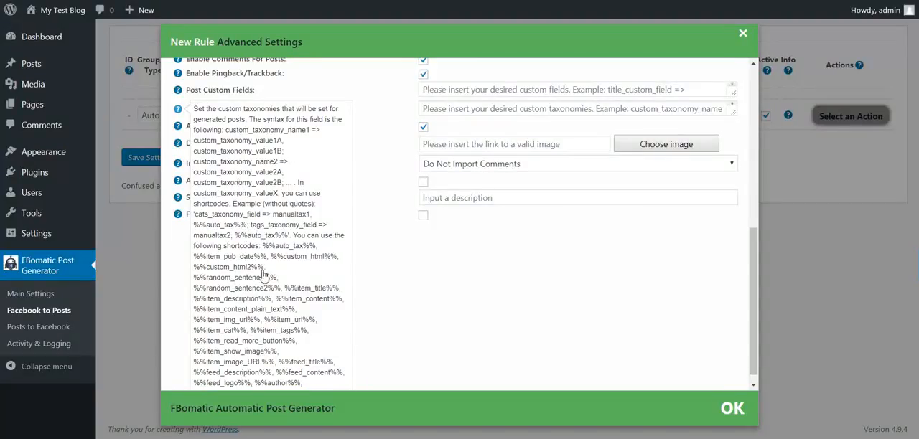
double_click(322, 224)
click(248, 228)
scroll(373, 234, up, 3)
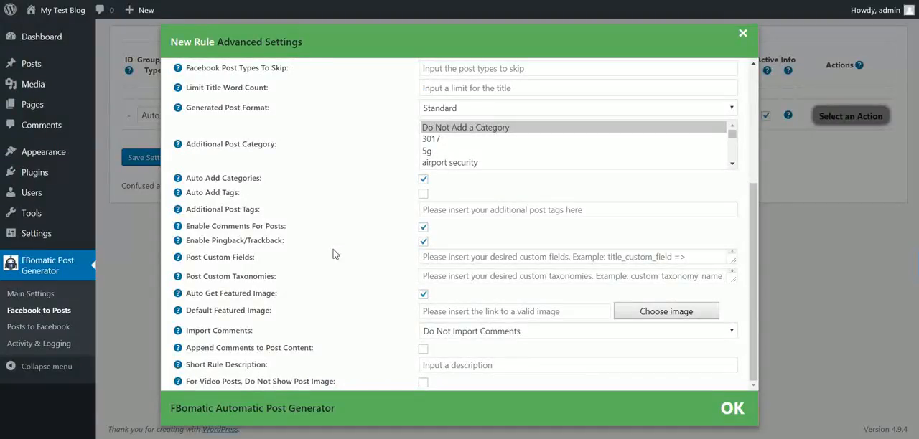
Review the Auto Get Featured Image and Default Featured Image settings of the rule
drag(219, 295, 255, 294)
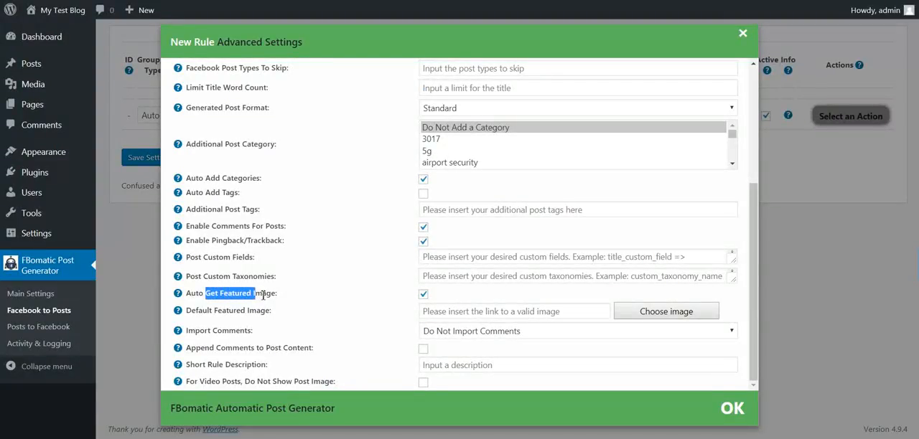
click(424, 295)
click(231, 307)
click(450, 313)
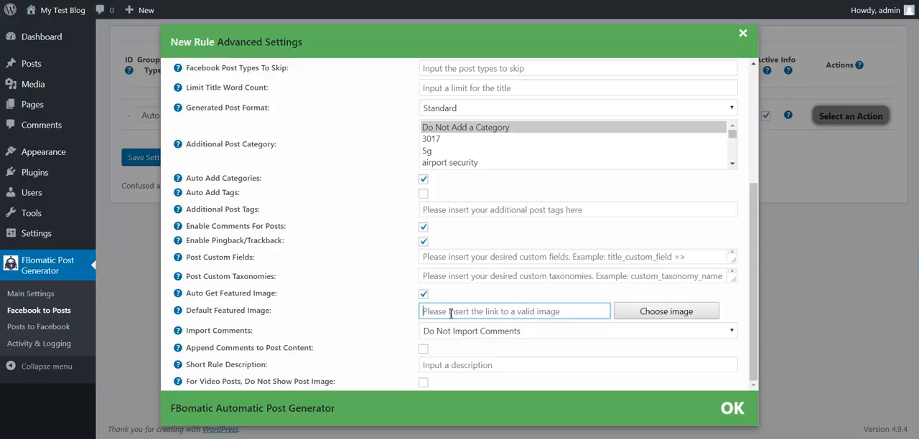
Look through the comment counts offered for Import Comments and leave the list without choosing one
click(435, 332)
scroll(445, 222, down, 5)
scroll(443, 265, up, 5)
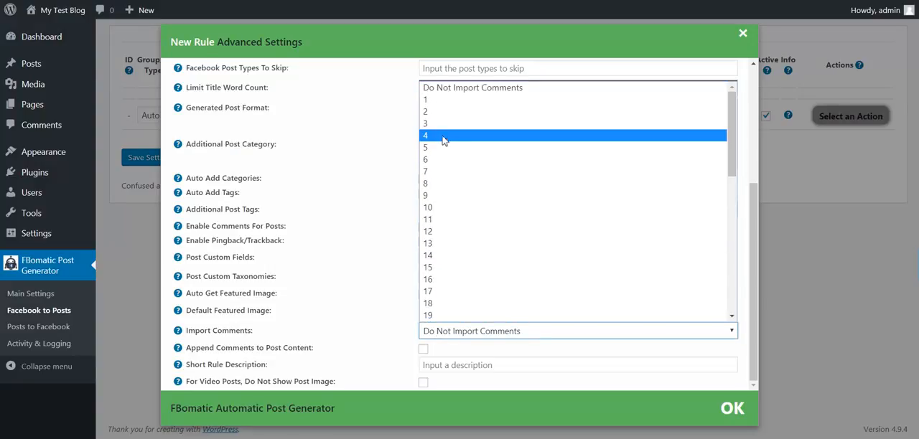
scroll(440, 179, down, 5)
click(404, 306)
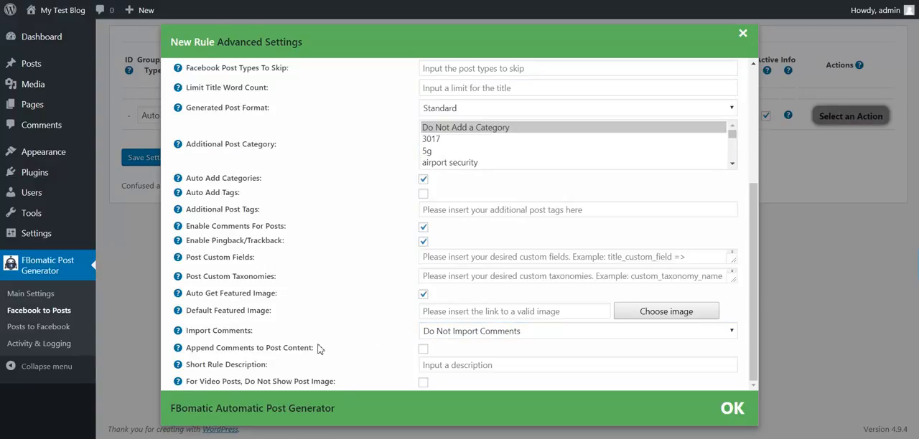
Try enabling Append Comments to Post Content, check the Import Comments choices, and switch the appending off again
drag(215, 344, 318, 353)
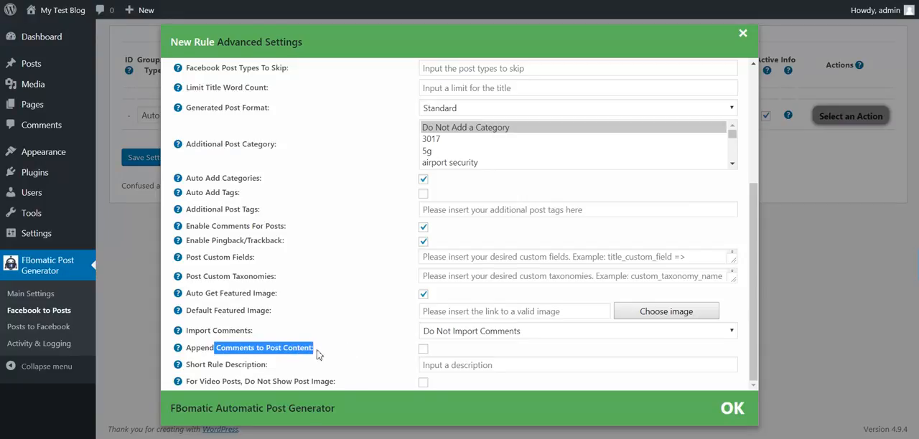
click(424, 350)
click(440, 332)
scroll(445, 263, down, 3)
click(424, 349)
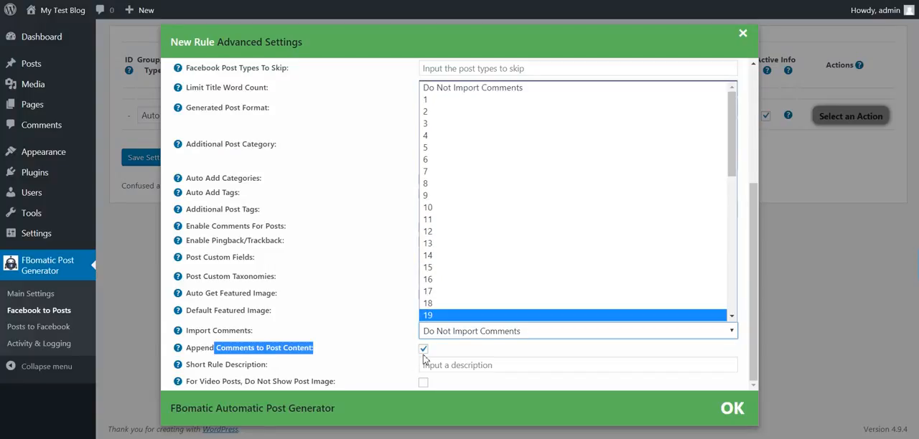
Set Import Comments to 4 for the new rule
click(431, 332)
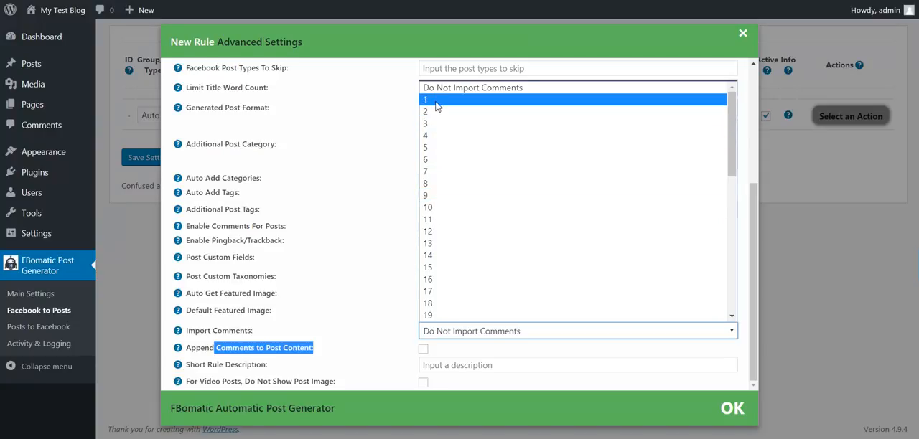
click(433, 135)
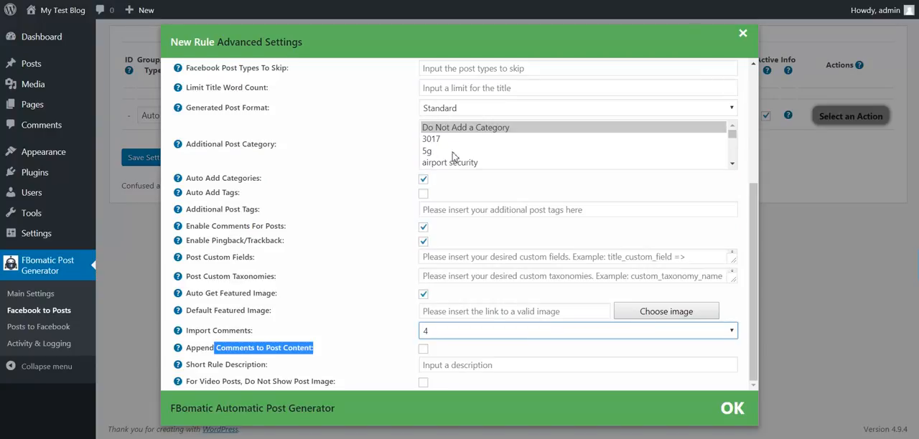
Set Import Comments to 5 for the new rule
click(435, 332)
click(438, 140)
click(440, 328)
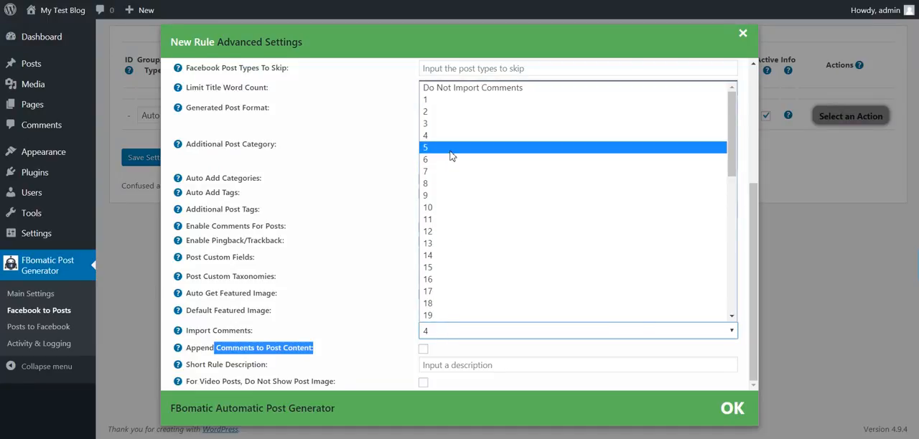
click(452, 153)
Enter Test as the Short Rule Description of the new rule
click(242, 369)
drag(201, 363, 282, 367)
click(447, 366)
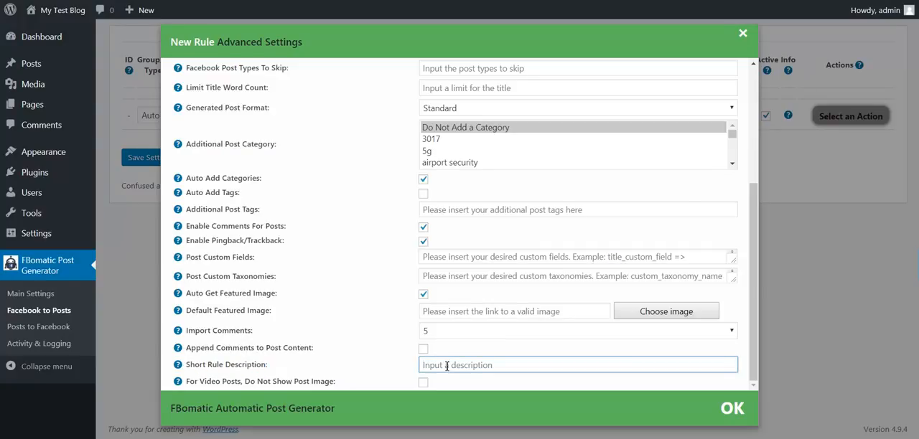
text(Test)
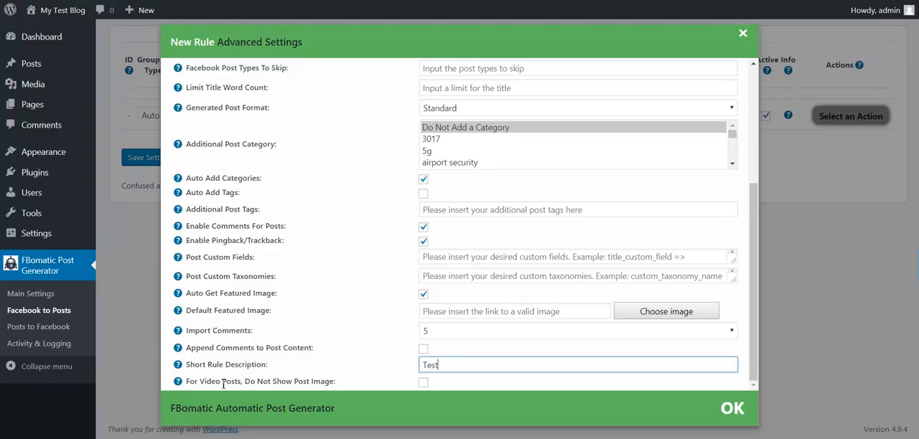
Look at the video post image option without enabling it, accept the advanced settings and save the new rule
drag(201, 384, 320, 384)
click(333, 384)
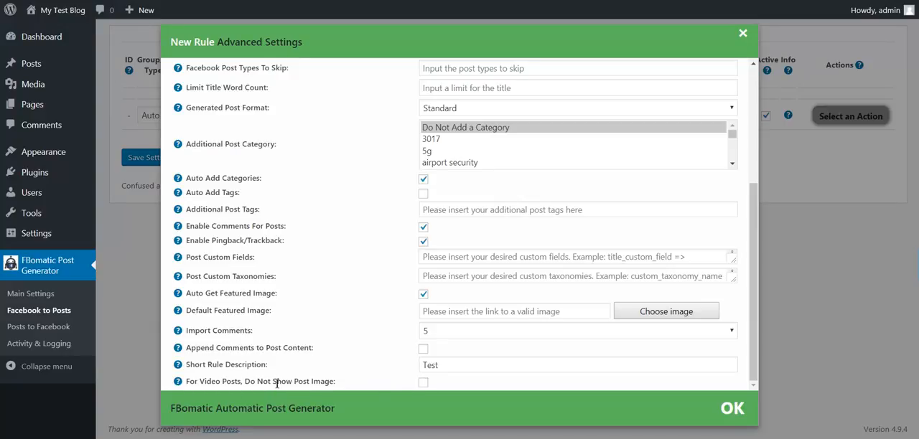
click(731, 413)
click(151, 163)
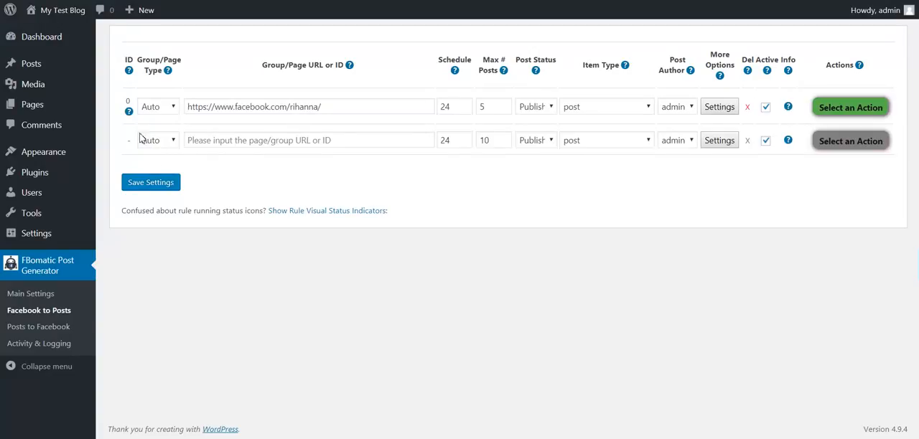
Review the advanced settings of the saved rule for the Rihanna Facebook page and close them without changes
mouse_move(130, 113)
double_click(158, 114)
click(709, 114)
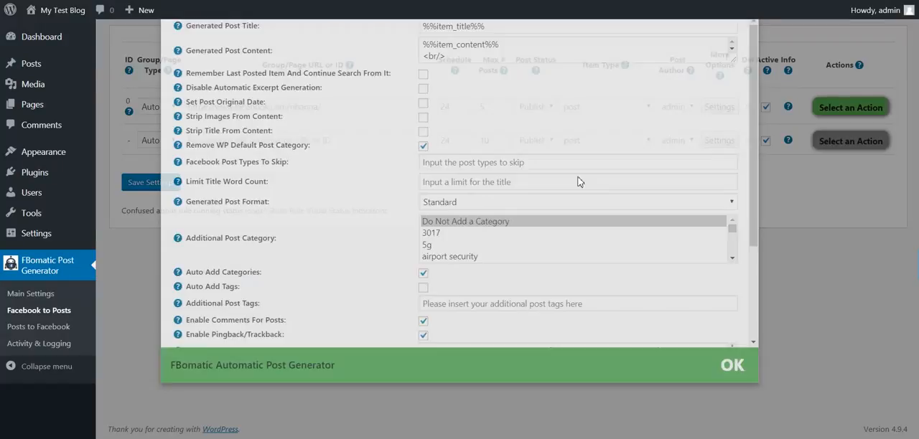
scroll(364, 353, down, 5)
click(129, 266)
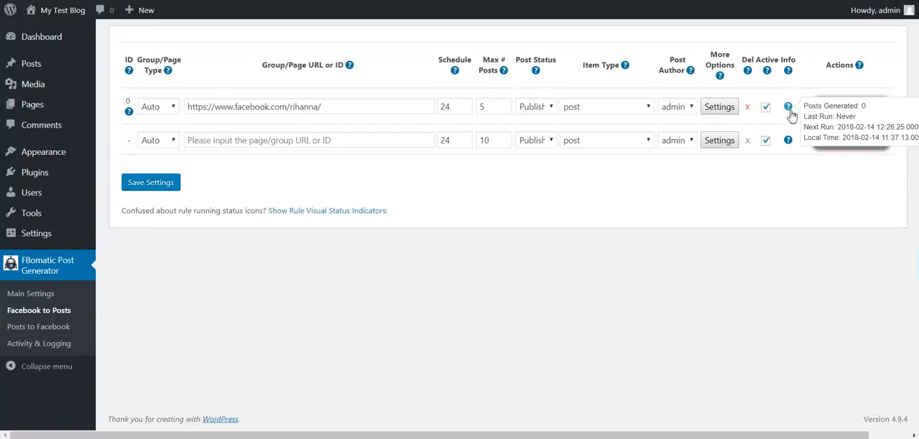
Run the saved Rihanna page rule manually to import its posts into the blog
click(826, 116)
click(827, 140)
key(Return)
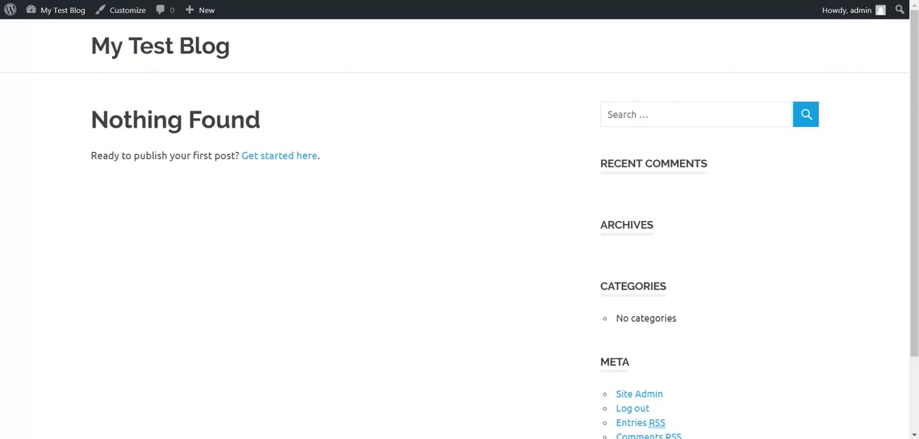
Reload the blog's front page, open the newest "Rihanna shared Clara Lionel Foundation's video" post, and look through its imported comments
key(F5)
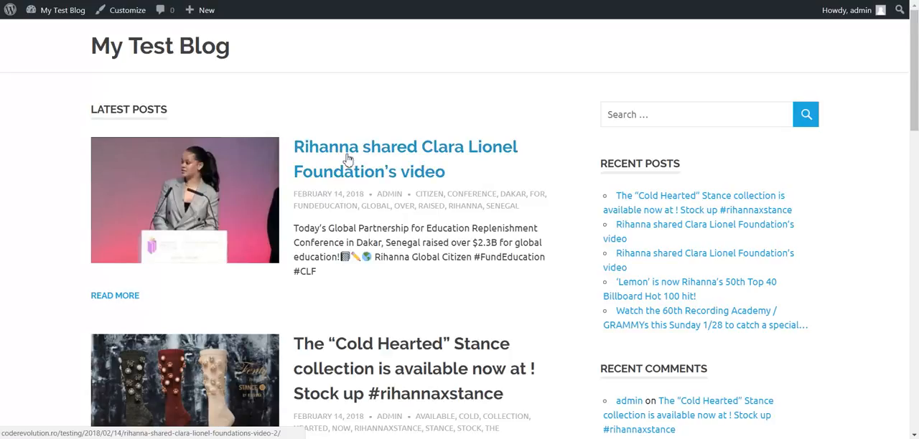
click(349, 155)
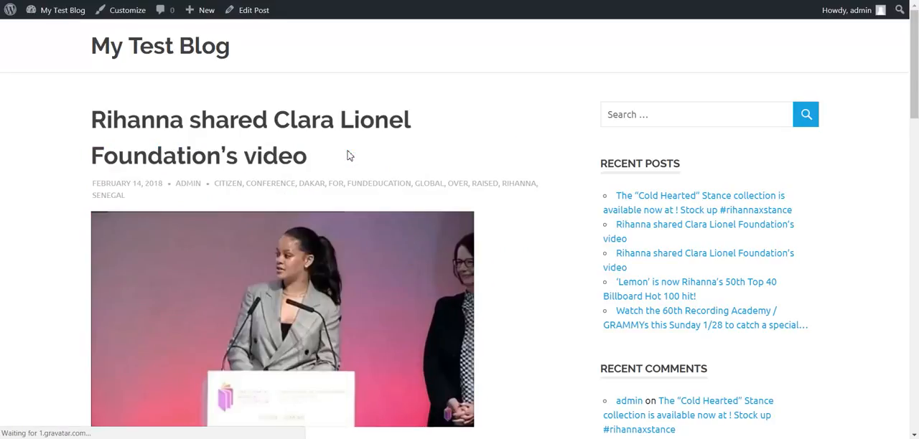
scroll(349, 156, down, 6)
scroll(349, 155, down, 4)
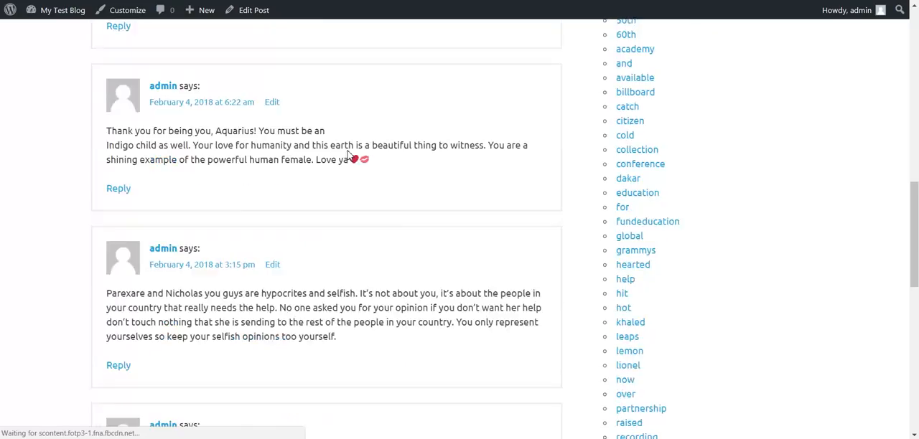
scroll(350, 155, up, 8)
scroll(347, 155, up, 3)
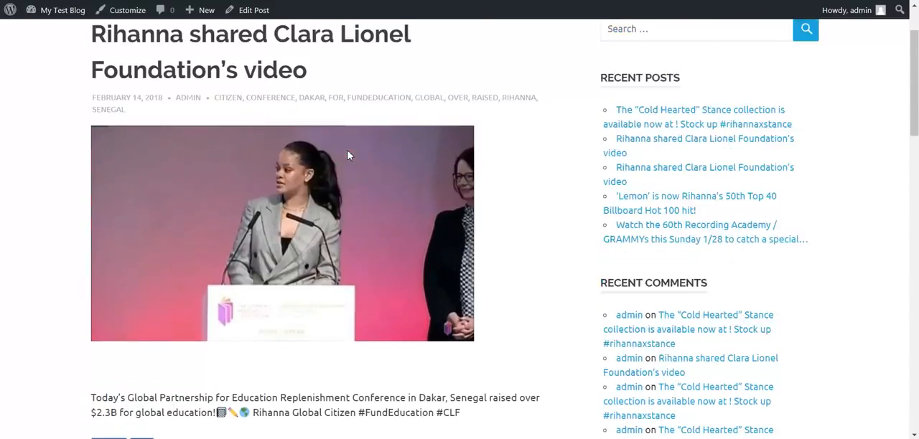
Examine the imported post's featured image, embedded video, text, and Like and Share buttons
scroll(130, 124, down, 3)
scroll(130, 125, down, 3)
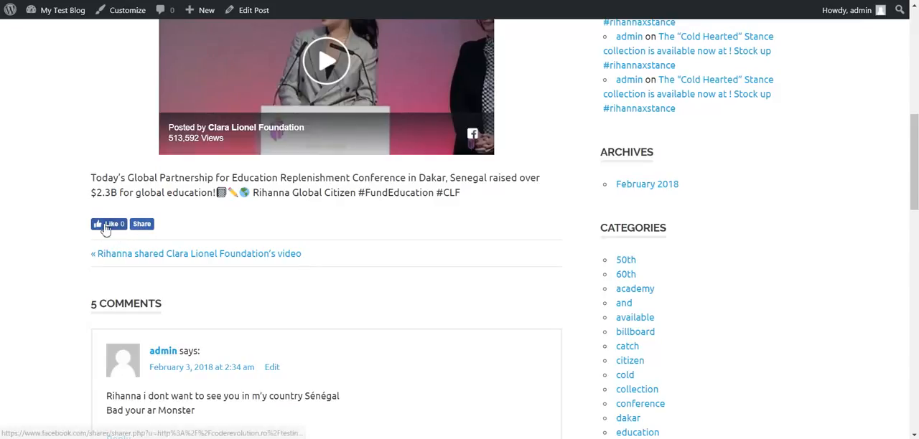
scroll(105, 170, up, 3)
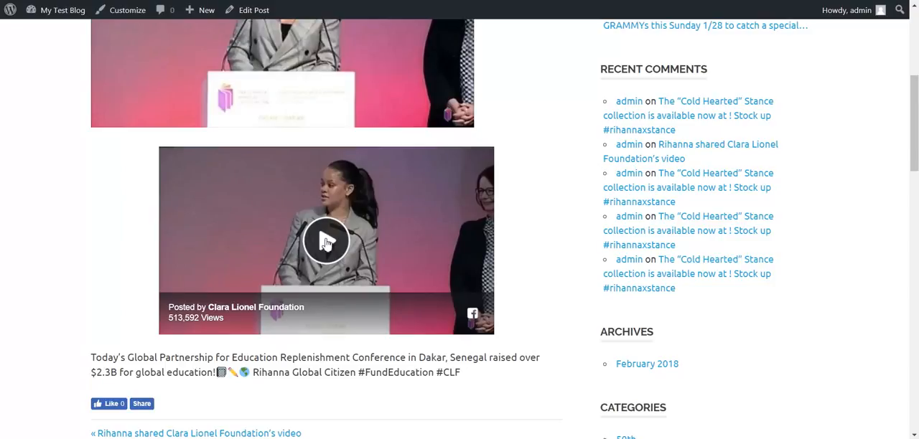
scroll(325, 243, up, 5)
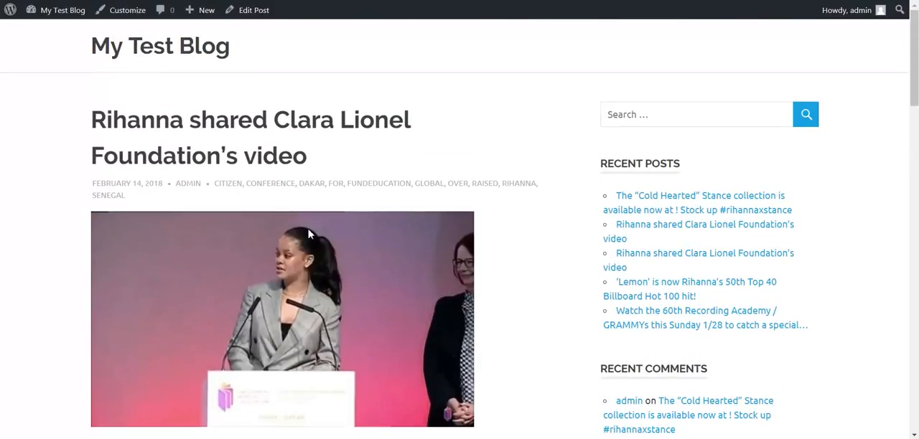
scroll(277, 225, down, 6)
scroll(154, 113, up, 3)
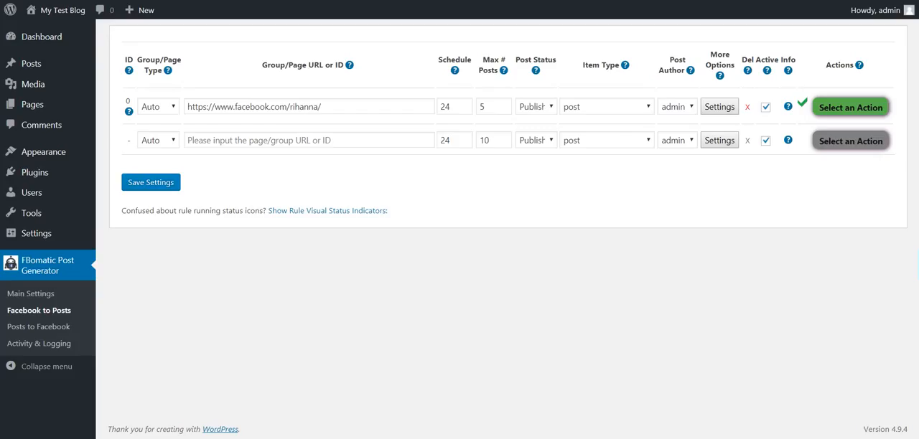
Switch back to the plugin's rules and check the Generated Post Content template in rule 0's advanced settings
click(719, 106)
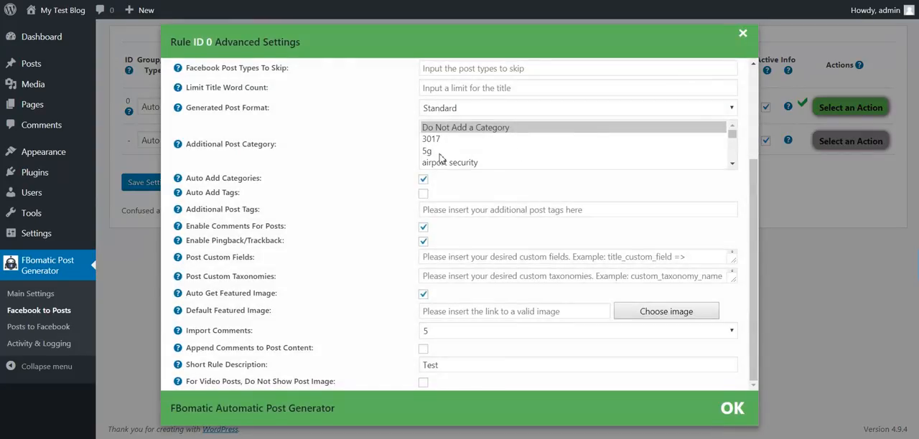
click(130, 248)
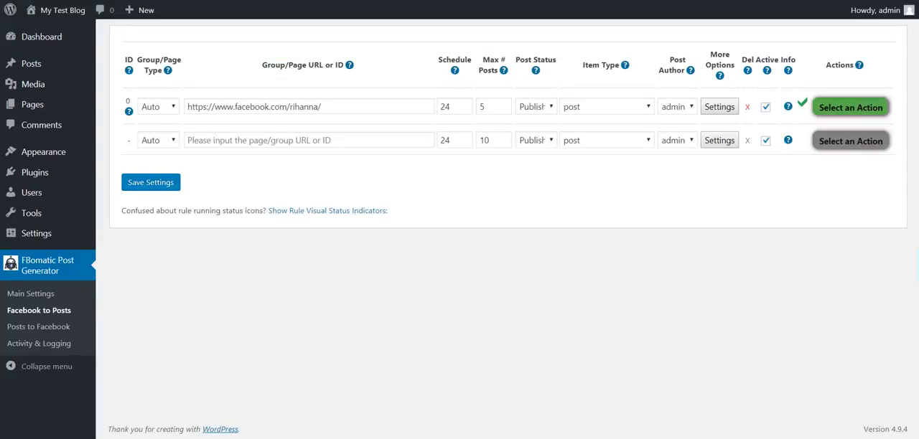
click(720, 107)
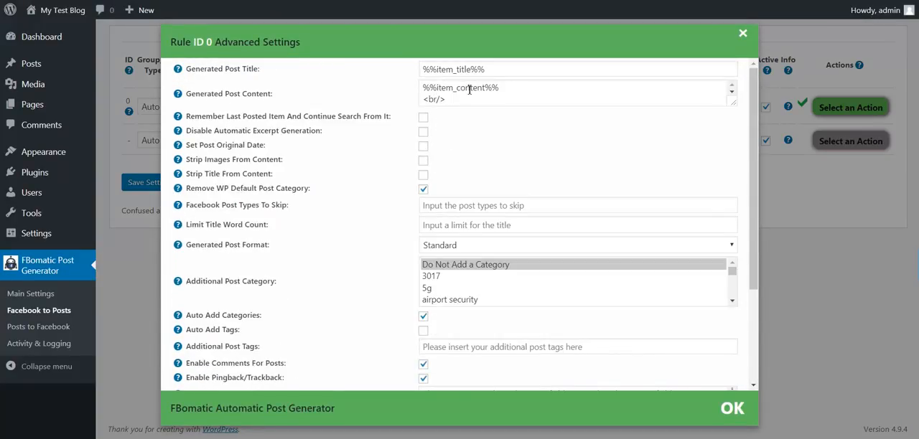
click(425, 87)
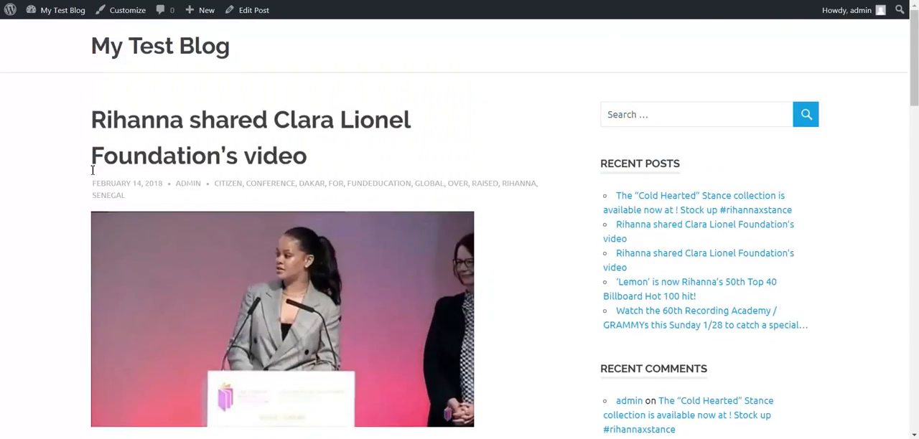
Return to the imported video post and compare its layout with the rule's content template
scroll(91, 172, down, 10)
scroll(91, 173, up, 10)
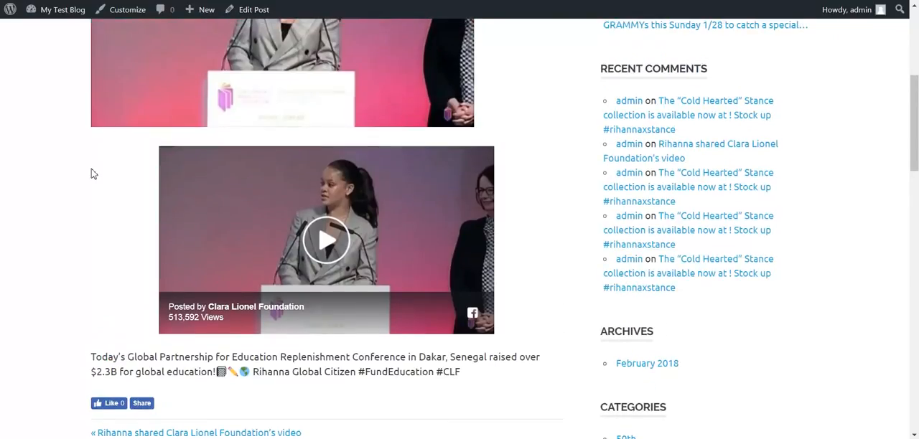
scroll(91, 175, down, 6)
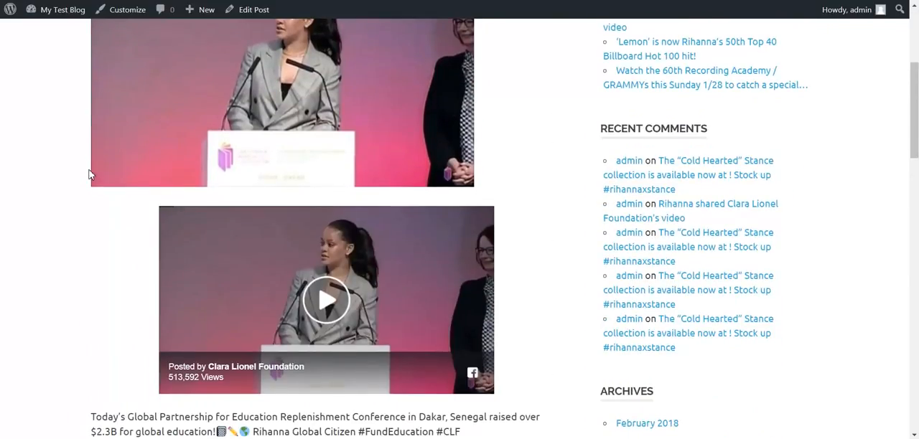
scroll(92, 175, down, 2)
scroll(88, 154, up, 8)
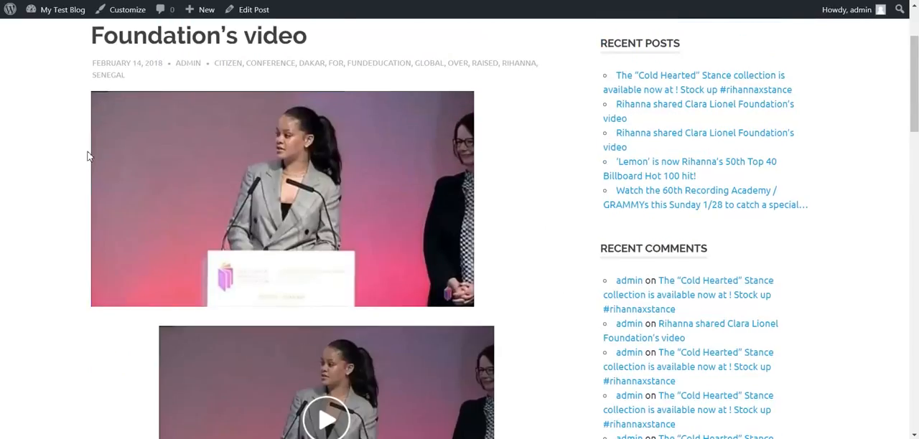
Browse the imported posts on the blog's front page and inspect the "Cold Hearted" Stance collection post with its comments
click(140, 47)
scroll(153, 139, down, 10)
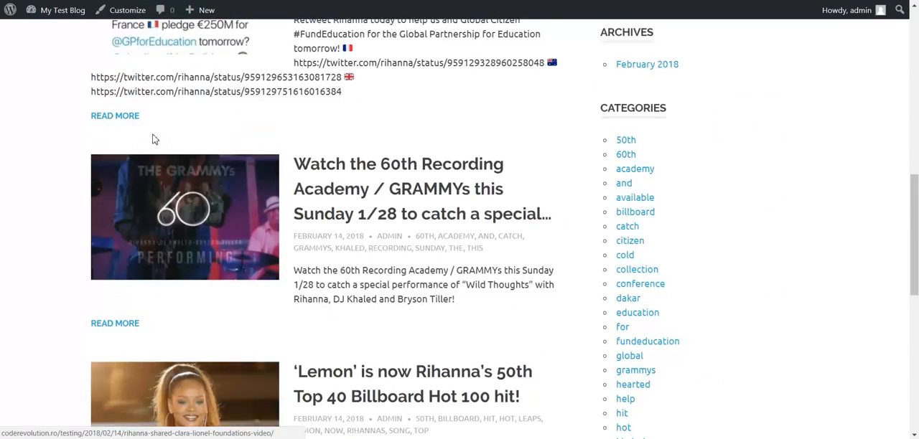
scroll(152, 139, up, 4)
scroll(327, 128, up, 1)
click(326, 128)
scroll(253, 180, down, 10)
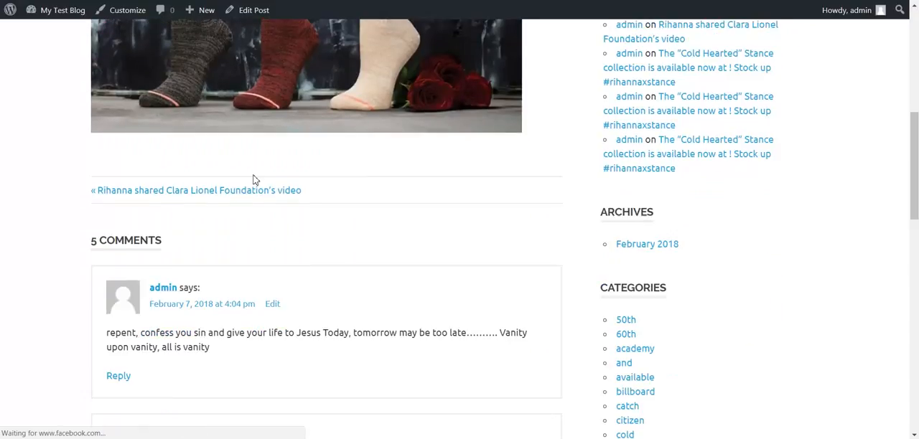
scroll(252, 179, down, 8)
scroll(250, 181, up, 6)
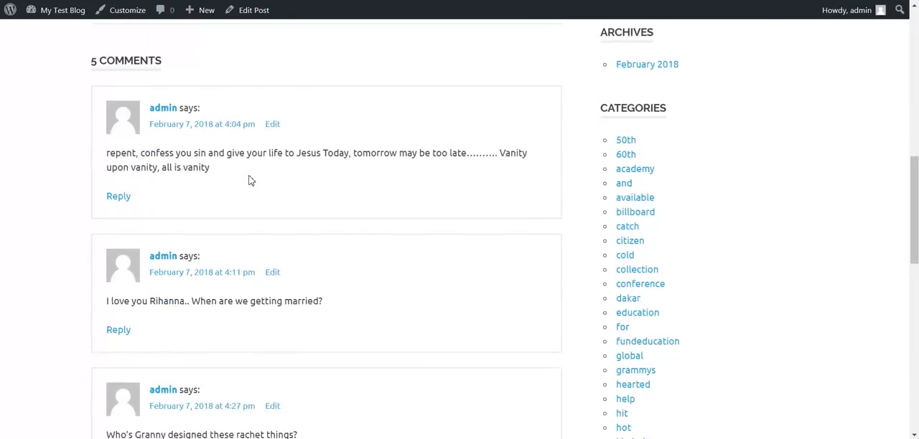
scroll(251, 181, up, 8)
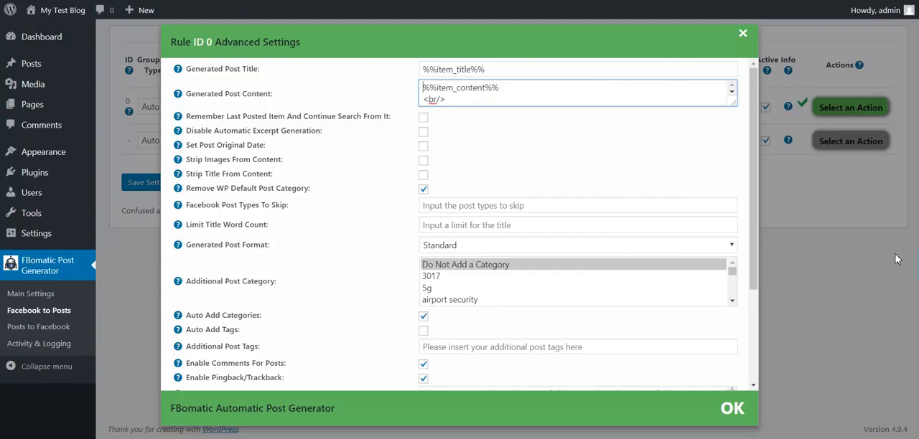
Delete all posts generated by the Rihanna page rule and remove the rule itself
click(897, 259)
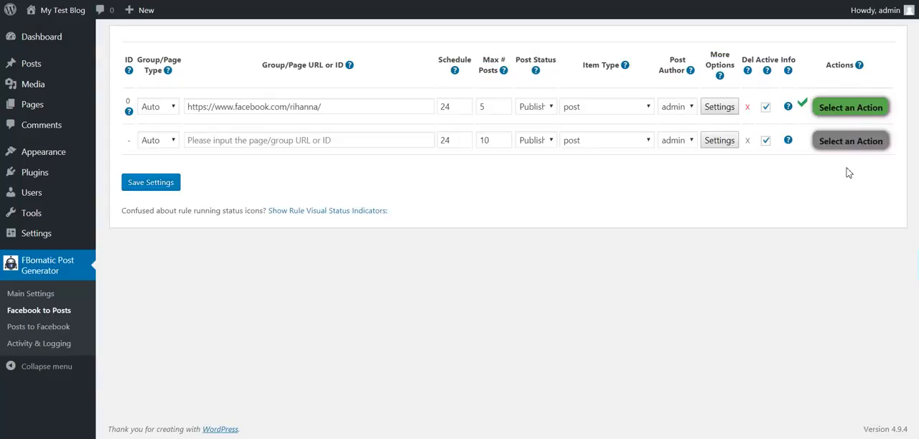
click(839, 102)
click(823, 161)
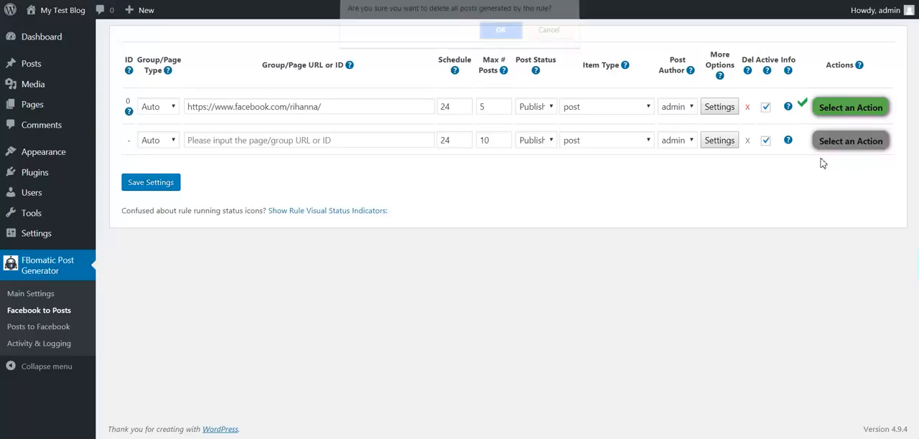
key(Return)
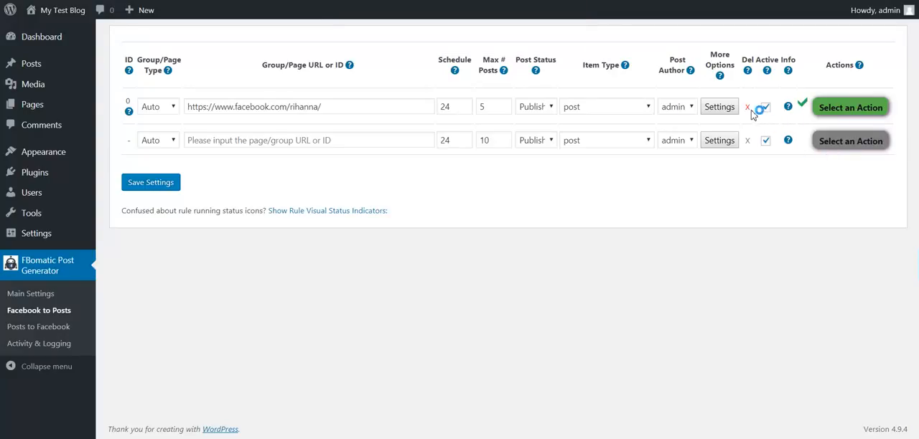
click(747, 109)
key(Return)
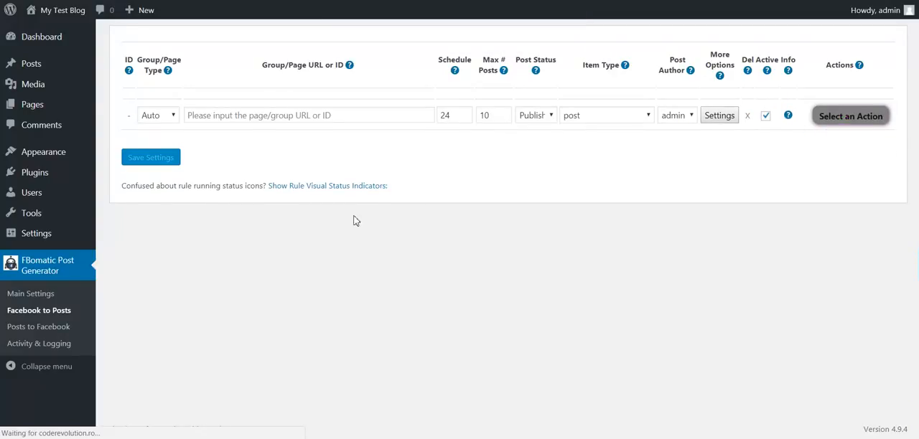
click(21, 329)
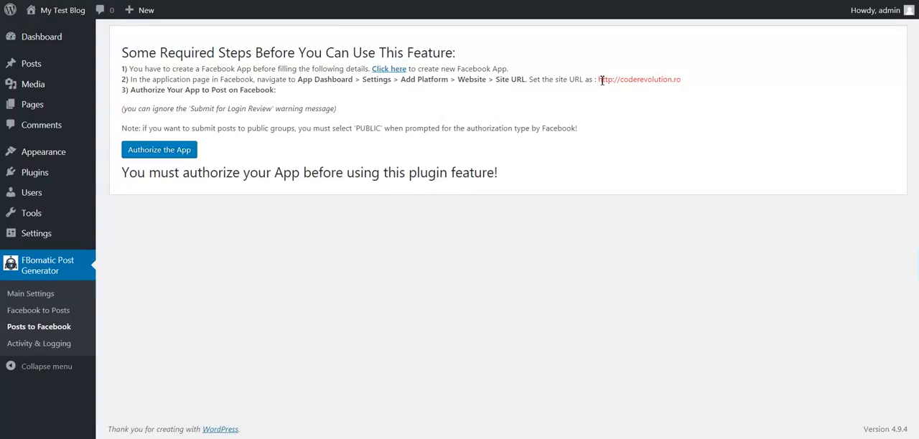
drag(601, 80, 677, 82)
key(ctrl+c)
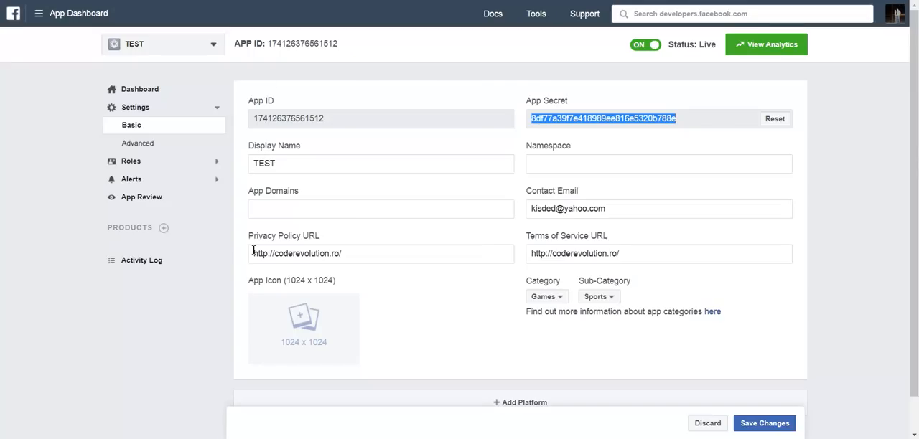
scroll(281, 238, down, 1)
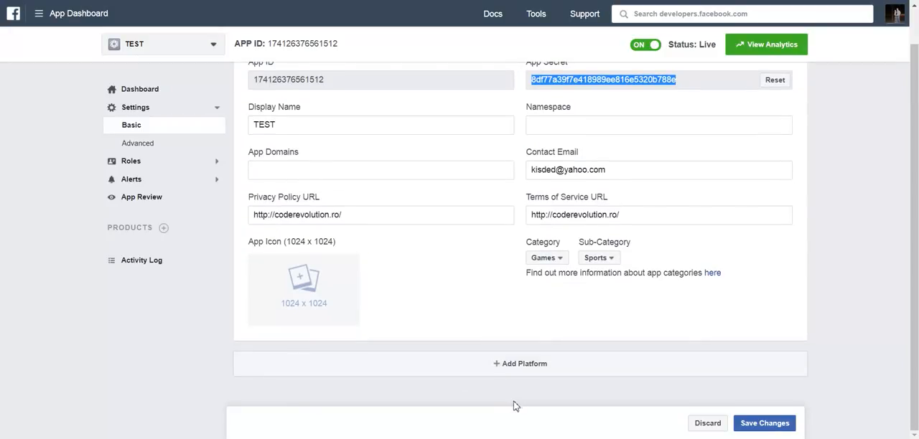
click(496, 363)
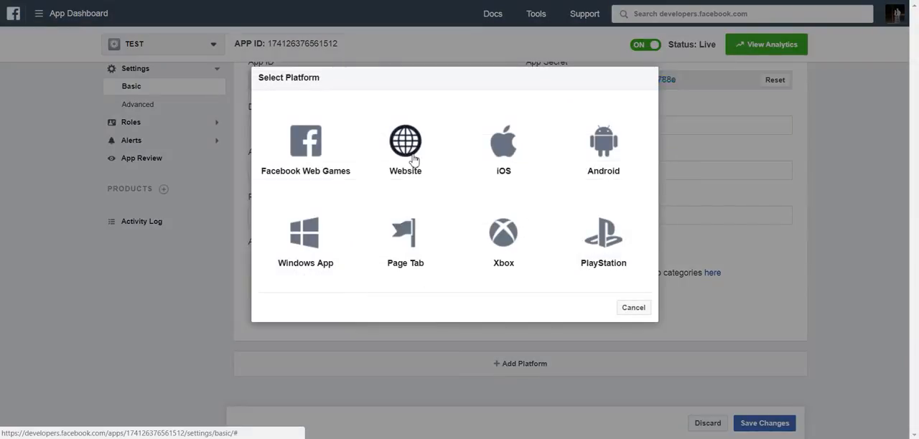
click(414, 160)
click(325, 312)
key(ctrl+v)
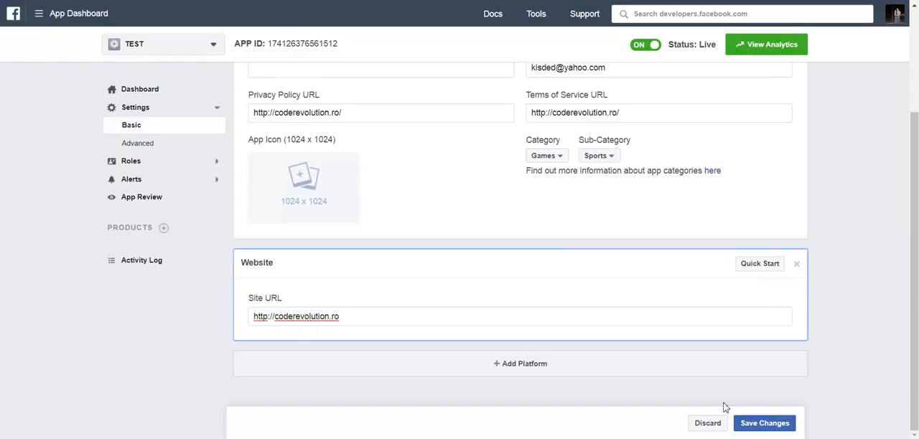
key(Return)
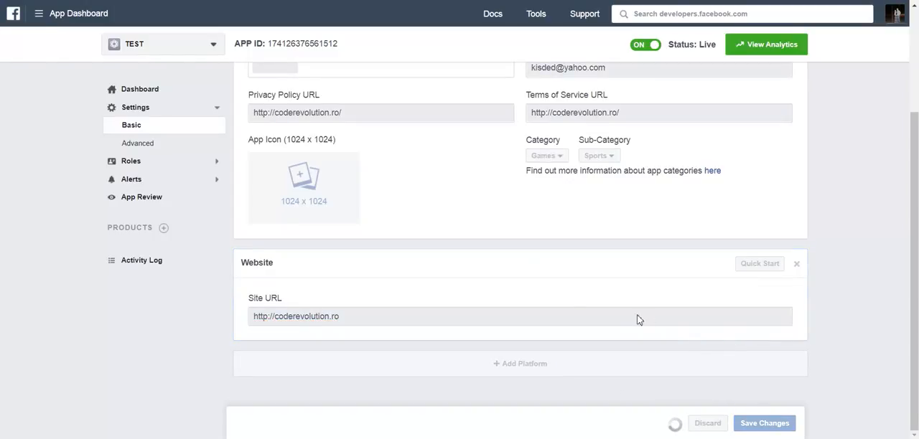
Review the app's basic settings and save the Website platform's Site URL again
scroll(402, 342, down, 2)
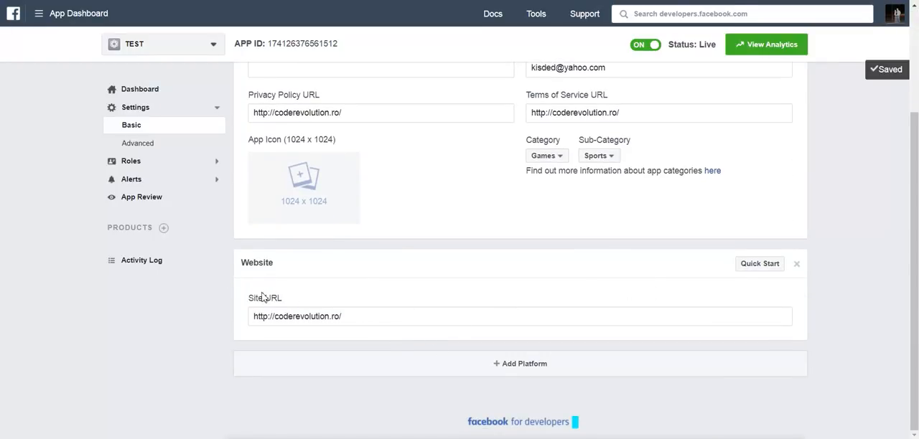
scroll(342, 312, up, 3)
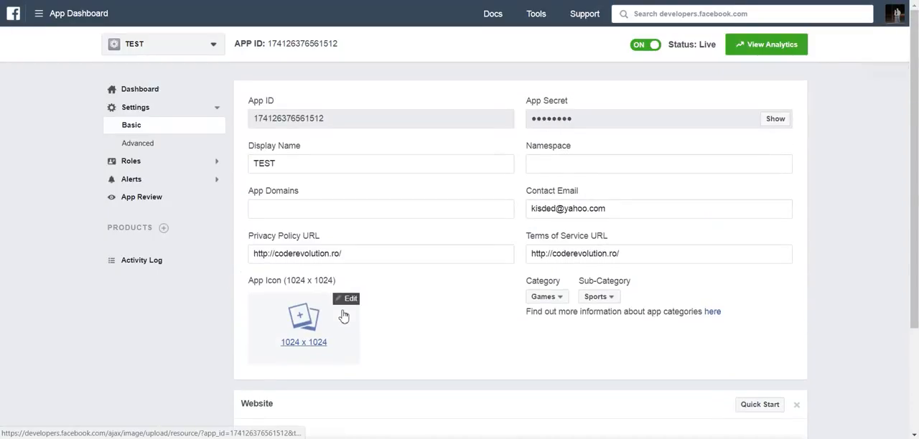
scroll(338, 316, down, 3)
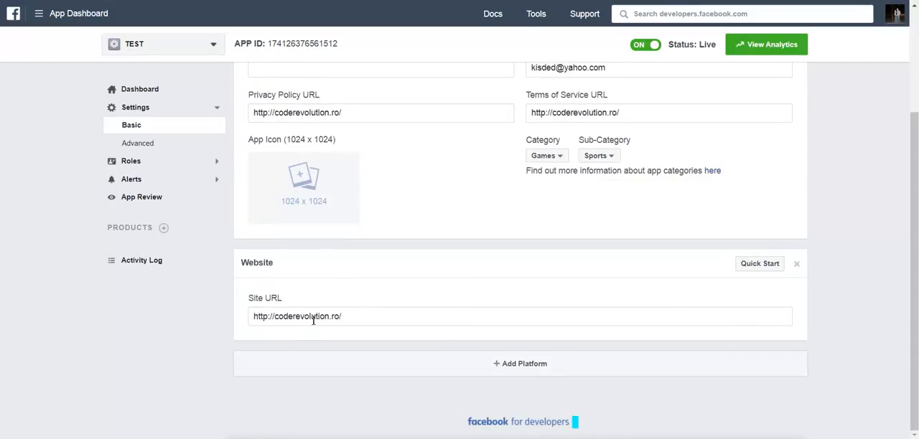
click(363, 315)
click(763, 423)
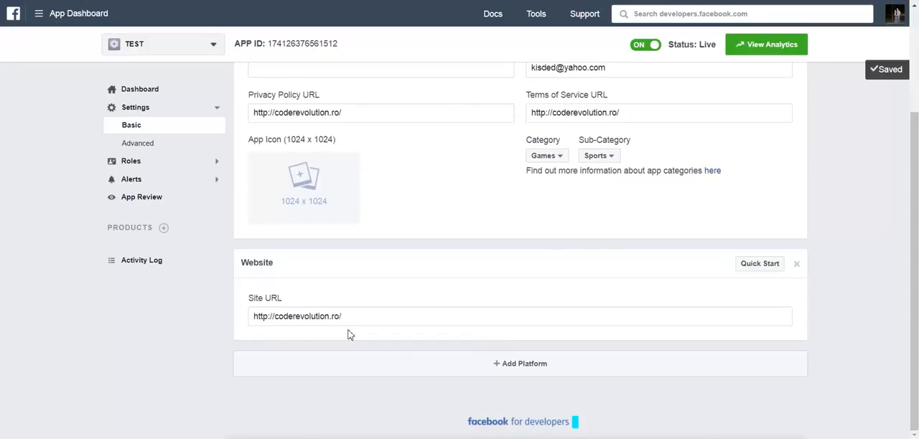
scroll(458, 334, up, 2)
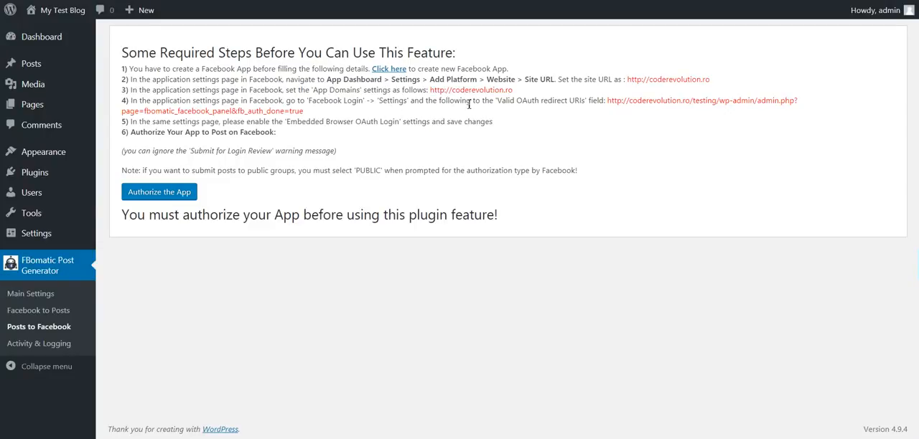
Copy the OAuth redirect URI from the plugin's Posts to Facebook instructions and open the TEST app's Facebook Login settings
drag(607, 101, 305, 113)
key(ctrl+c)
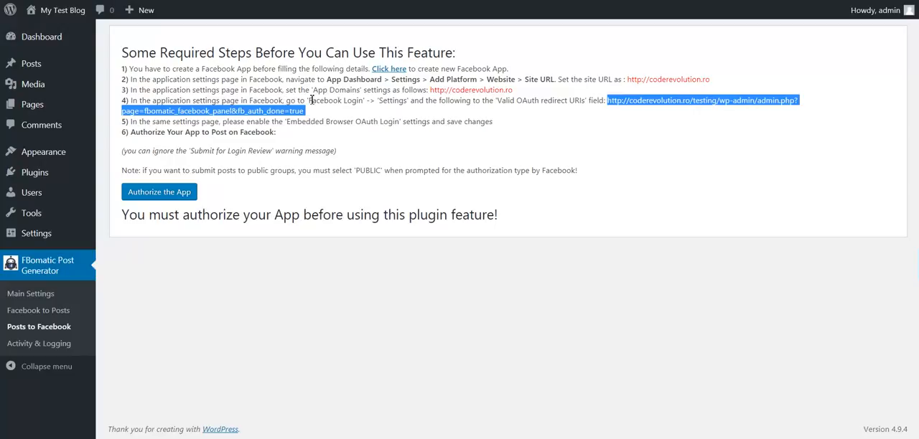
click(315, 1)
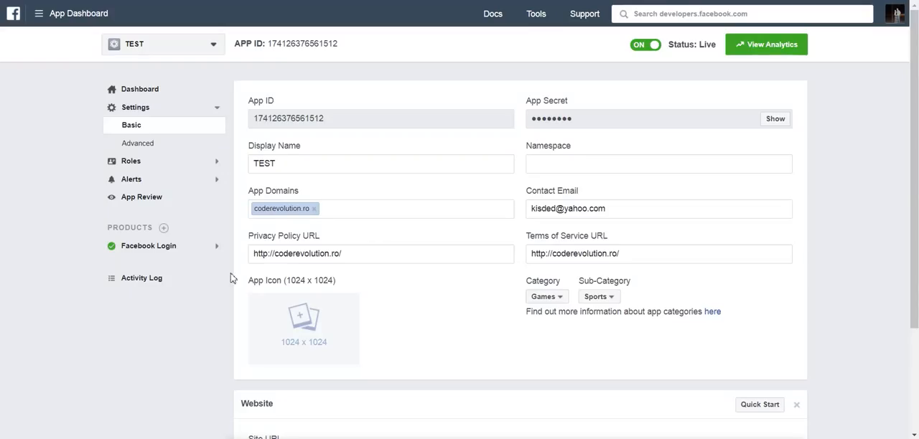
click(162, 246)
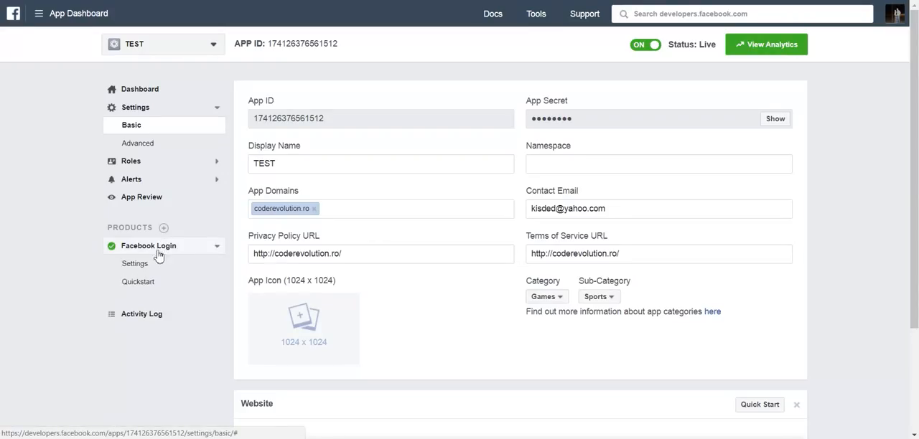
click(135, 265)
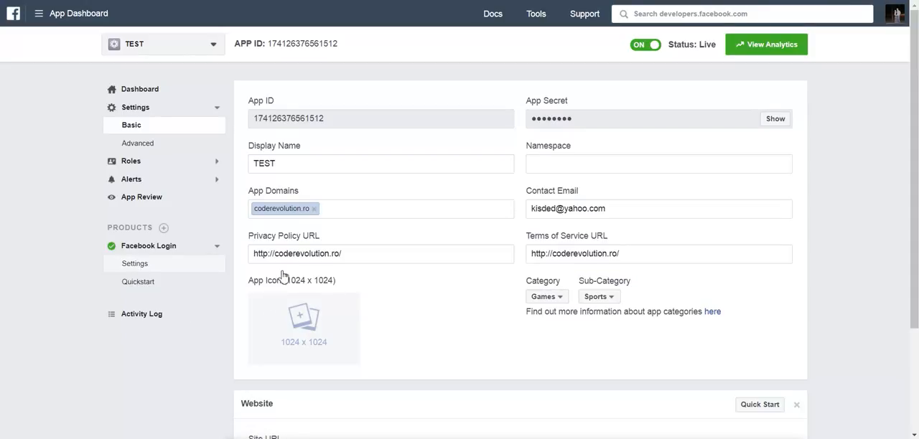
scroll(287, 265, down, 1)
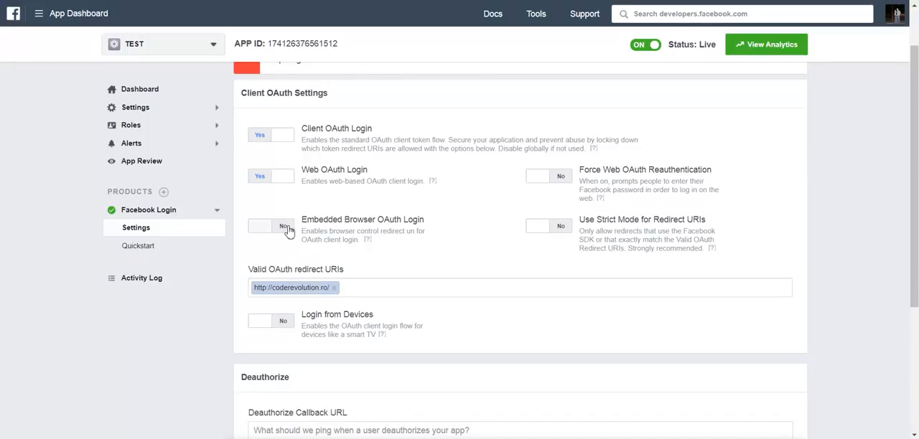
click(286, 227)
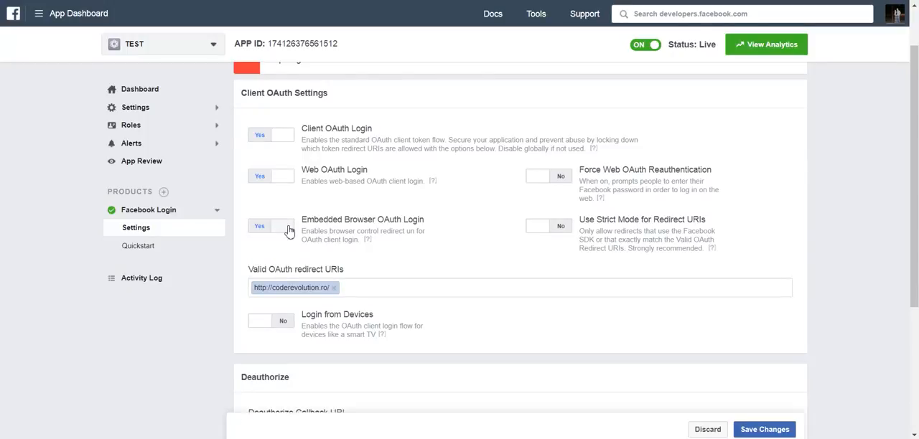
click(333, 288)
key(ctrl+v)
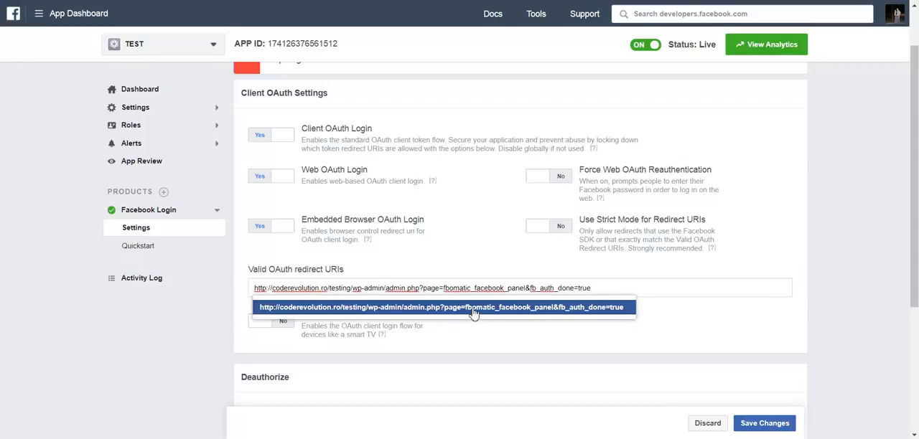
click(473, 313)
scroll(473, 313, down, 3)
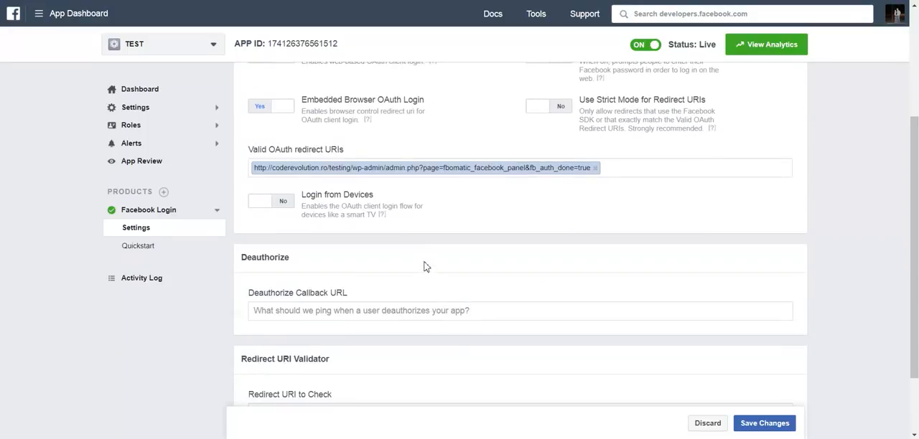
click(764, 424)
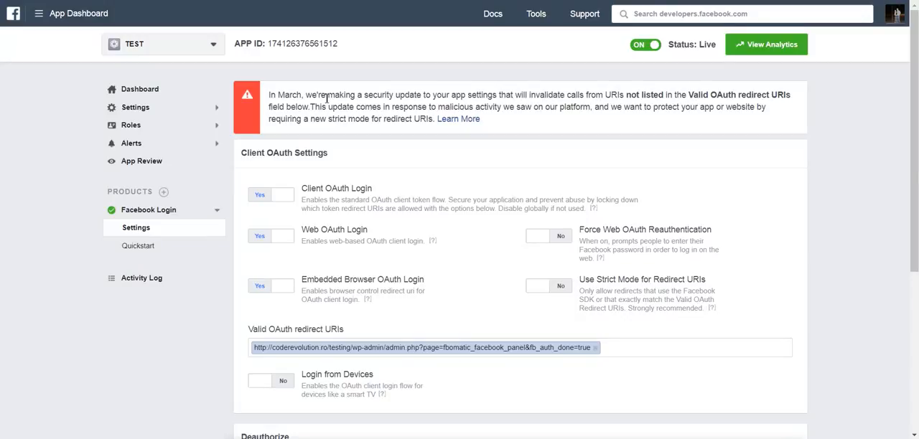
Recheck the Valid OAuth redirect URIs and Embedded Browser OAuth Login settings, and start authorizing the app from the plugin
drag(248, 329, 347, 332)
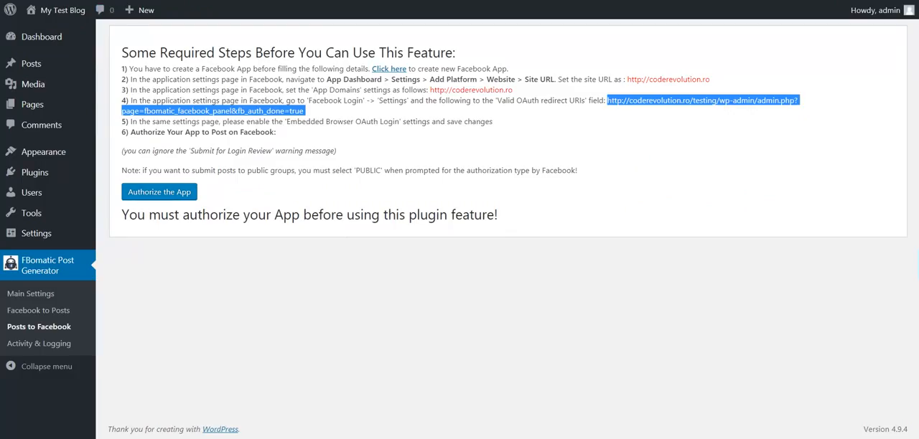
click(166, 174)
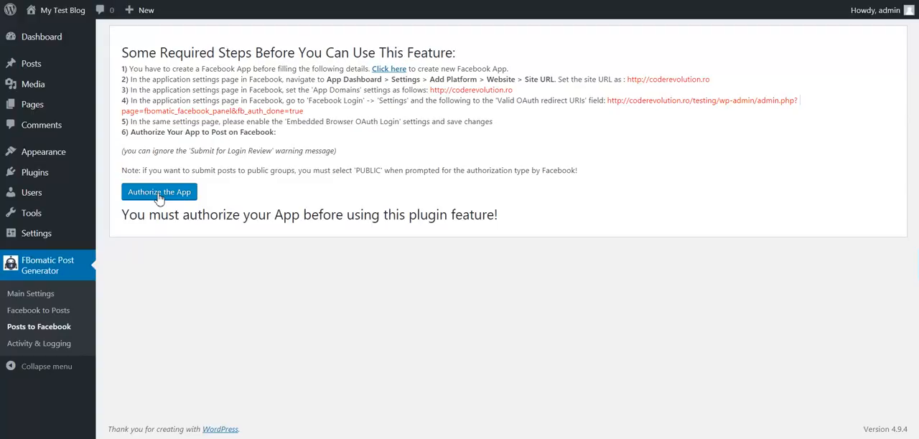
click(158, 195)
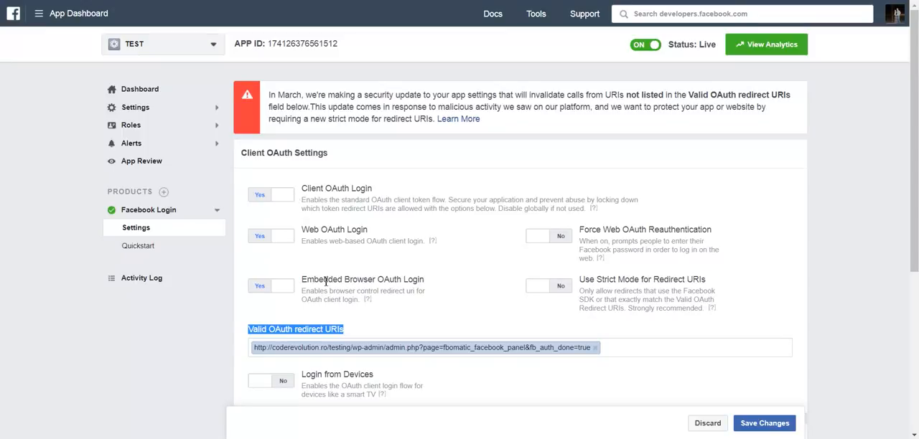
drag(304, 279, 428, 283)
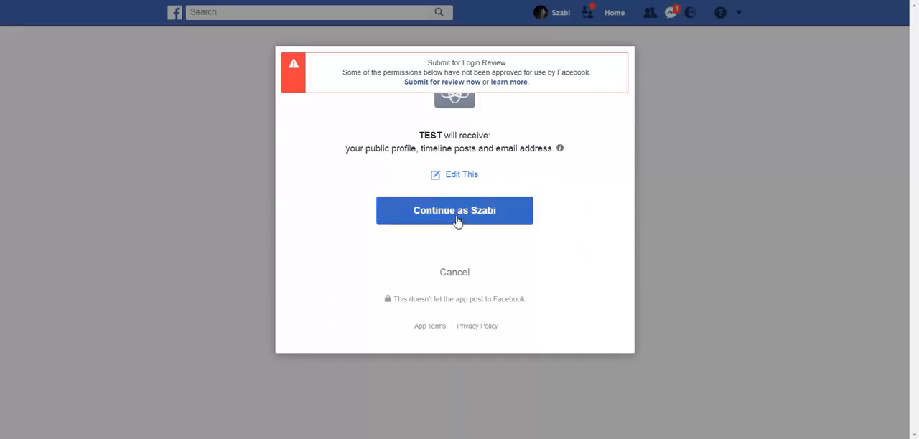
Authorize the TEST app to post with Public visibility and grant it access to the managed groups and Pages
click(456, 219)
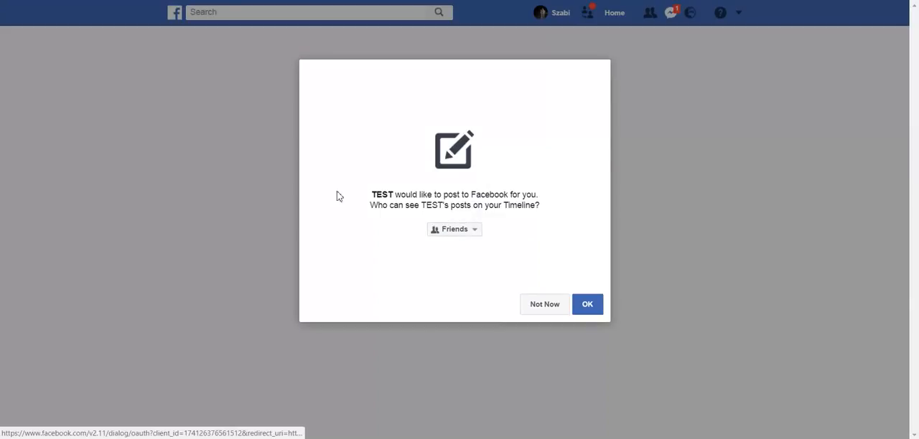
click(454, 230)
click(462, 244)
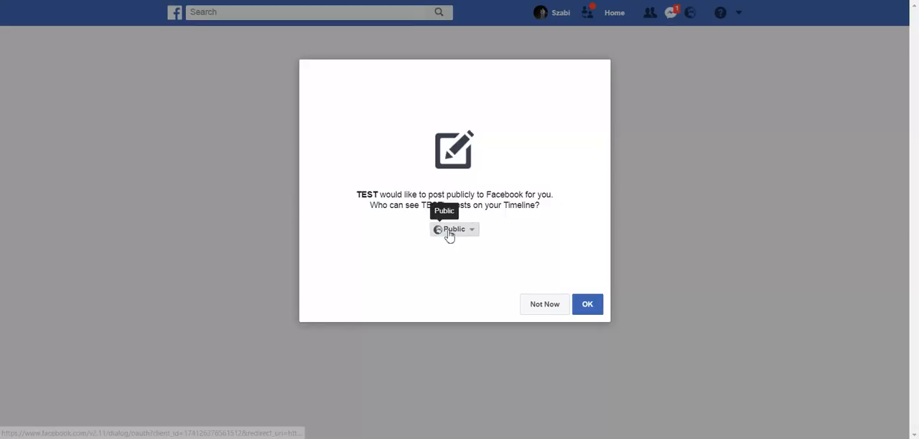
click(448, 231)
click(450, 247)
click(583, 305)
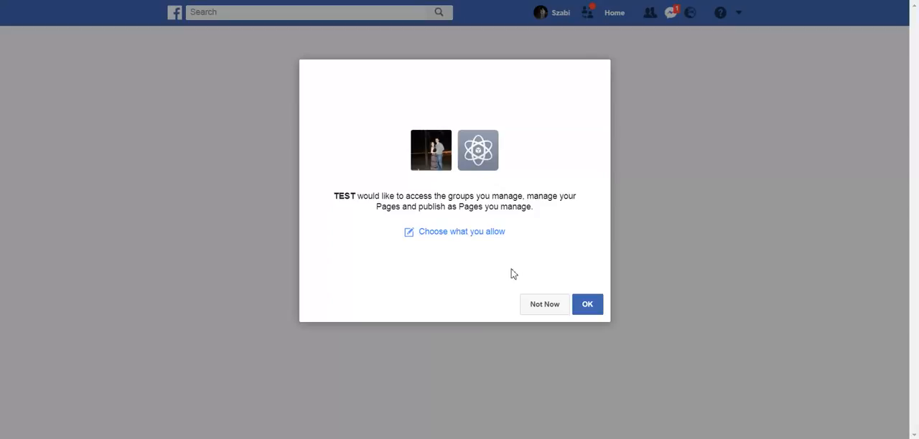
click(585, 311)
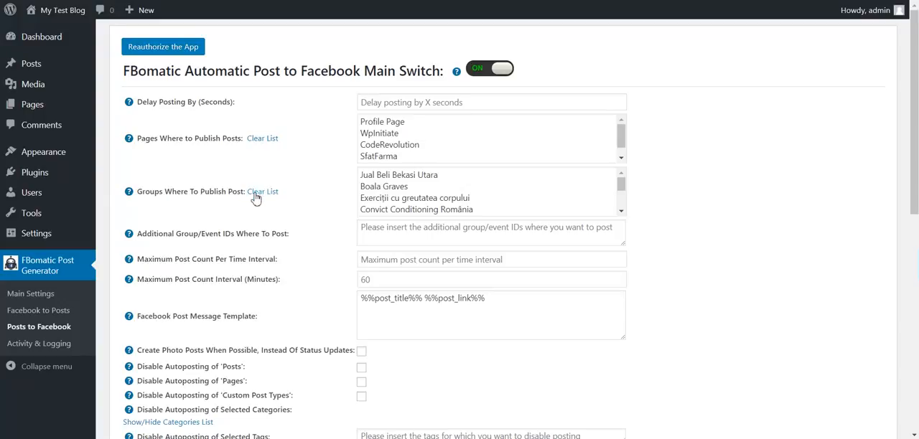
Look over the automatic posting options and select Cart of Prajit as the page where posts are published
scroll(253, 199, down, 7)
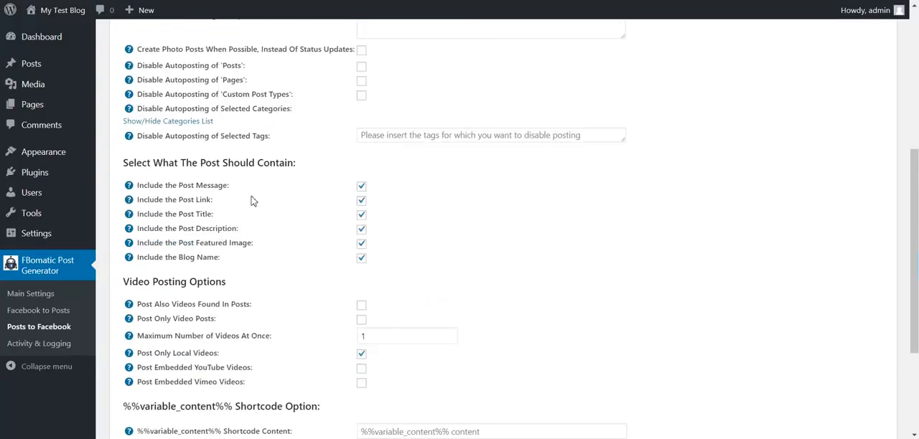
scroll(253, 197, up, 5)
scroll(253, 198, up, 2)
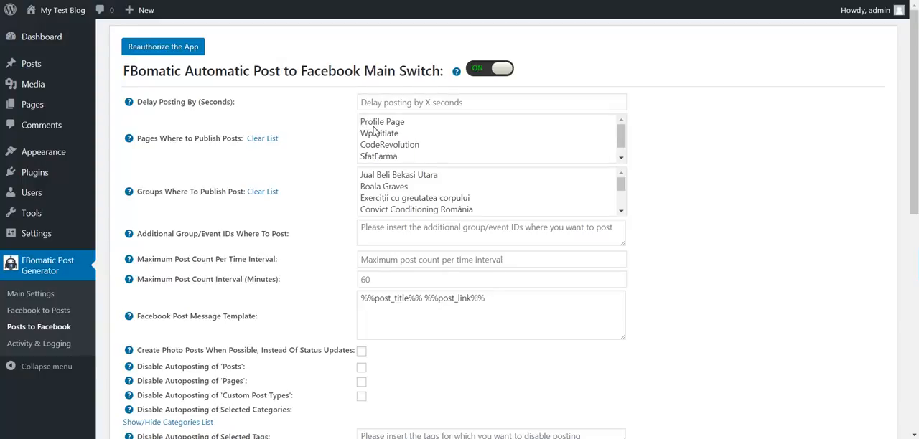
drag(621, 136, 622, 150)
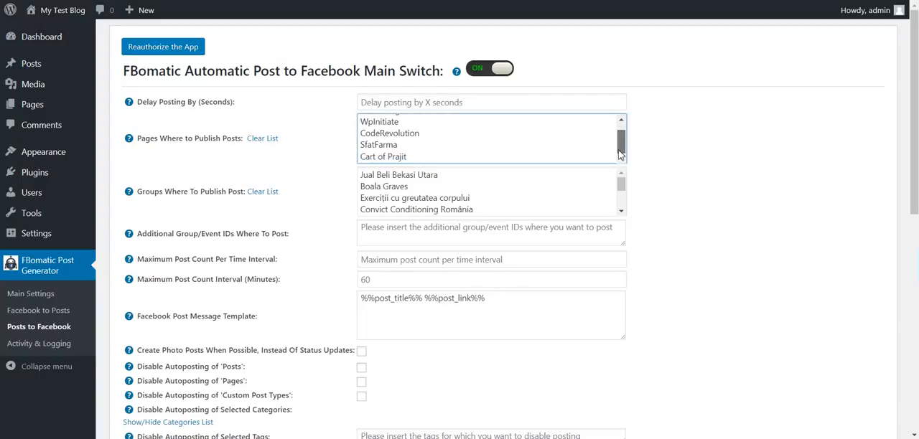
click(423, 156)
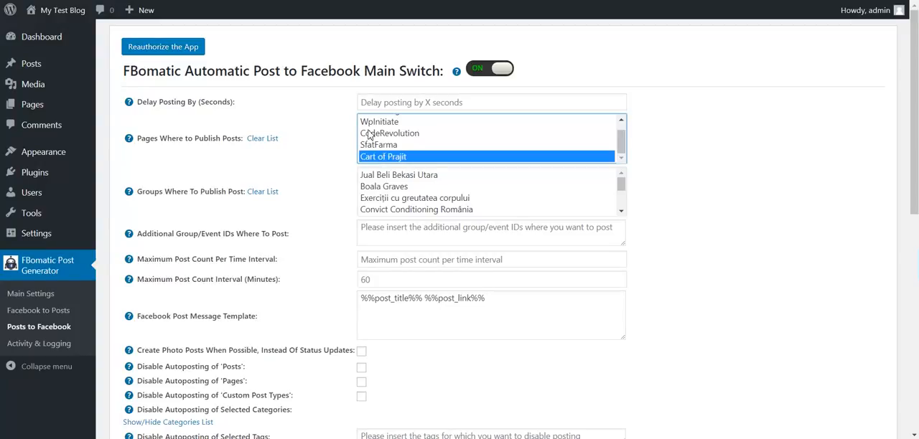
Browse the list of groups available for publishing posts
scroll(367, 135, up, 1)
scroll(367, 135, down, 2)
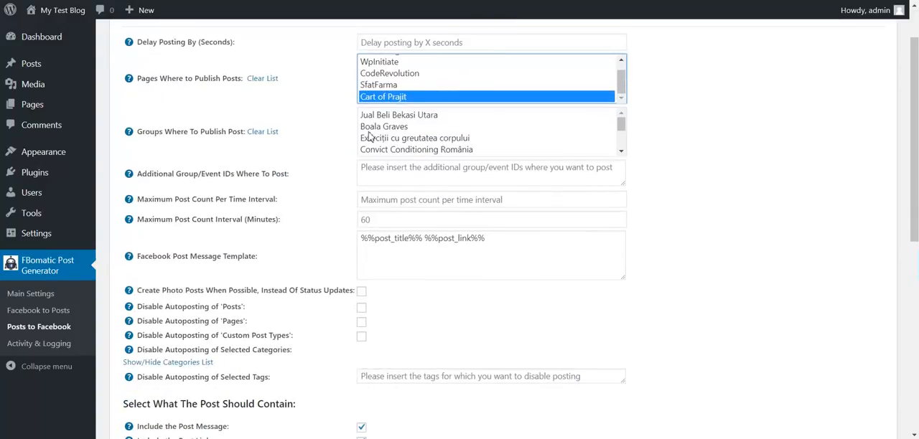
scroll(342, 109, up, 1)
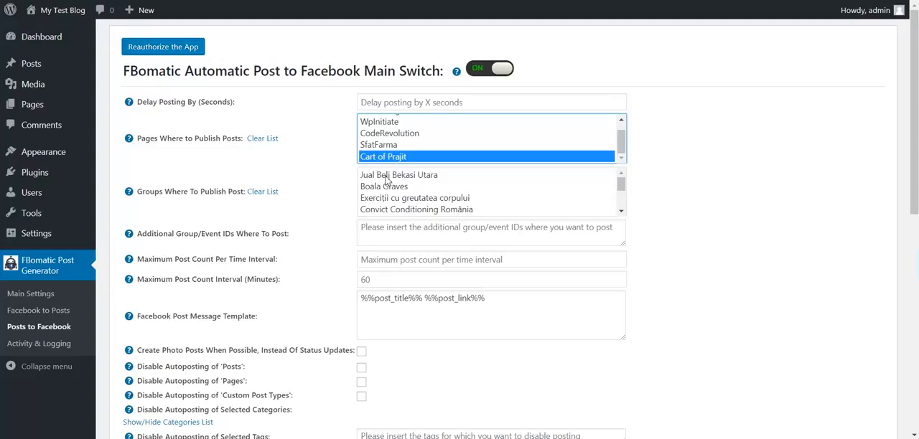
scroll(385, 180, down, 5)
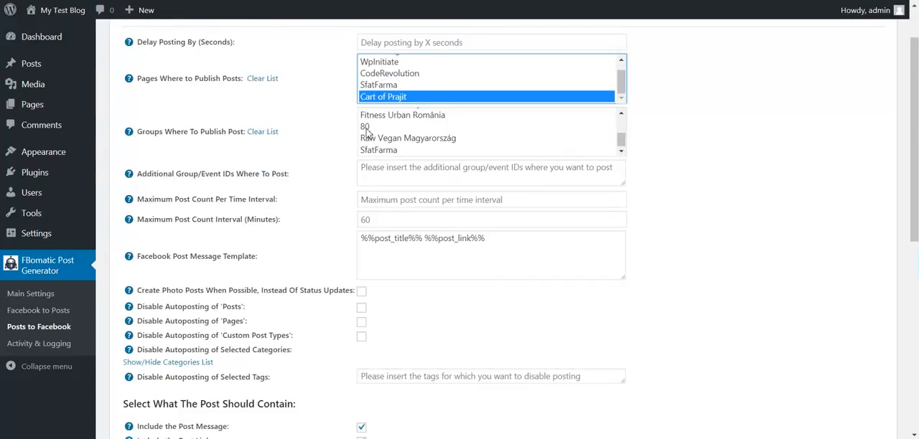
Look over the list of groups for publishing and the field for additional group or event IDs
scroll(380, 147, up, 3)
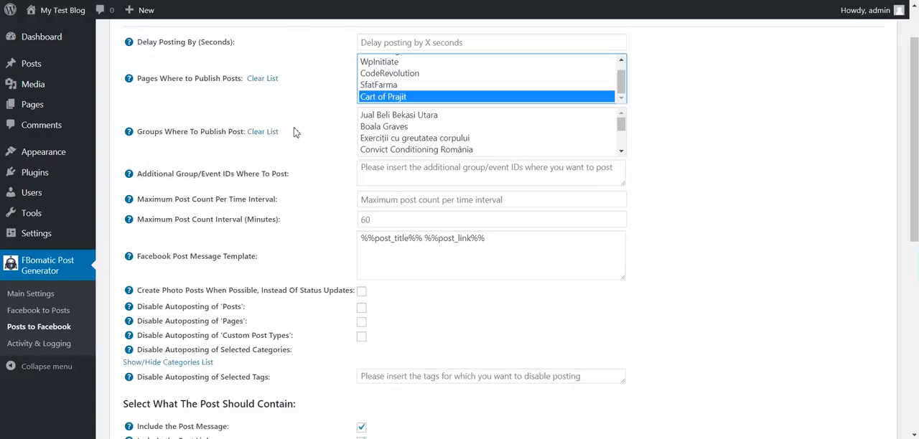
drag(163, 178, 231, 175)
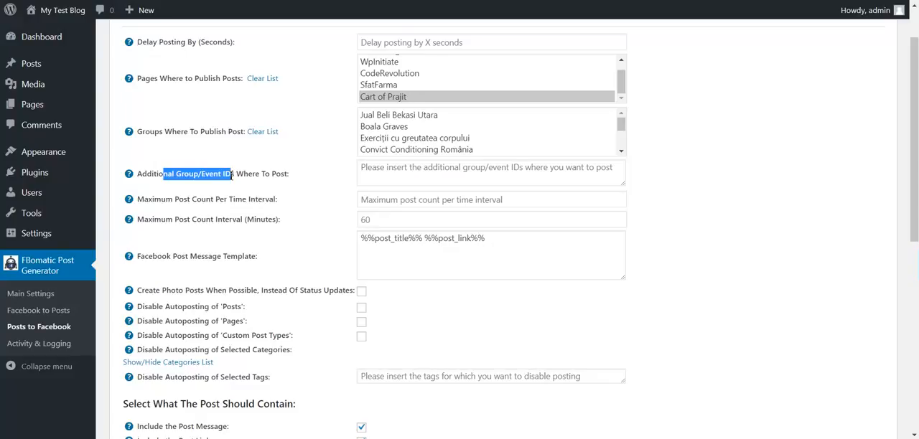
click(331, 179)
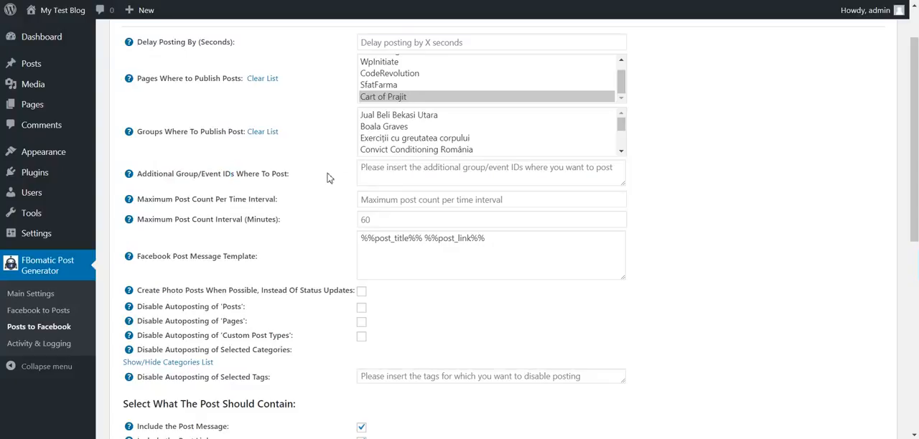
Examine the maximum post count per time interval and the post count interval in minutes
drag(176, 201, 285, 203)
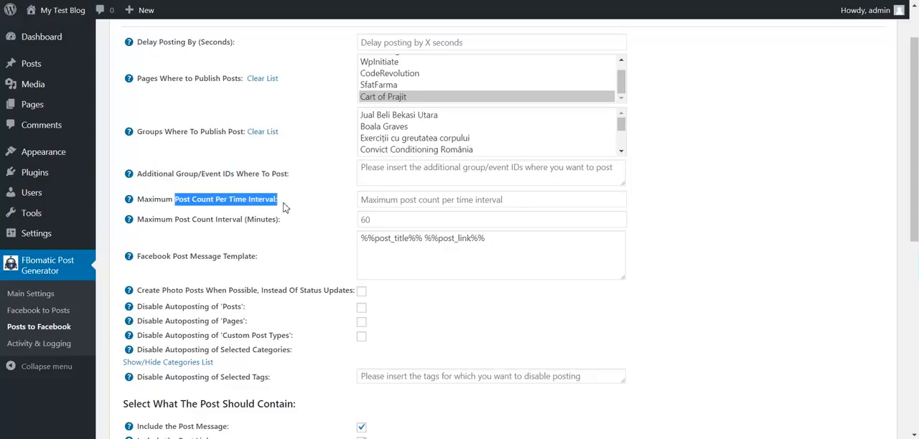
click(360, 201)
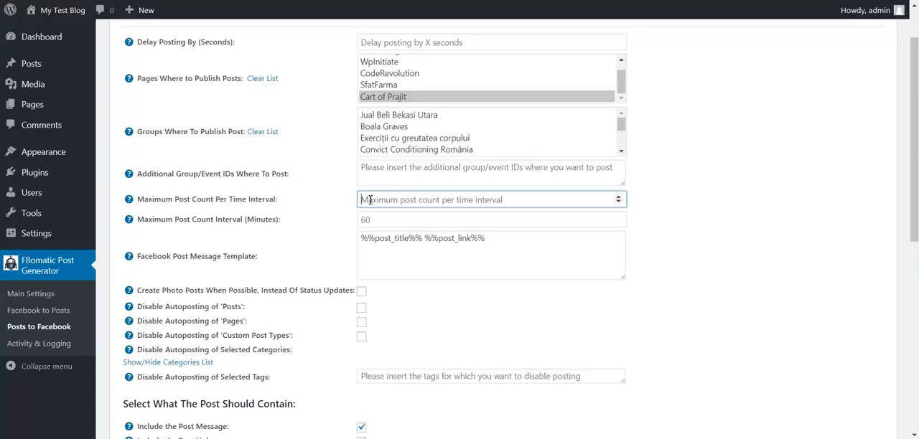
mouse_move(131, 204)
click(364, 221)
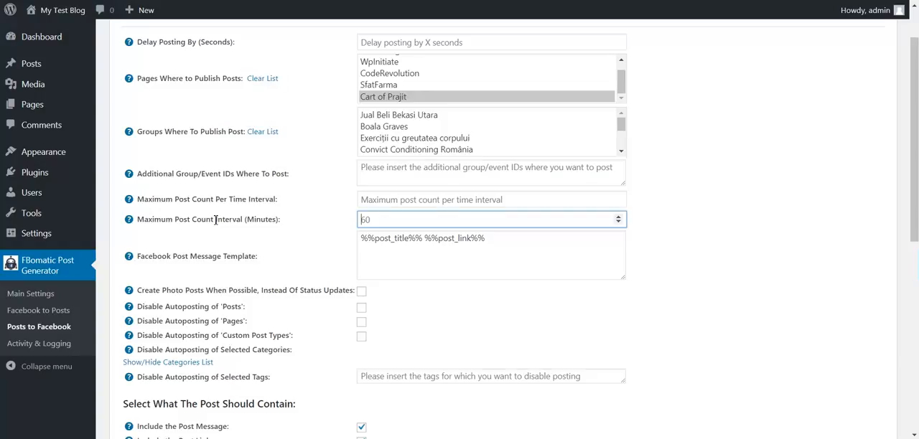
double_click(251, 219)
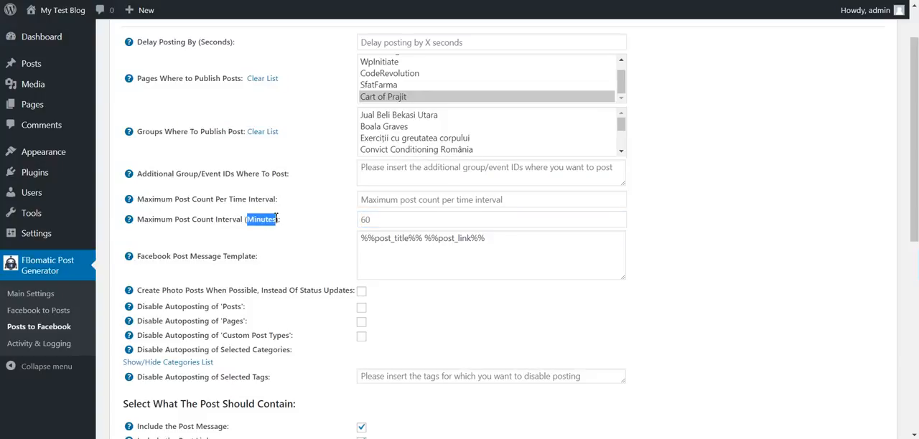
click(392, 200)
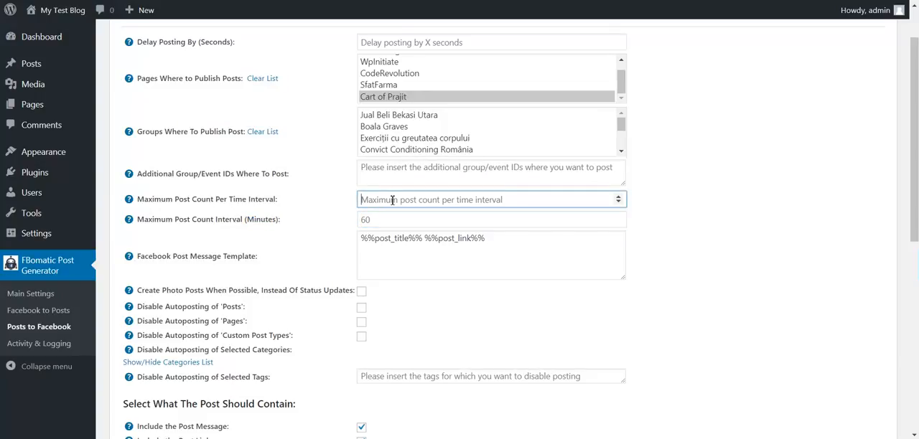
click(368, 218)
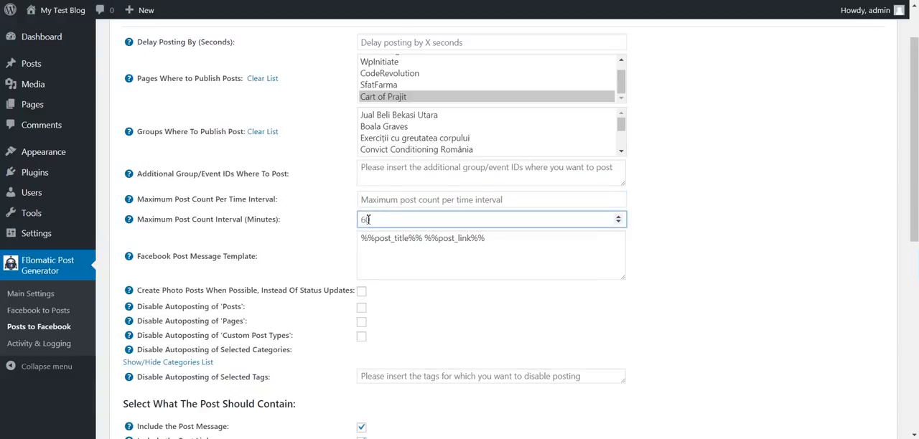
click(370, 202)
click(366, 219)
click(261, 215)
scroll(235, 235, down, 1)
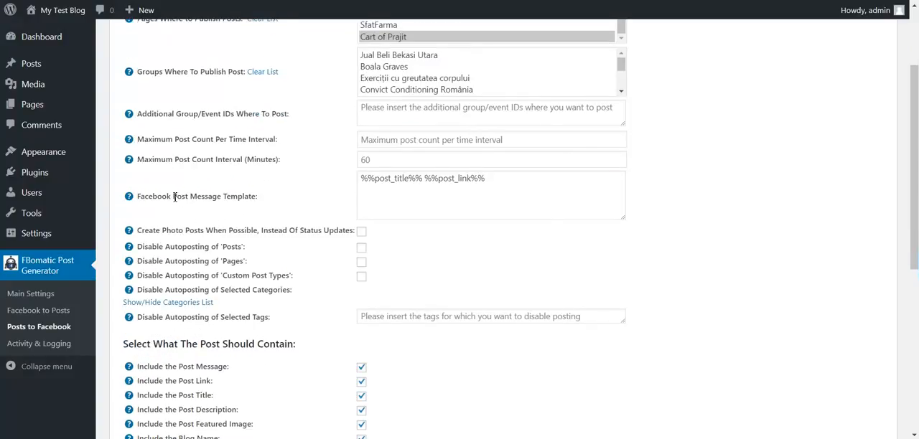
Examine the Facebook post message template and read the help on its available shortcodes
drag(172, 197, 292, 197)
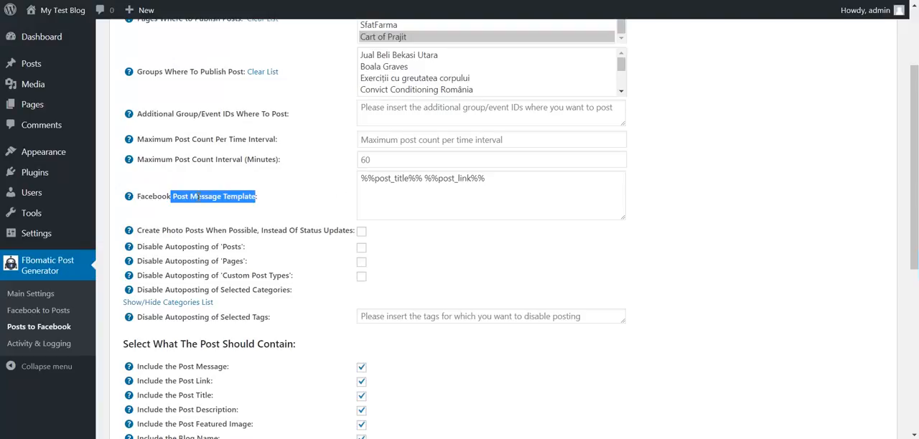
double_click(380, 178)
double_click(458, 179)
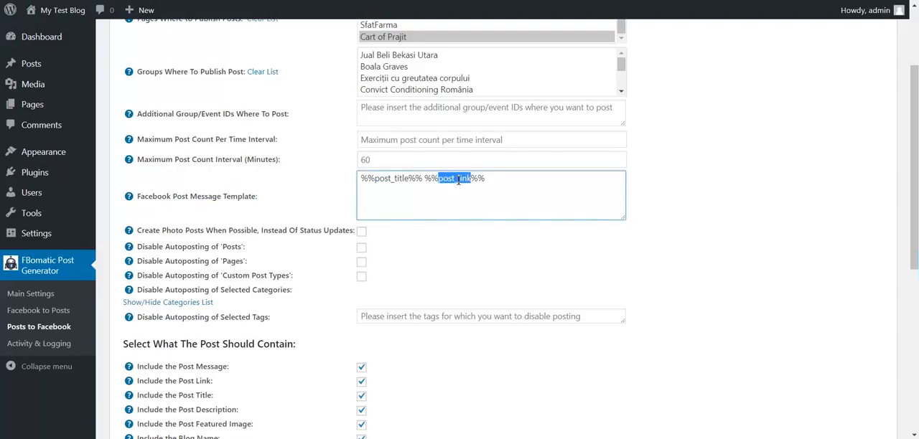
double_click(393, 178)
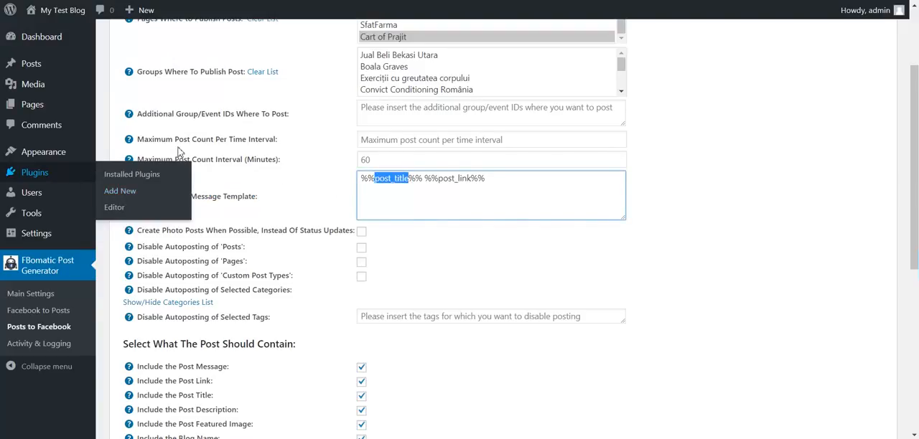
drag(144, 217, 219, 277)
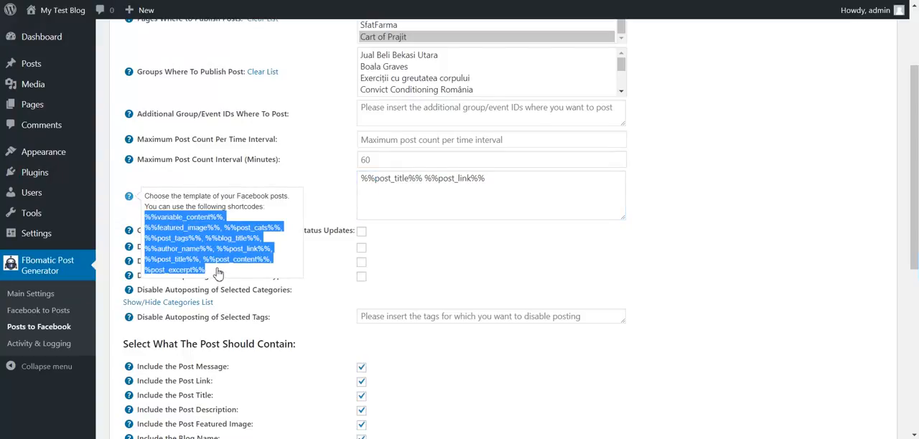
Examine the option for creating photo posts when possible instead of status updates
scroll(297, 161, down, 1)
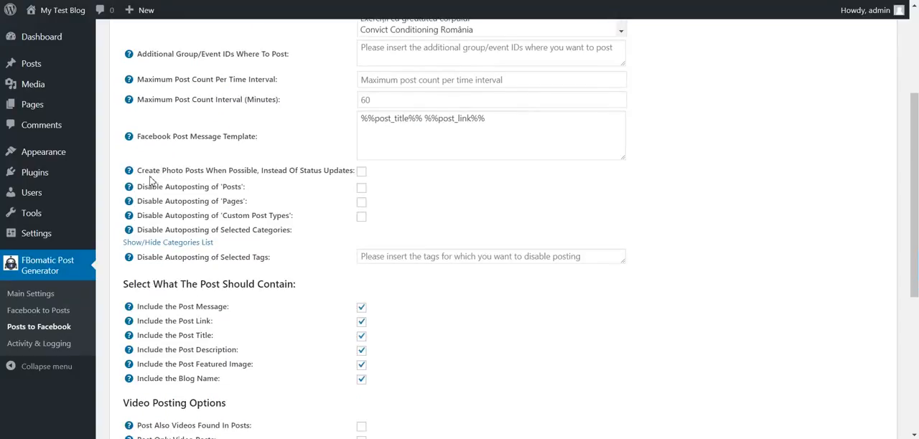
drag(163, 171, 302, 171)
click(213, 172)
drag(165, 171, 215, 170)
click(233, 171)
drag(302, 171, 355, 171)
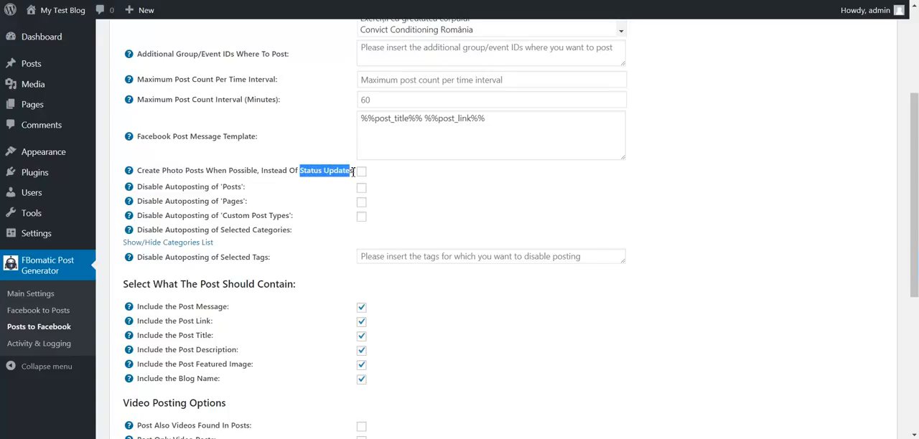
click(277, 181)
Review the options that disable autoposting of posts, pages, custom post types, selected categories and selected tags
scroll(237, 181, down, 1)
drag(165, 126, 220, 126)
double_click(240, 127)
double_click(235, 140)
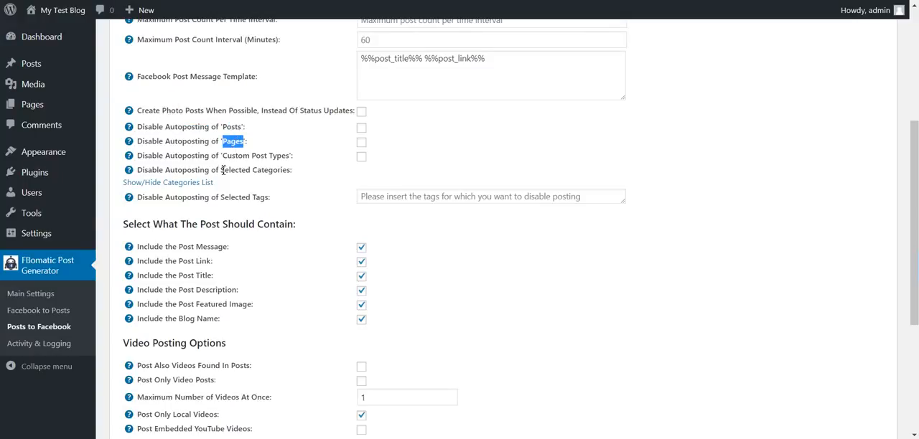
drag(229, 170, 274, 170)
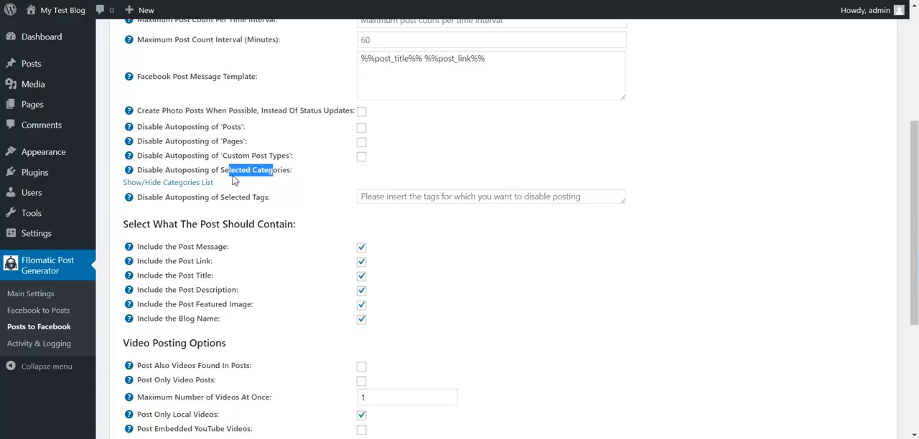
click(280, 185)
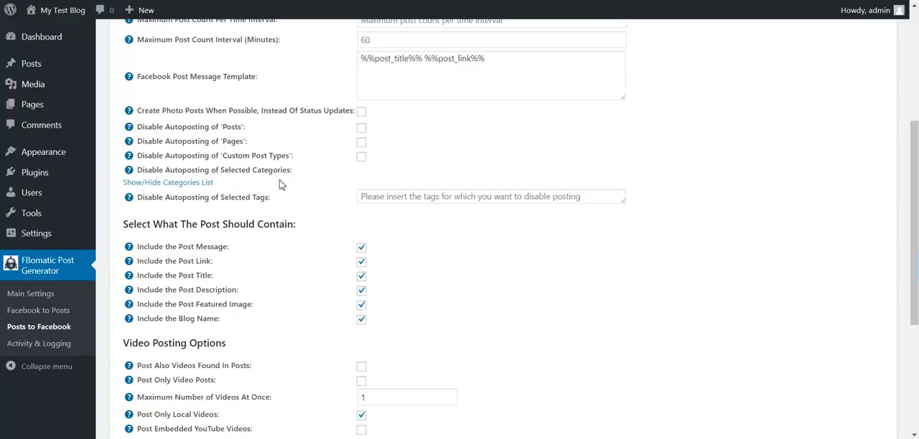
scroll(281, 185, down, 1)
drag(155, 137, 269, 138)
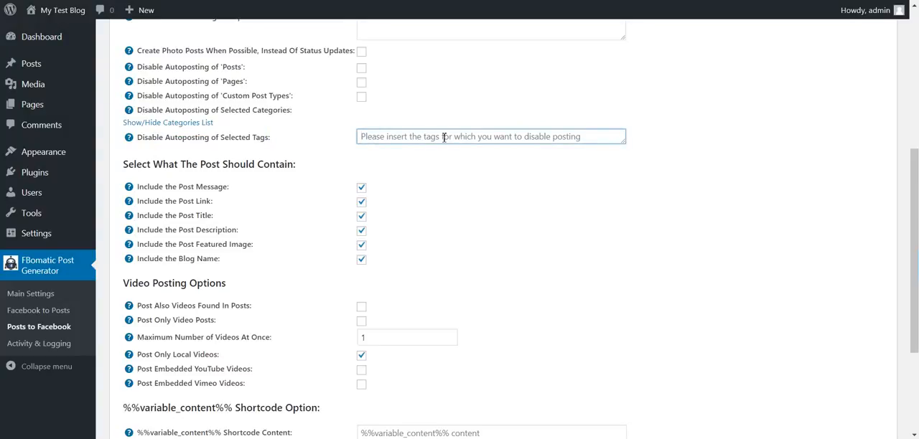
Review which elements the Facebook post should contain and the options for posting local, YouTube and Vimeo videos
scroll(402, 147, down, 1)
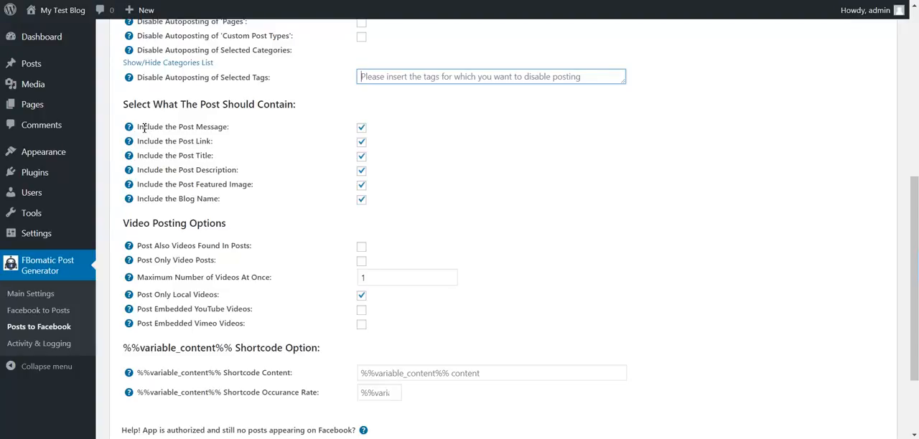
drag(140, 127, 224, 212)
scroll(222, 207, down, 2)
drag(150, 139, 220, 139)
mouse_move(150, 138)
mouse_down()
mouse_move(252, 139)
mouse_move(139, 139)
mouse_up()
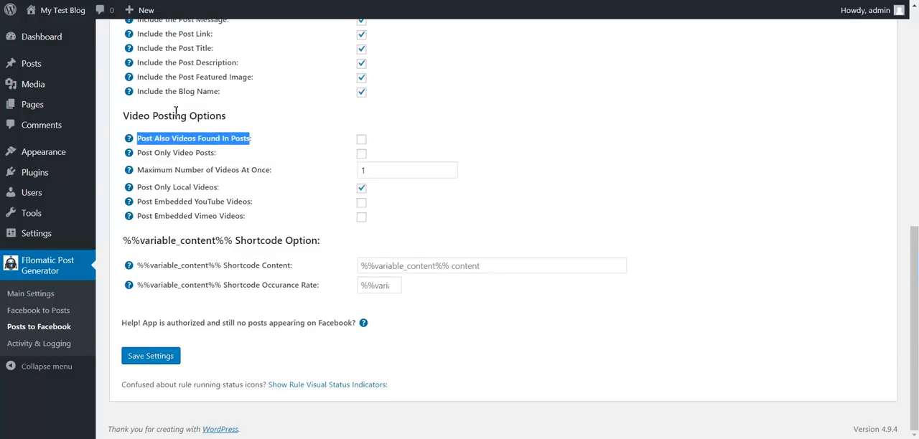
click(365, 139)
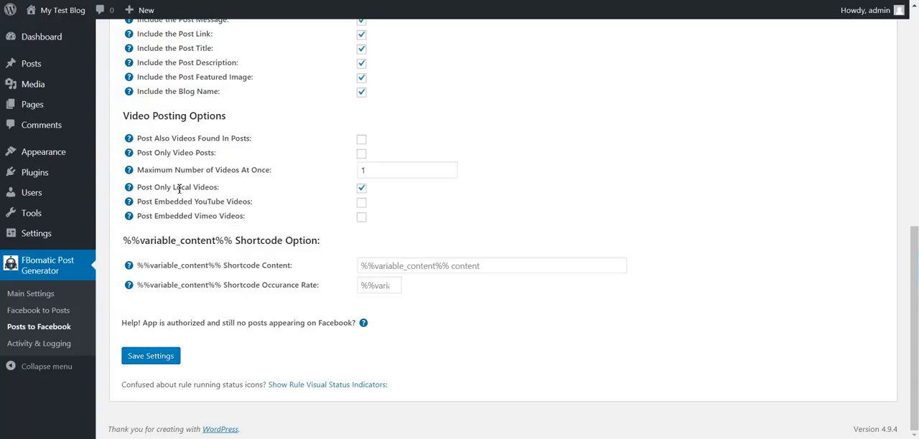
drag(156, 203, 245, 204)
drag(194, 217, 245, 217)
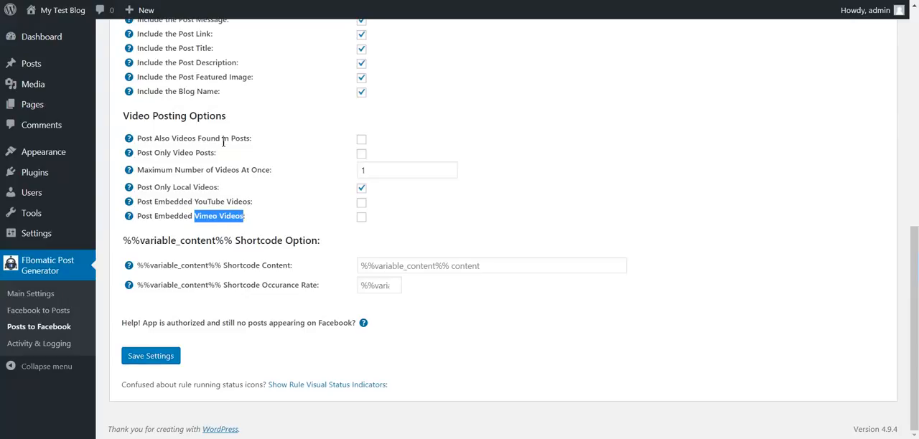
drag(231, 138, 252, 138)
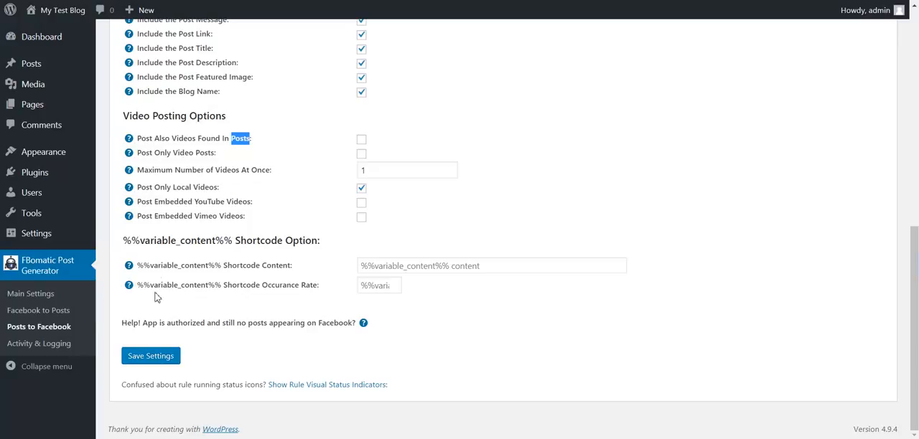
Examine the %%variable_content%% shortcode content field and read the help for its occurrence rate
drag(139, 266, 223, 267)
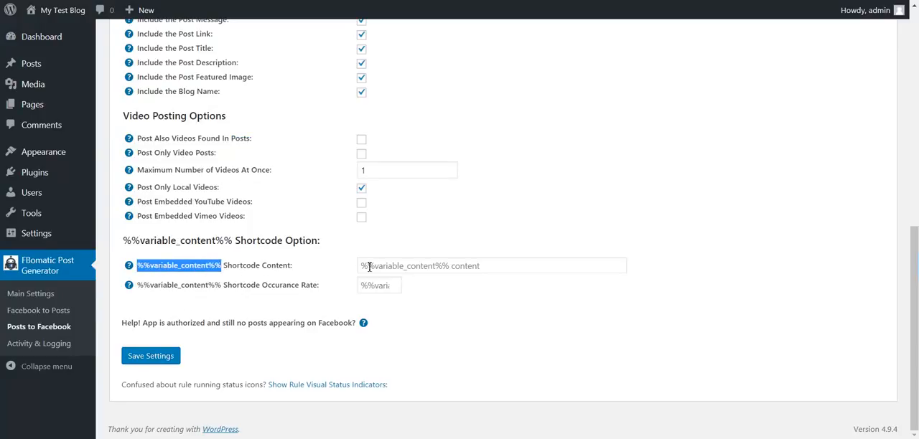
click(369, 267)
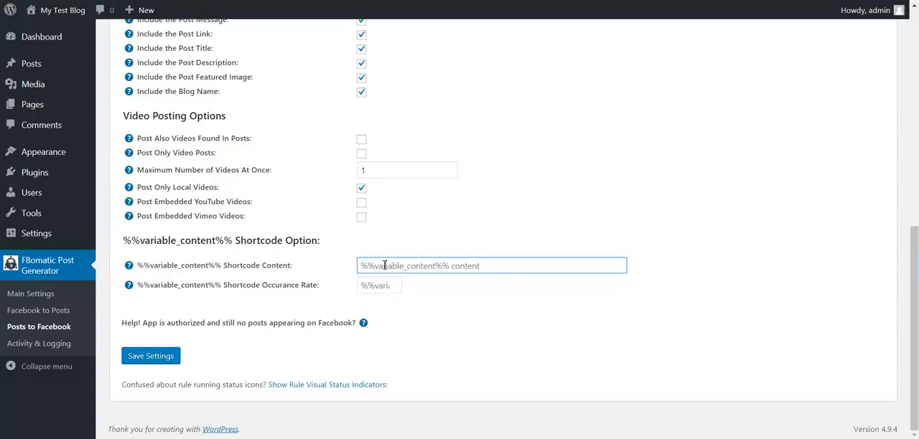
double_click(283, 266)
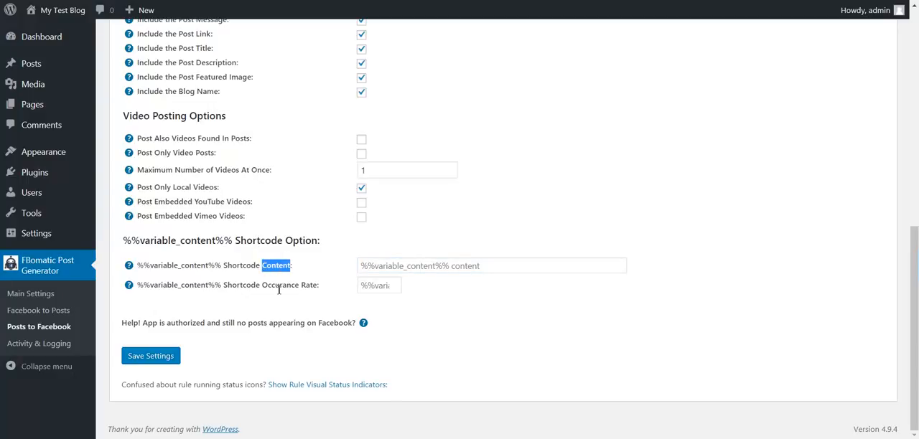
click(410, 267)
click(376, 288)
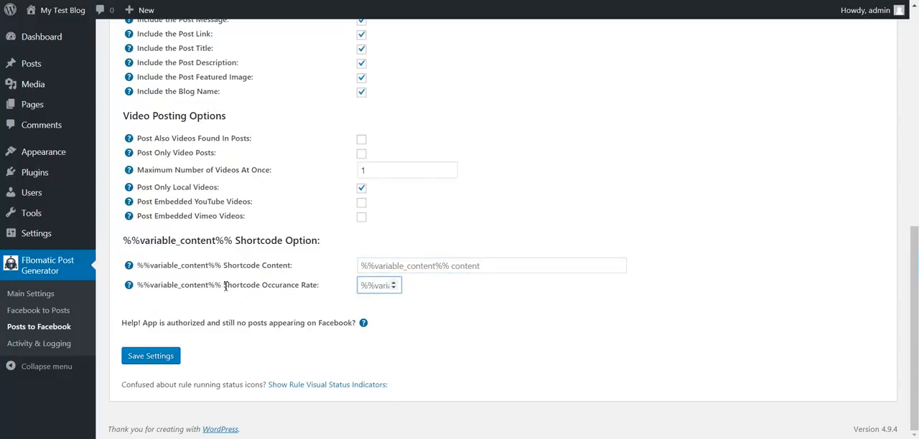
drag(226, 287, 316, 287)
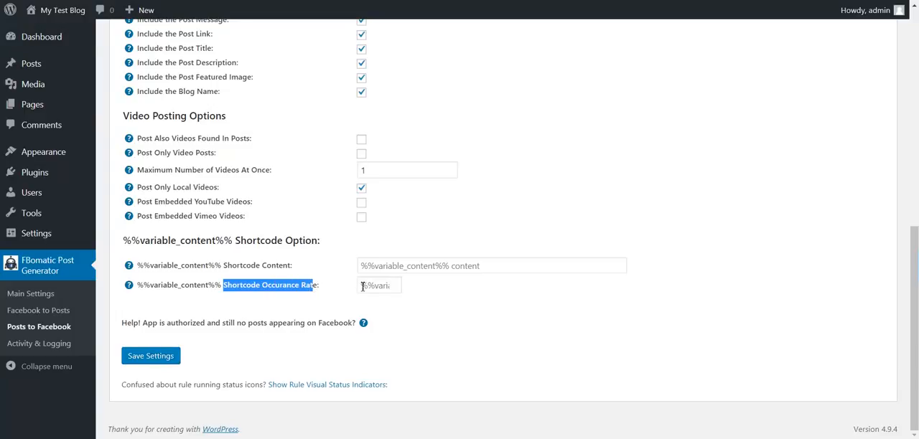
click(380, 286)
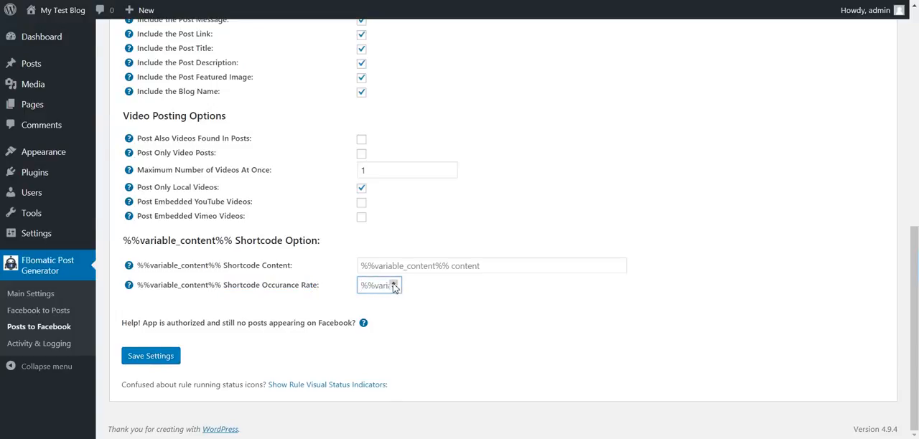
mouse_move(131, 288)
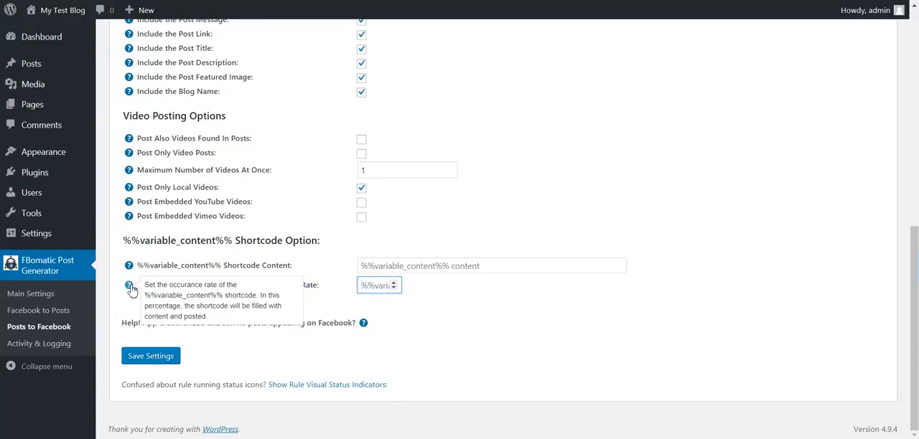
Recheck the %%variable_content%% shortcode options and save the automatic Facebook posting settings
drag(138, 266, 223, 266)
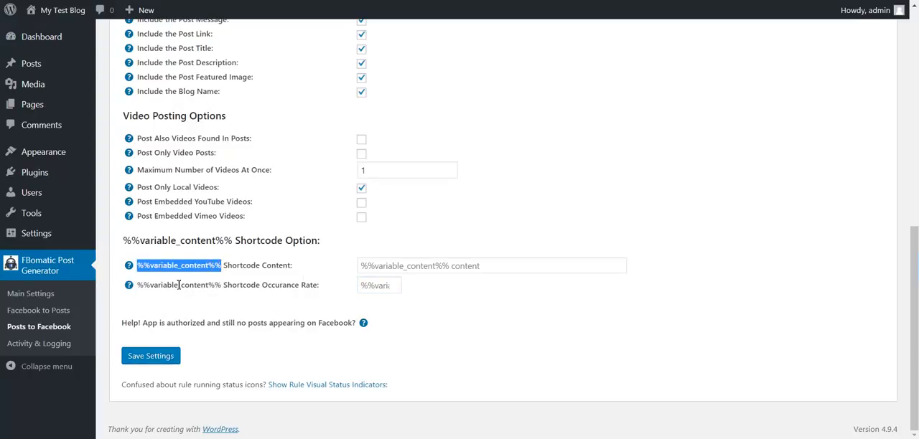
click(238, 282)
click(362, 286)
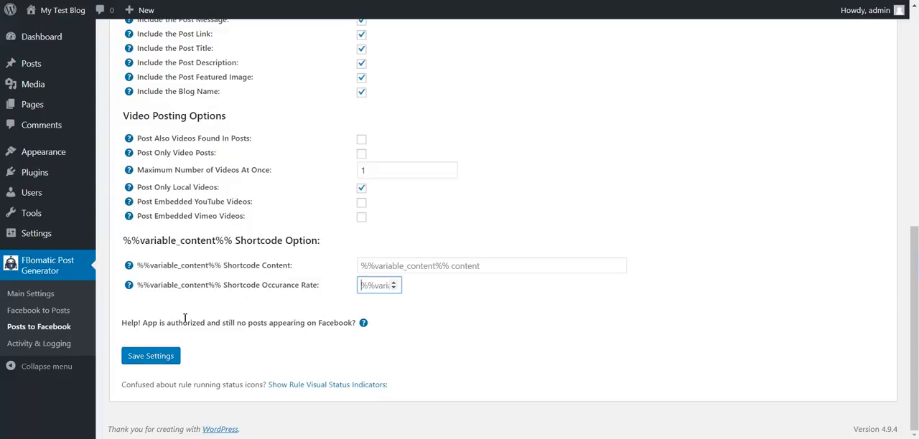
click(150, 358)
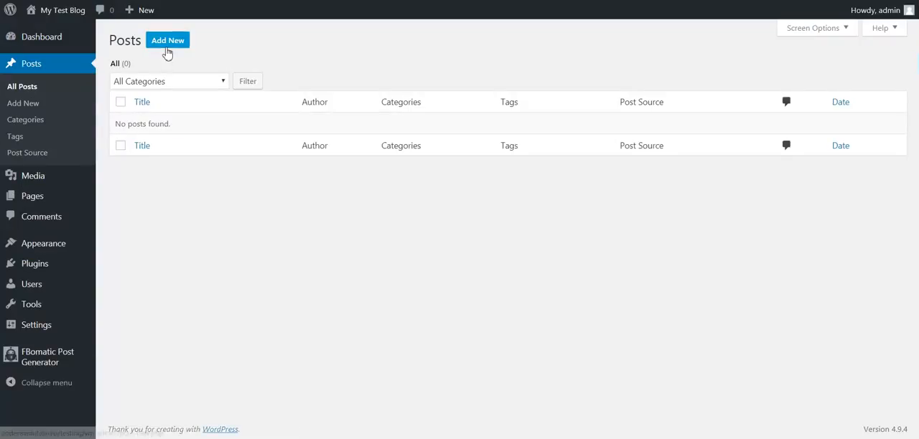
Start a new blog post and title it Test Post1
click(167, 48)
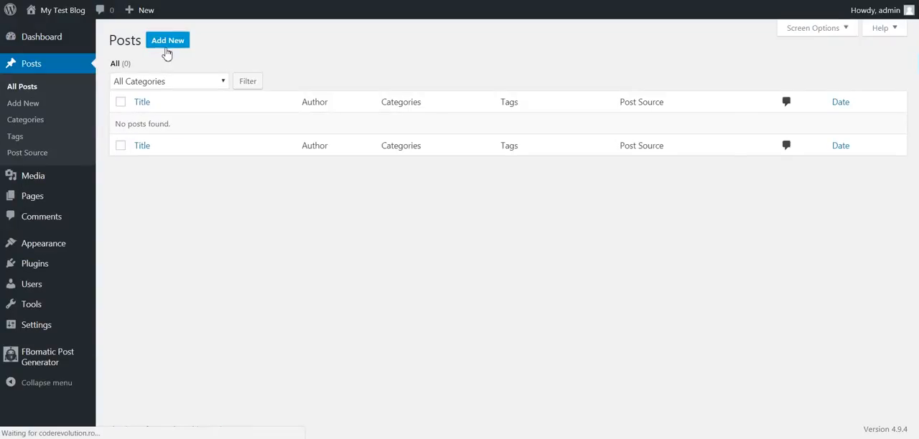
text(Test Pos)
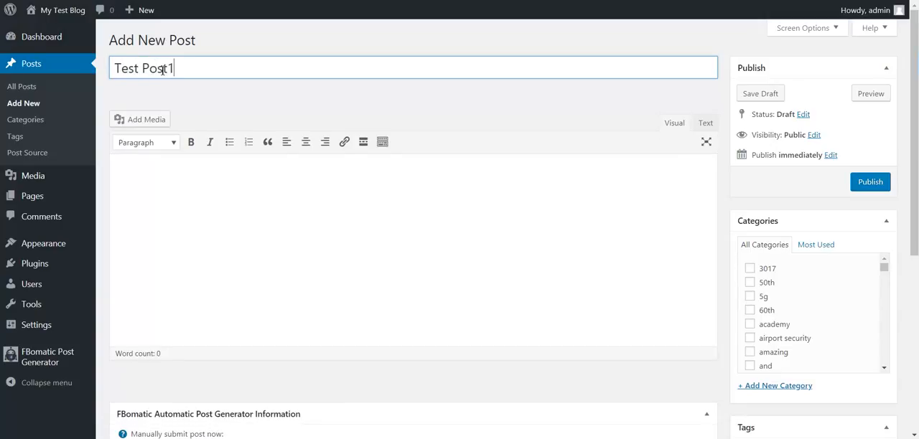
text(t1)
Copy the title text Test Post1 and paste it four times in a row as the post's body
key(ctrl+a)
key(ctrl+c)
click(153, 188)
key(ctrl+v)
key(ctrl+v)
key(ctrl+v)
key(ctrl+v)
Set tarxex.jpg, the first steering wheel picture in the media library, as the post's featured image
scroll(784, 271, down, 3)
scroll(760, 280, down, 3)
scroll(743, 287, down, 4)
click(756, 336)
click(117, 60)
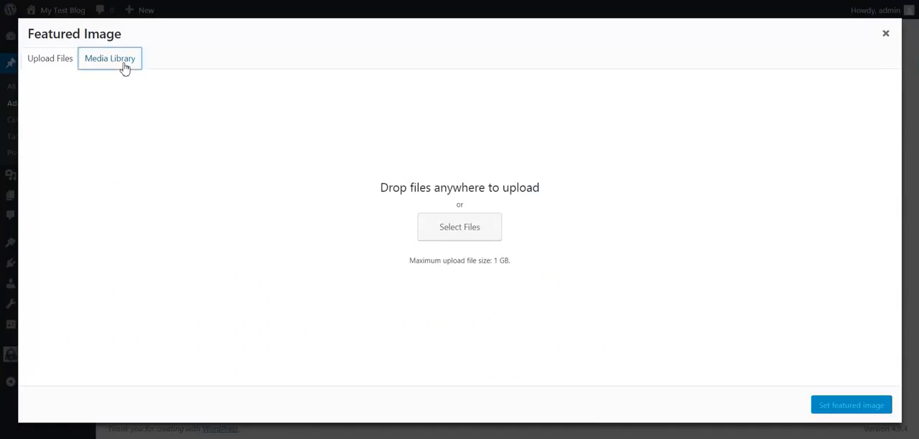
click(97, 150)
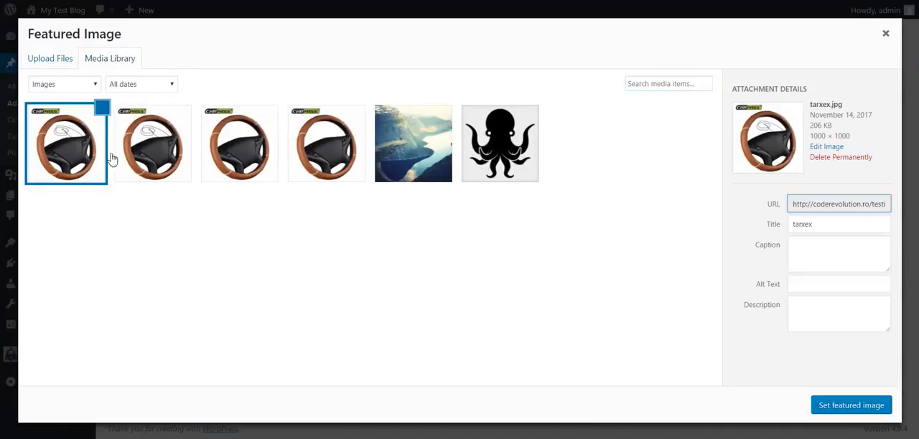
click(836, 406)
Switch to Facebook, open the managed page Cart of Prajit and look at its existing posts
scroll(308, 197, up, 8)
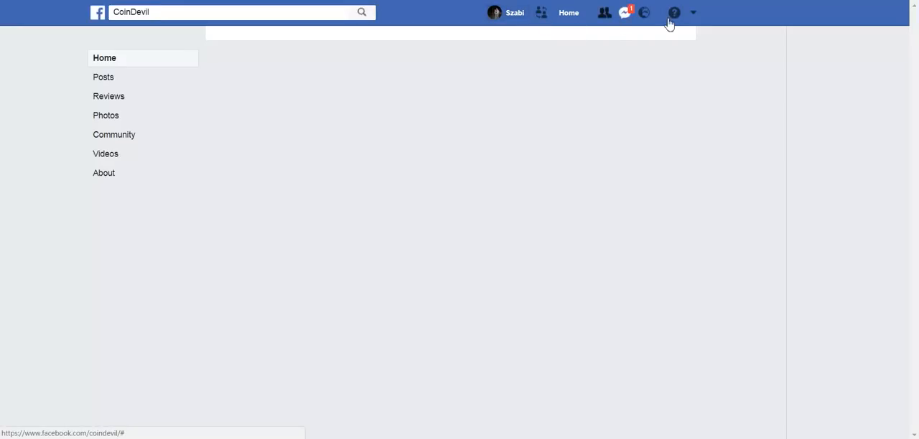
click(695, 17)
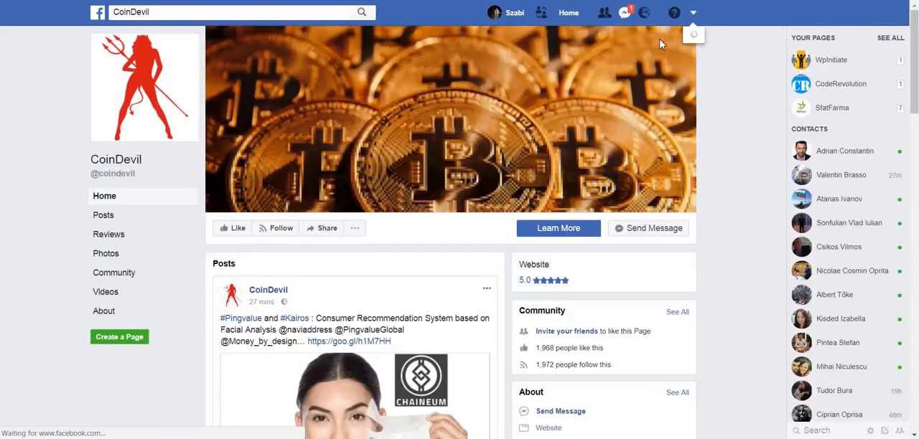
click(634, 98)
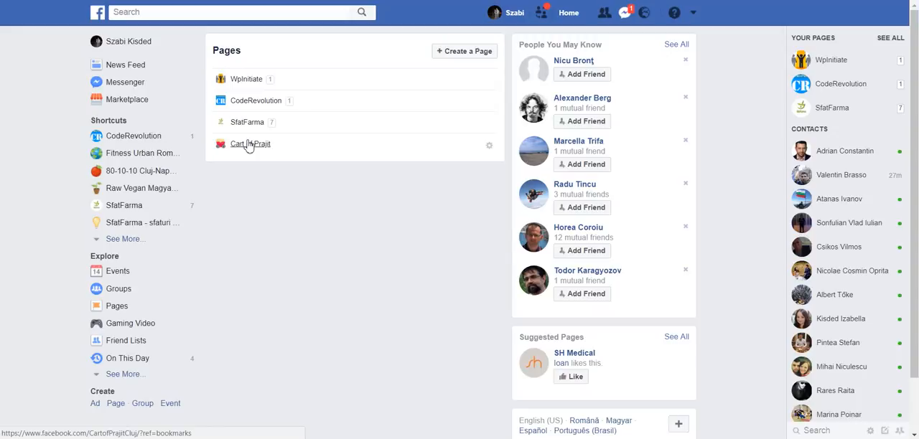
click(249, 144)
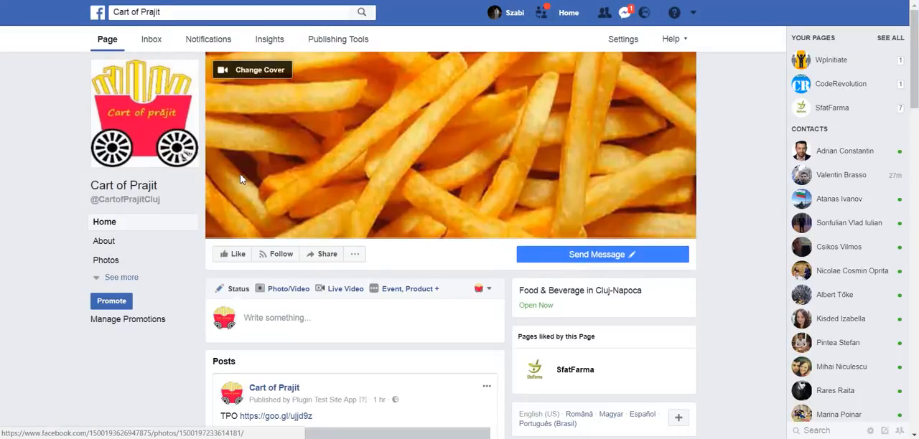
scroll(241, 179, down, 3)
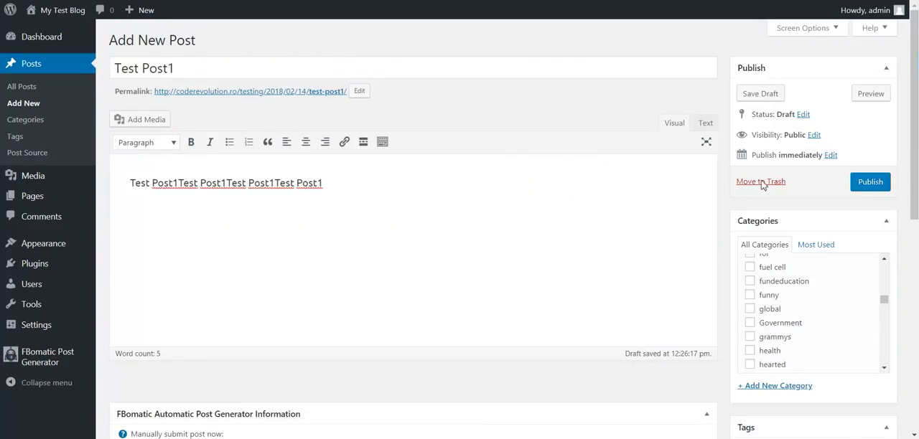
Publish the Test Post1 blog post and reload the Cart of Prajit Facebook page to check for the automatic post
click(865, 183)
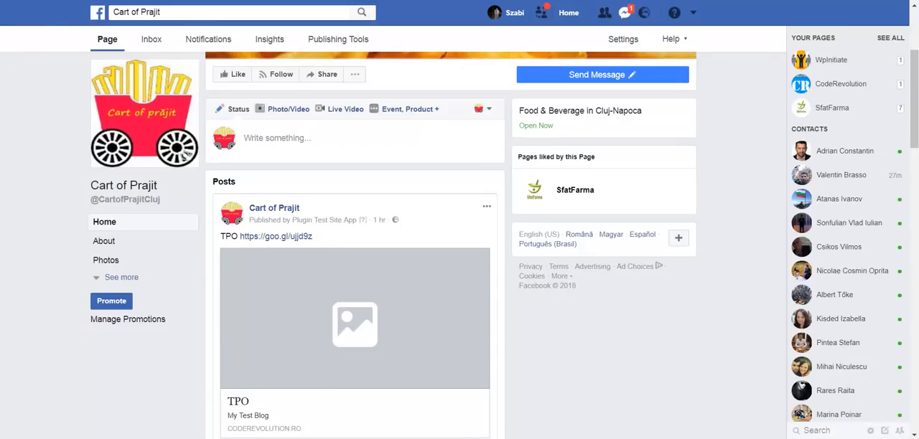
key(F5)
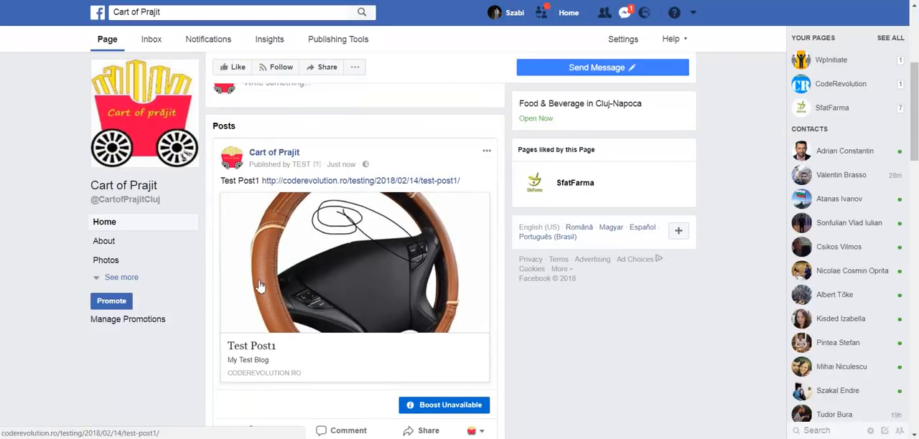
scroll(266, 273, down, 2)
scroll(260, 286, up, 1)
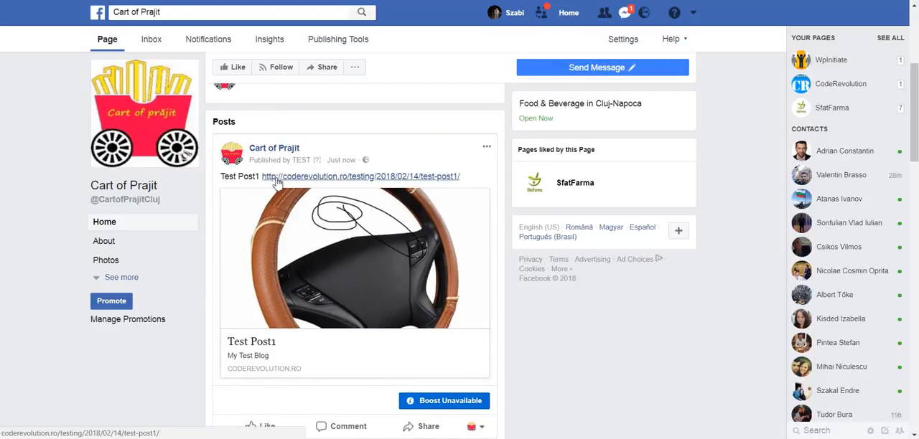
Switch back to the WordPress admin and open the FBomatic plugin's main settings
click(51, 0)
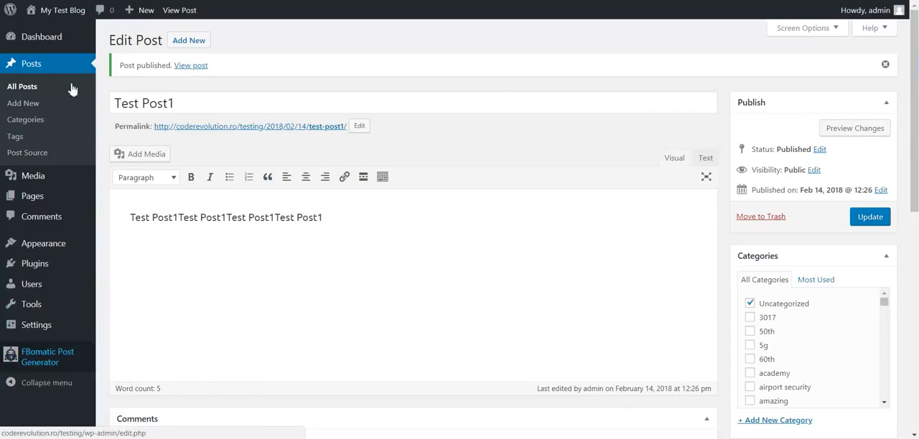
mouse_move(36, 353)
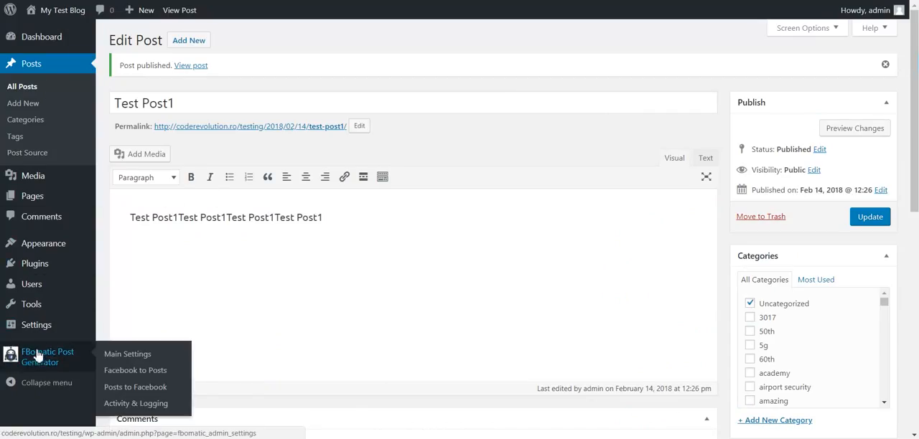
click(122, 356)
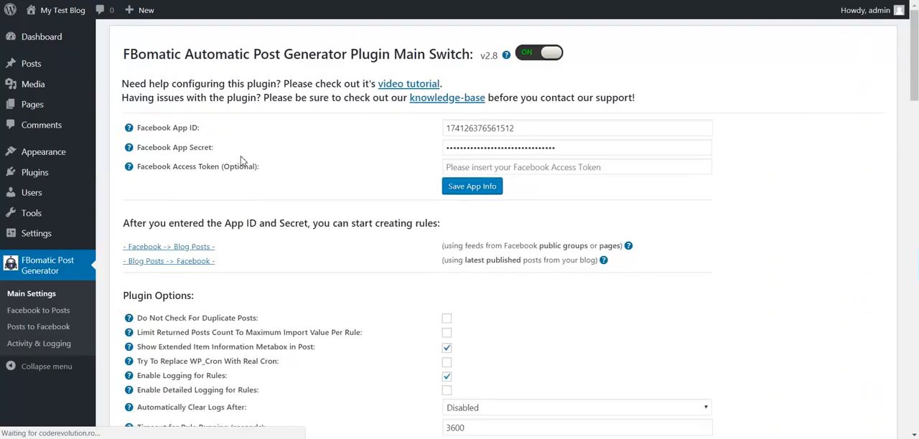
Review the duplicate post check option and read the help for limiting the returned posts count to the maximum import value per rule
scroll(256, 191, down, 5)
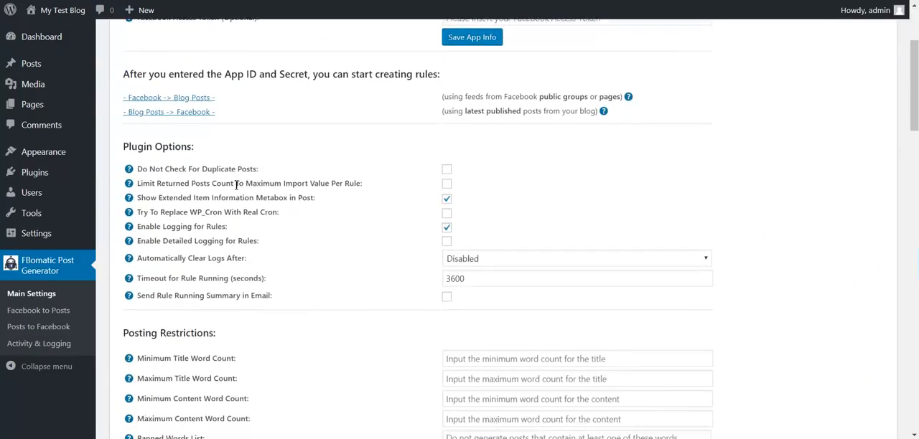
drag(146, 143, 255, 143)
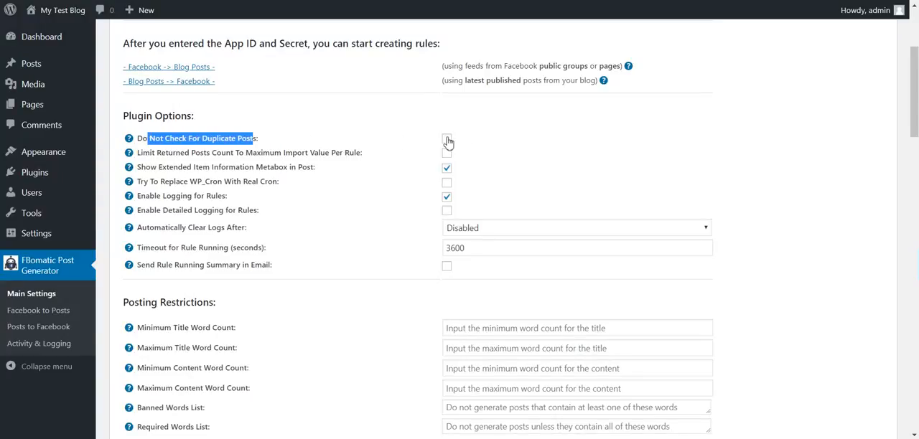
drag(156, 155, 362, 153)
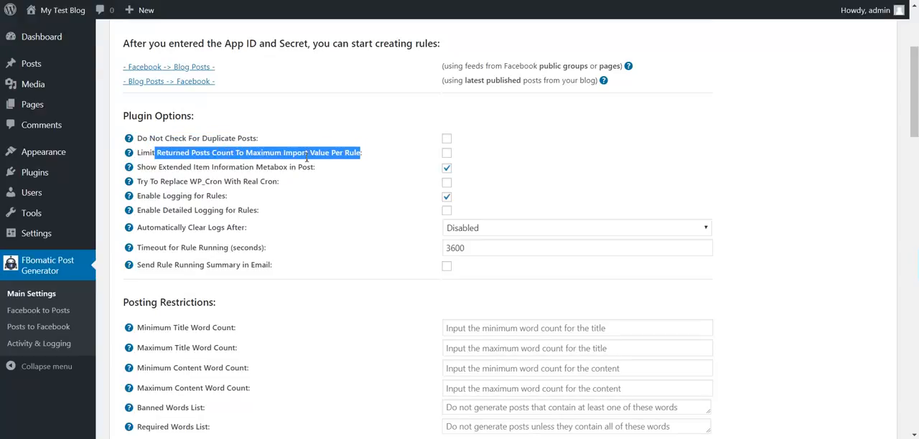
double_click(240, 154)
double_click(264, 154)
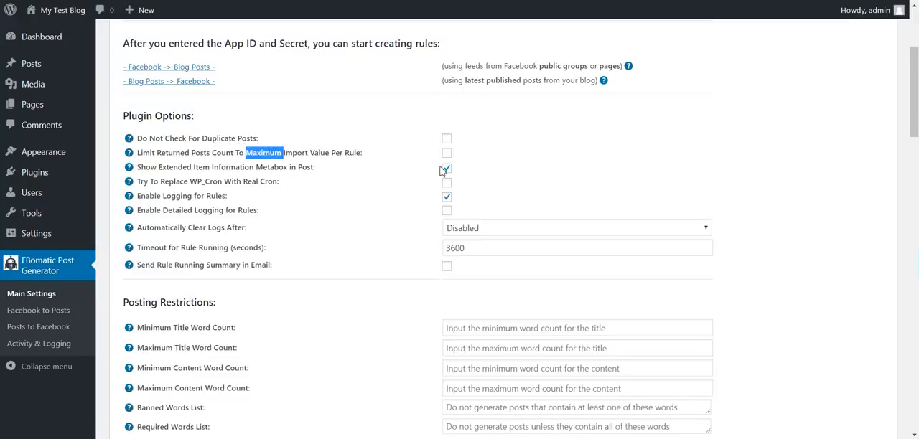
mouse_move(131, 154)
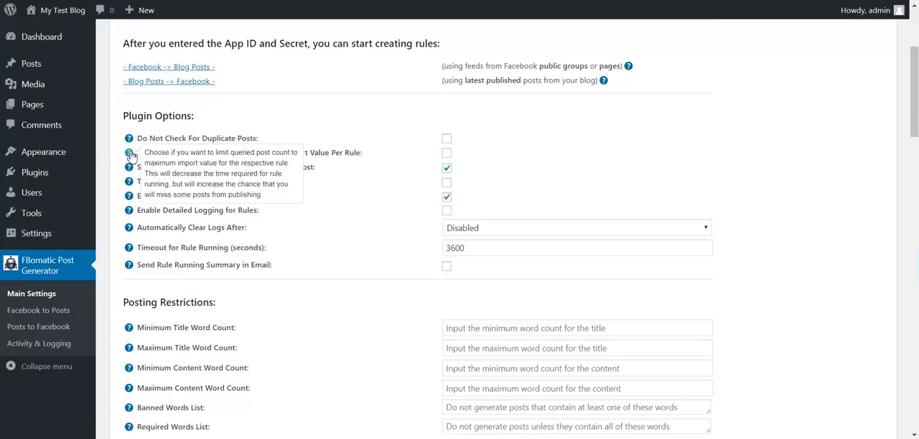
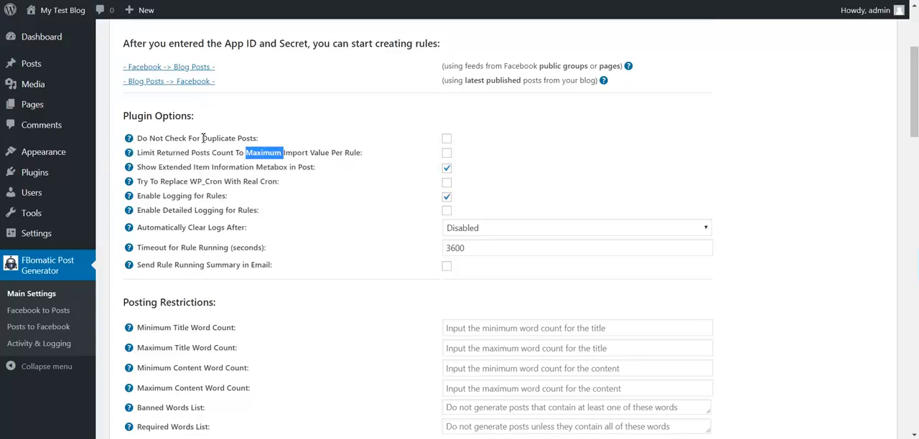
Review the option limiting returned posts per rule and the option showing the extended item information metabox in posts
drag(186, 152, 293, 156)
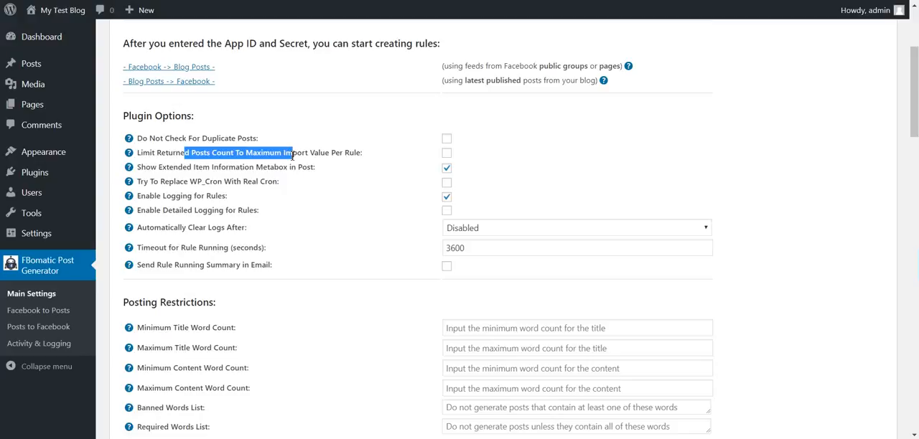
drag(165, 173, 267, 181)
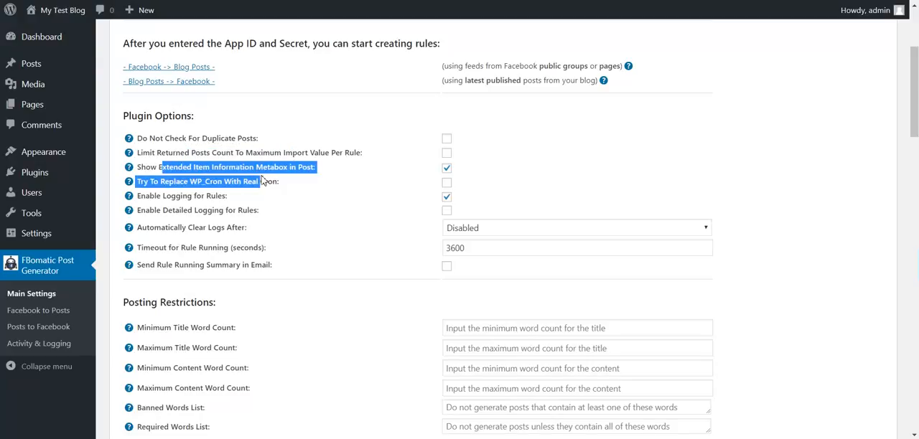
double_click(262, 167)
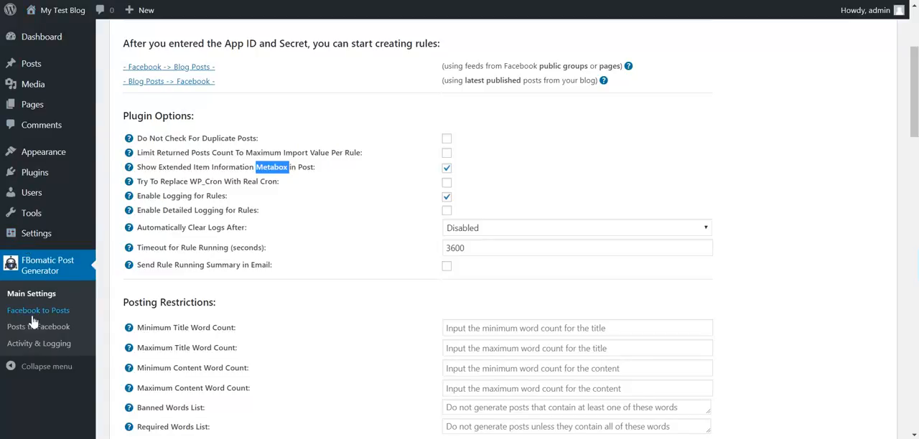
Open the blog's posts in a new tab, view the Facebook to Posts rules, and return to the plugin options in Main Settings
right_click(36, 63)
click(65, 69)
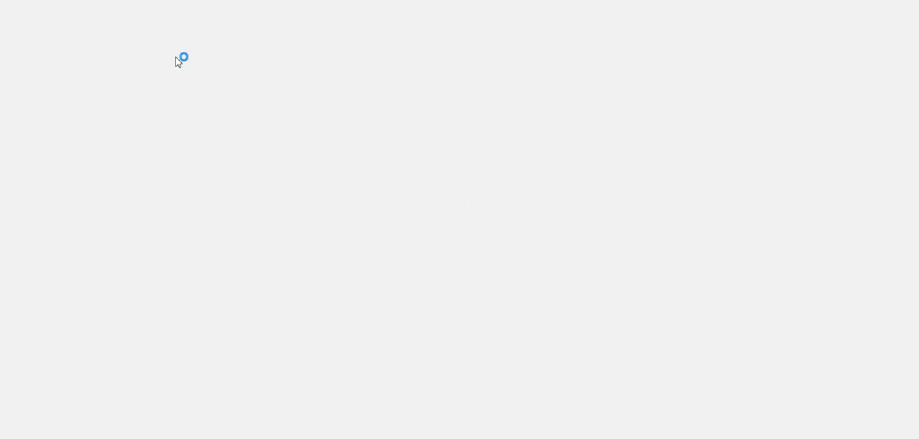
click(107, 1)
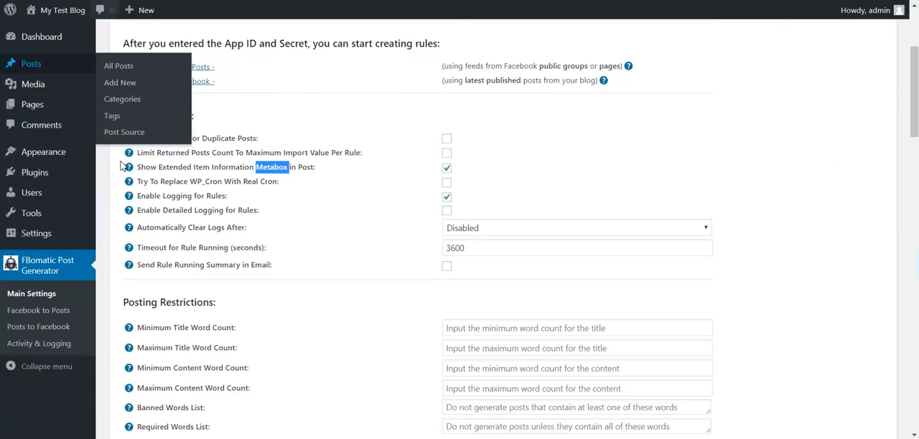
click(45, 310)
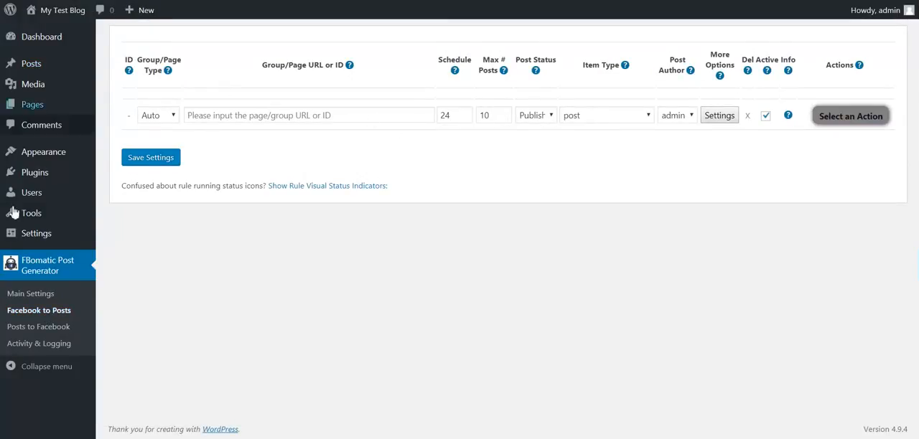
click(27, 292)
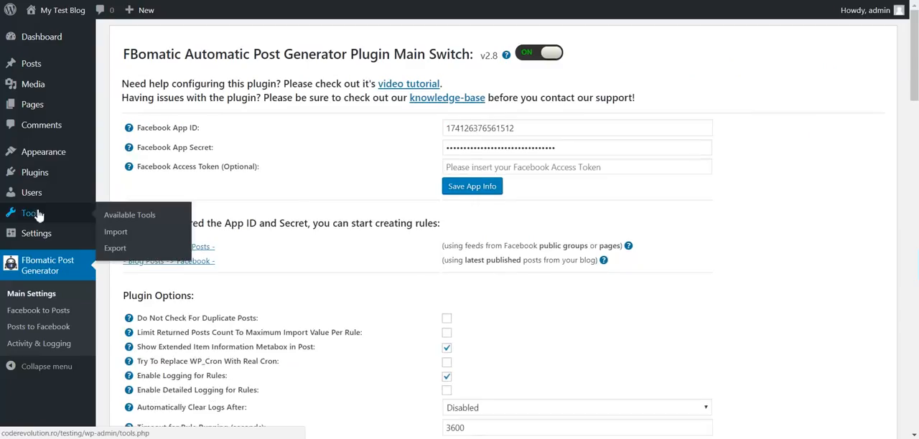
scroll(193, 237, down, 3)
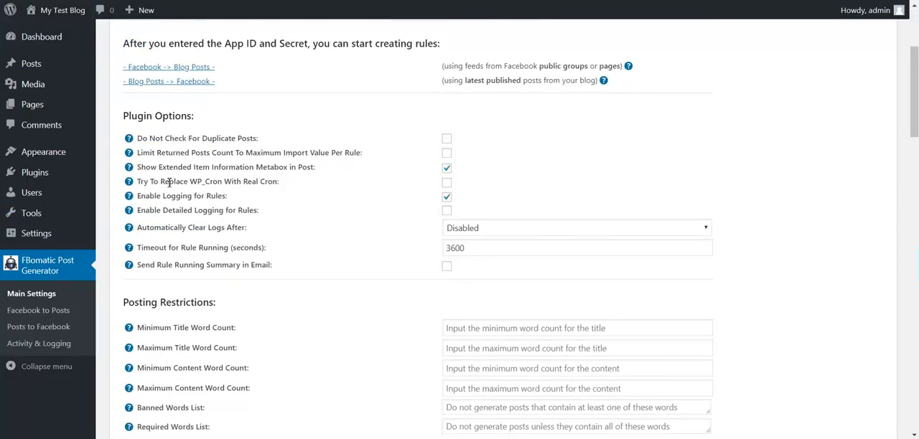
Review the plugin option that tries to replace WP_Cron with real cron
drag(163, 183, 209, 179)
click(239, 180)
double_click(239, 181)
click(254, 180)
double_click(270, 180)
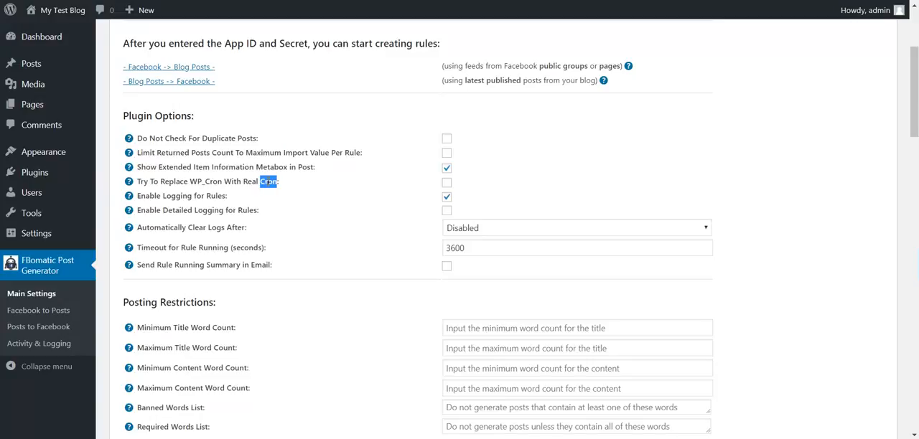
double_click(207, 181)
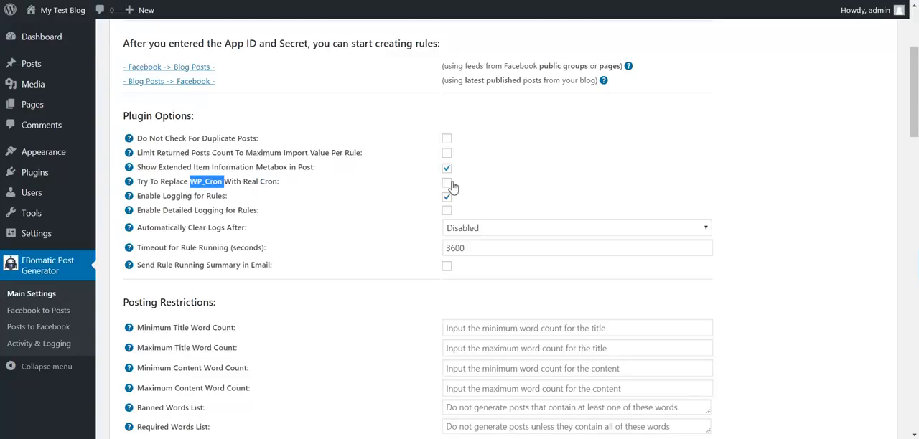
Review the rule logging and detailed logging options and check the automatic log clearing choices, keeping it set to Disabled
drag(150, 193, 234, 197)
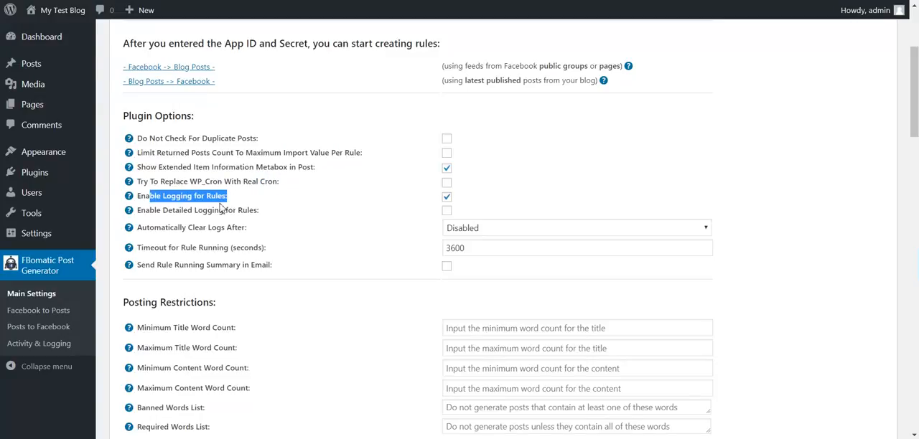
drag(163, 209, 252, 218)
drag(147, 228, 227, 230)
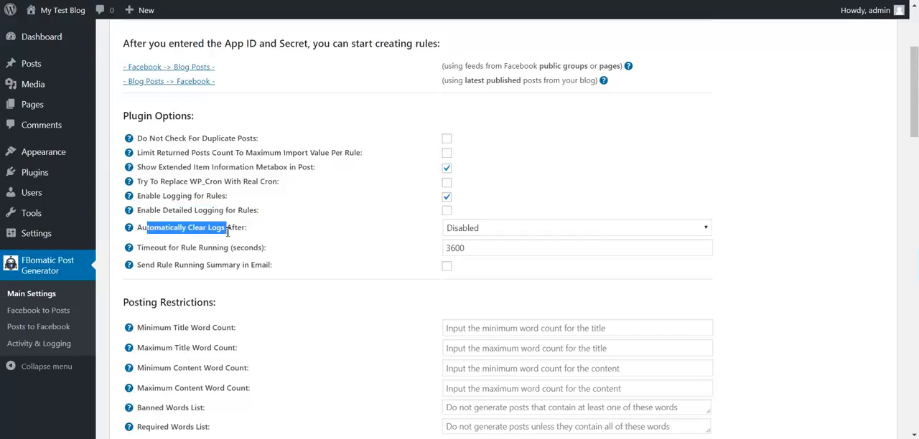
click(165, 229)
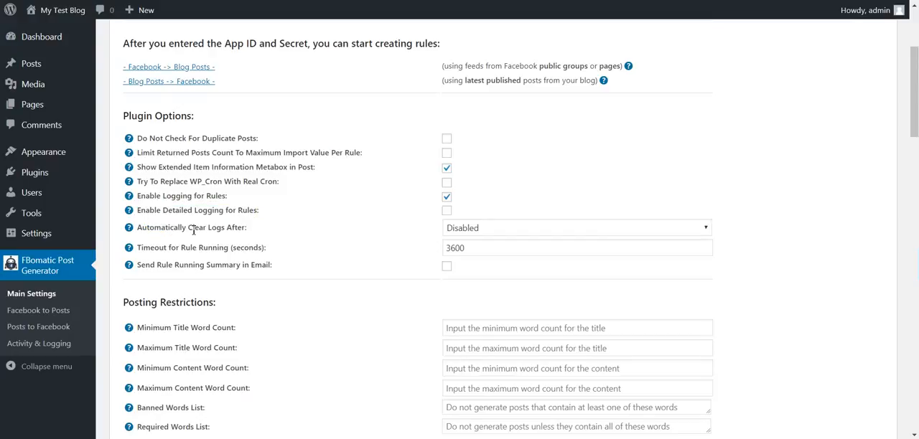
click(470, 229)
click(469, 233)
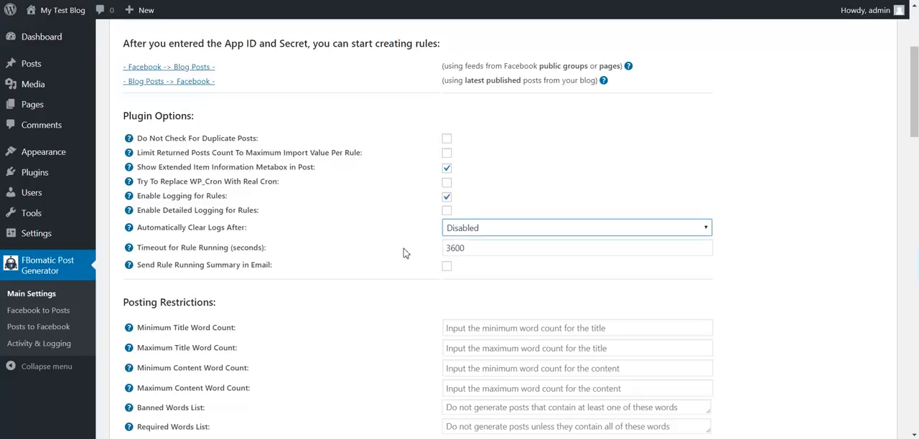
Review the rule running timeout setting and its value in seconds
scroll(287, 231, down, 3)
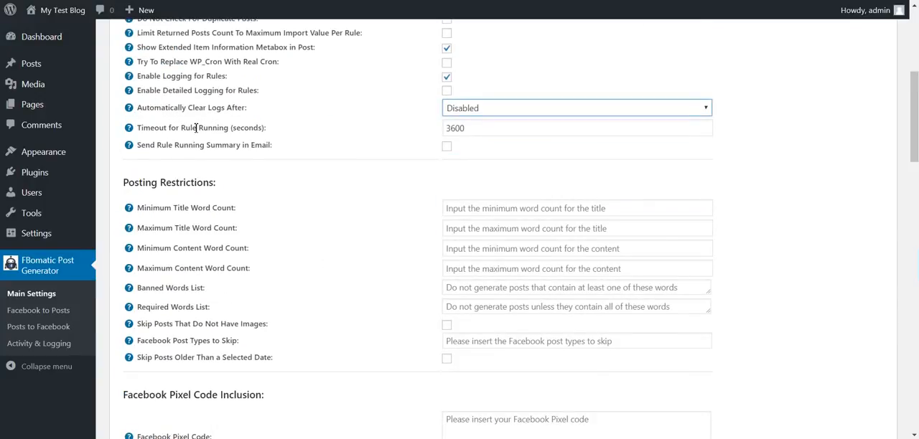
drag(165, 132, 213, 129)
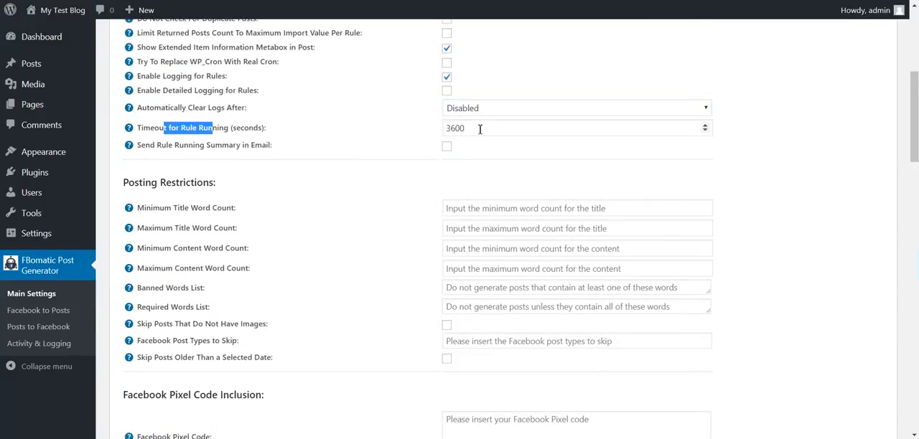
drag(480, 127, 451, 132)
click(449, 130)
double_click(457, 130)
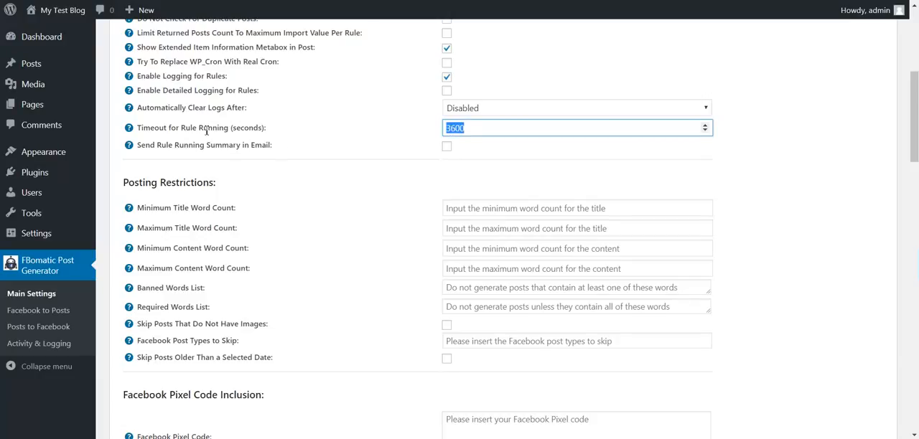
Turn on the rule running summary email to view its address field, and turn it off again
drag(157, 148, 270, 146)
click(446, 146)
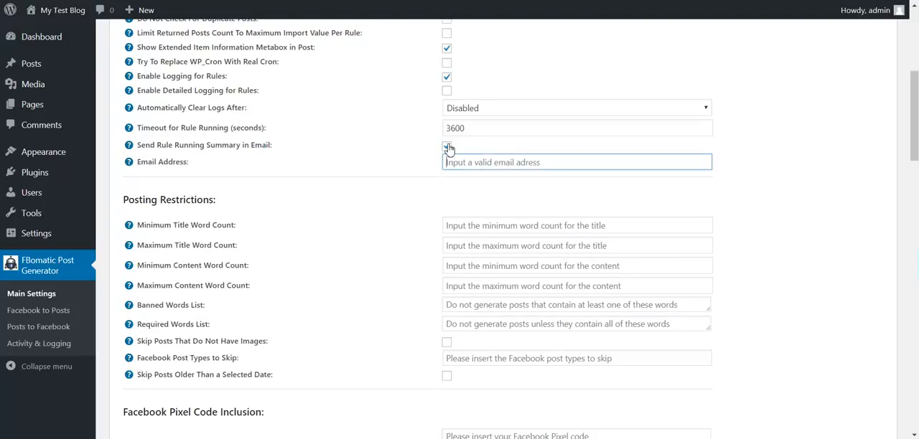
click(447, 147)
Review the minimum and maximum word count limits for titles and content under Posting Restrictions
scroll(188, 165, down, 2)
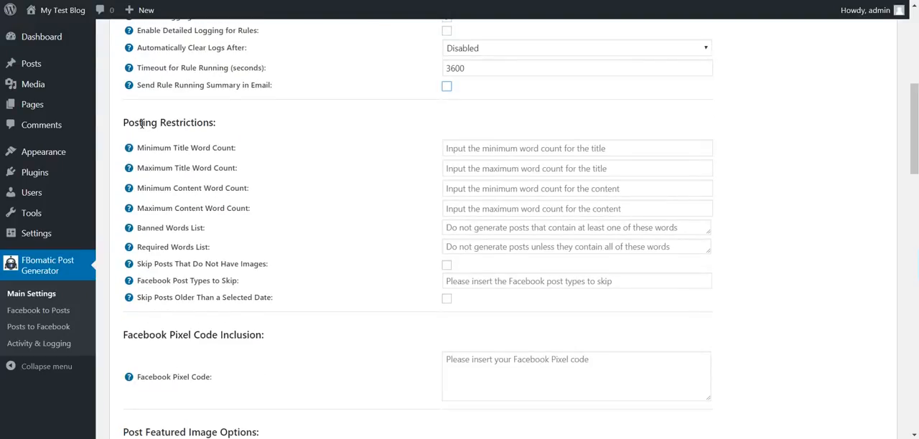
drag(140, 122, 212, 136)
drag(142, 146, 235, 149)
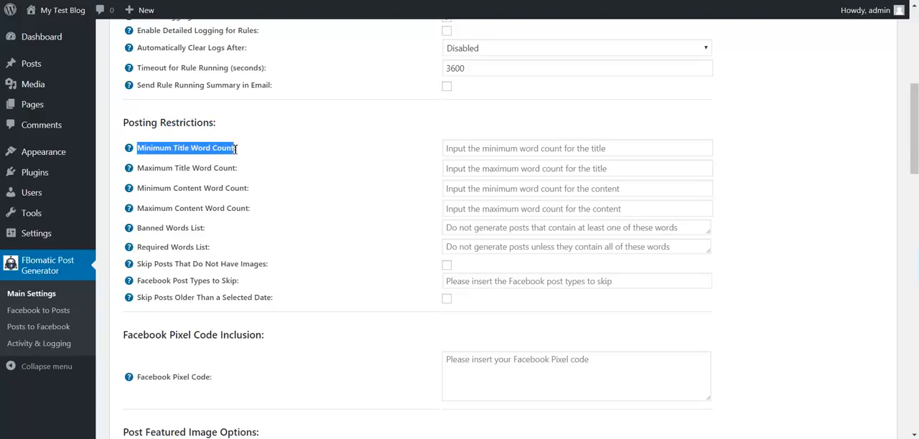
click(171, 150)
double_click(156, 168)
double_click(161, 189)
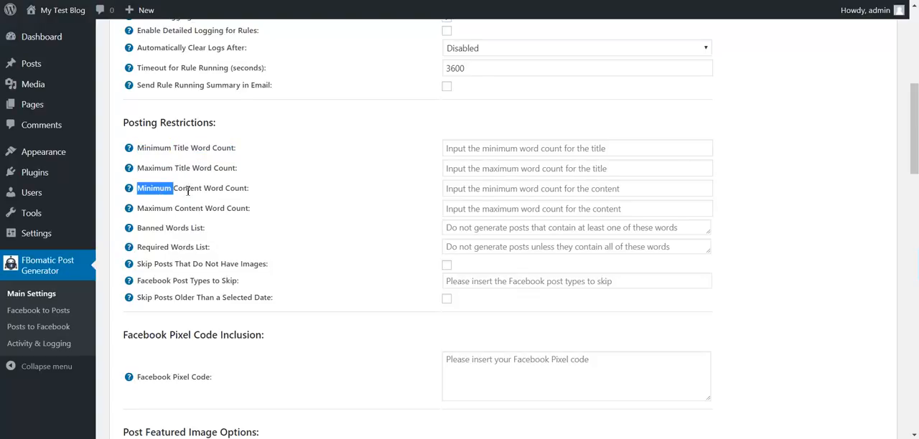
Review the banned and required words lists, the skipping of posts without images, and the Facebook post types to skip
drag(137, 227, 203, 228)
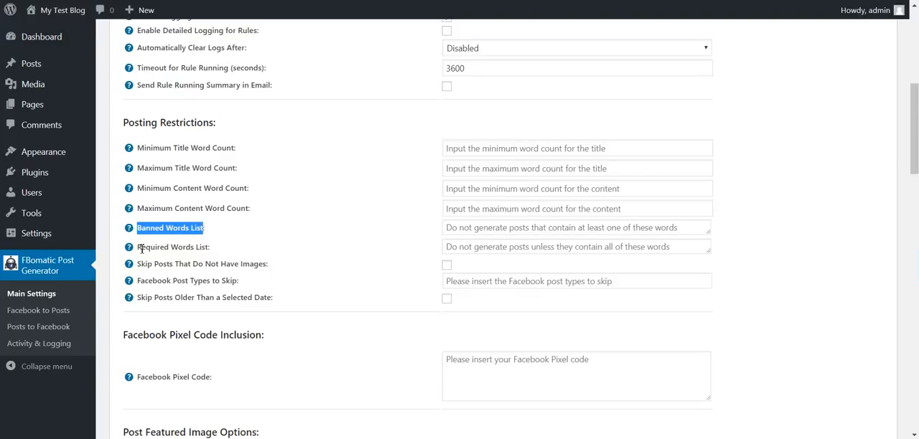
drag(141, 248, 199, 246)
drag(167, 268, 239, 270)
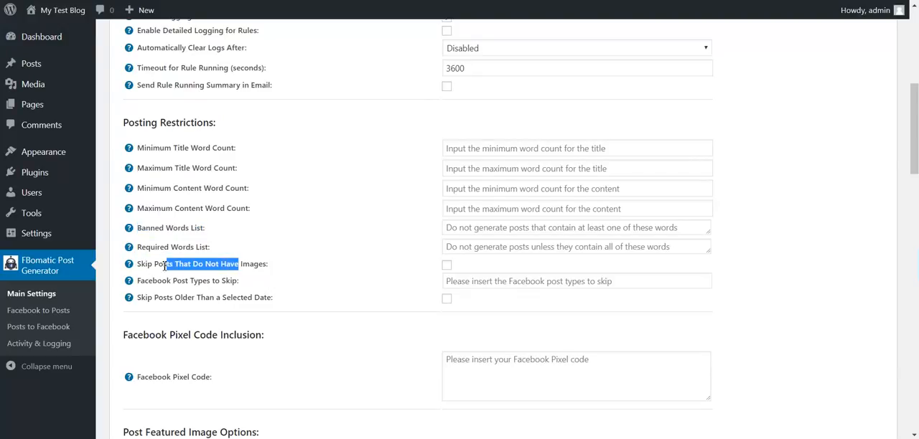
drag(146, 278, 210, 282)
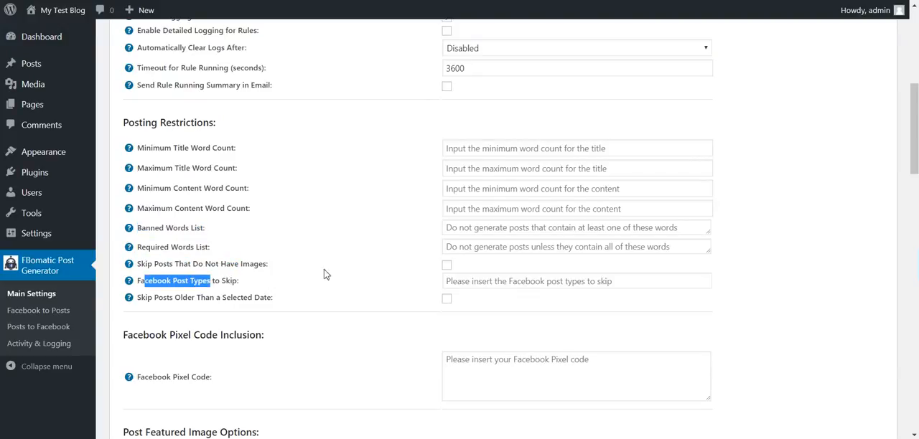
click(470, 281)
scroll(366, 291, down, 2)
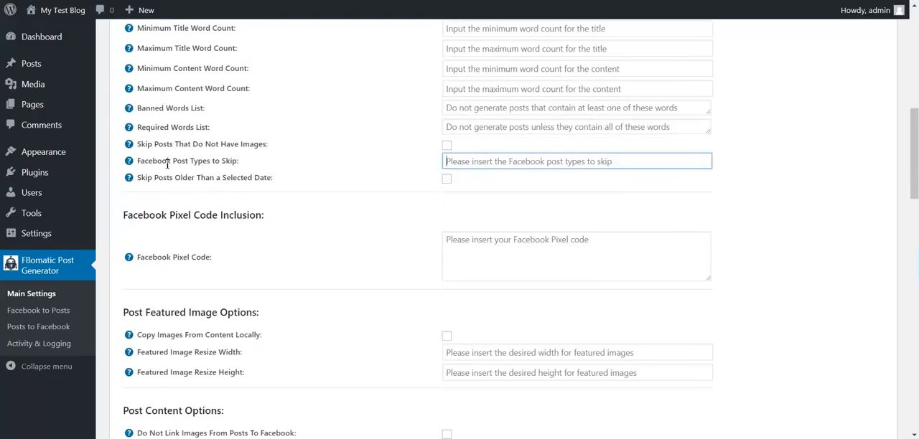
drag(141, 162, 231, 162)
Turn on skipping posts older than a selected date to view its date fields, and turn it off again
drag(154, 178, 267, 180)
click(447, 179)
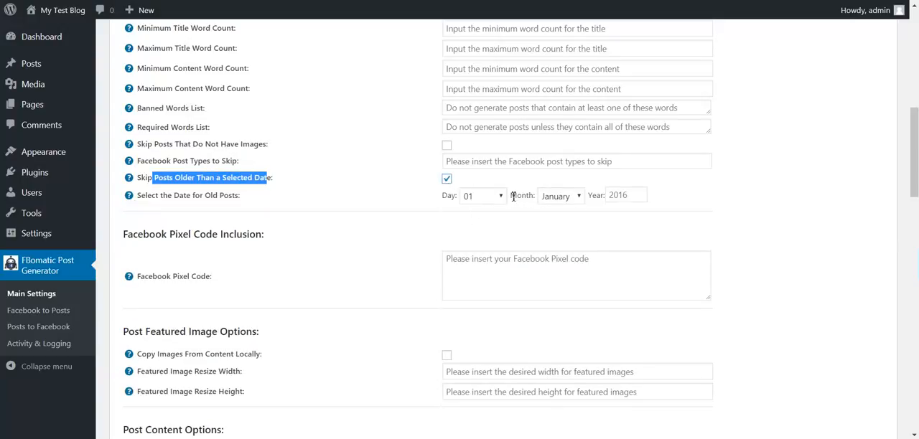
click(446, 179)
Review the Facebook Pixel Code setting and its empty code field
scroll(244, 190, down, 2)
drag(146, 137, 202, 138)
click(500, 138)
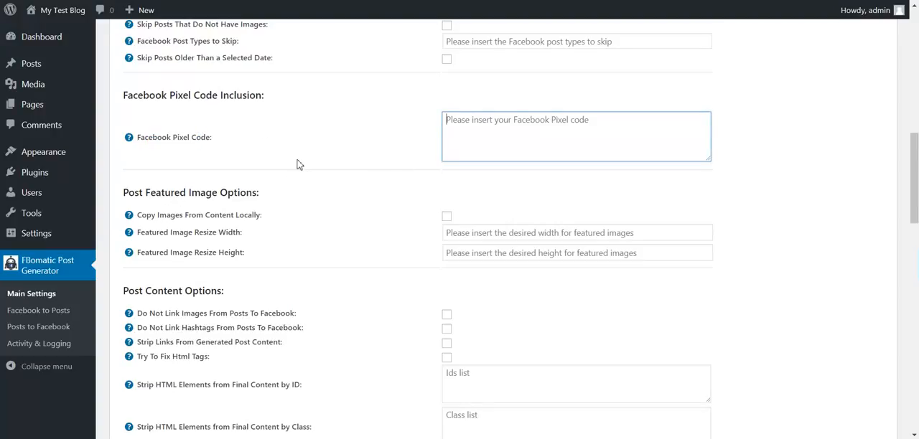
Review the featured image options for copying content images locally and resizing width and height
scroll(226, 168, down, 1)
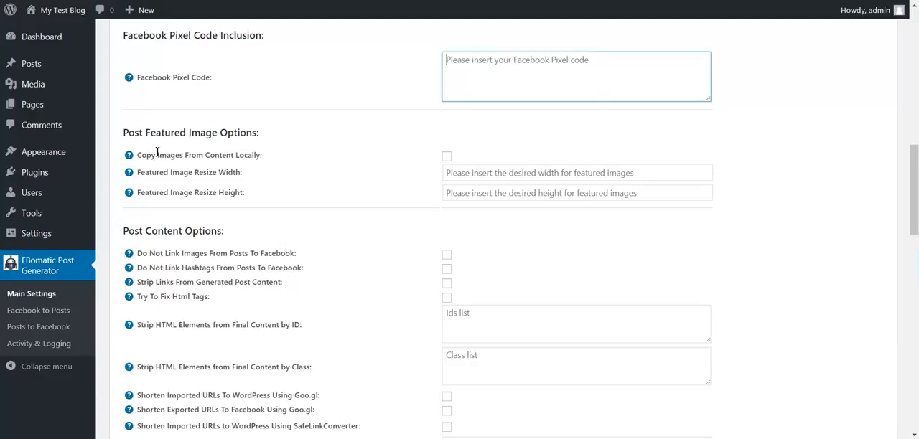
drag(157, 155, 250, 155)
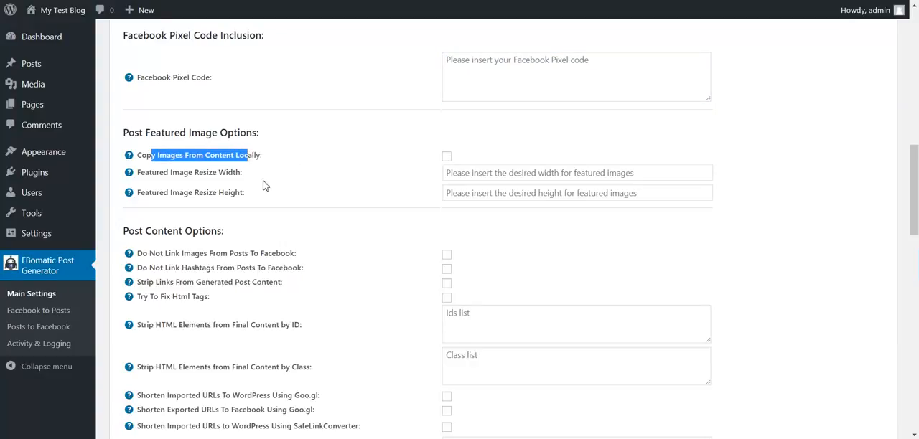
drag(151, 173, 216, 172)
drag(172, 192, 223, 192)
scroll(179, 201, down, 1)
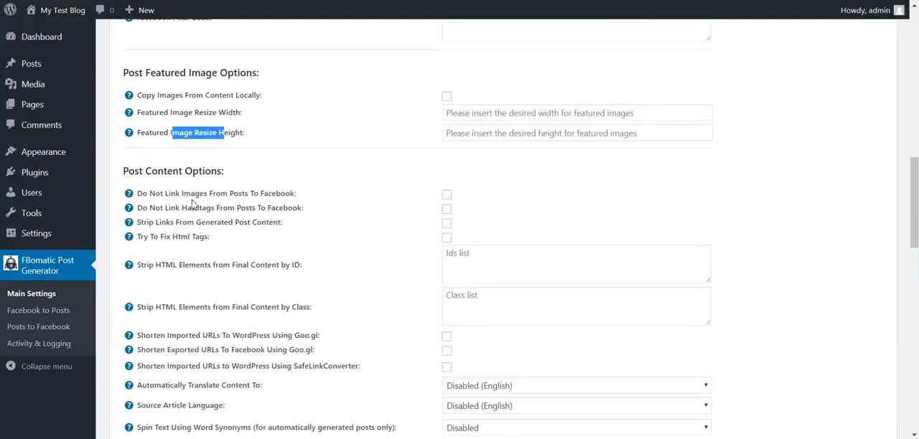
Review the post content options for not linking images or hashtags to Facebook and for stripping links from generated content
drag(149, 193, 283, 193)
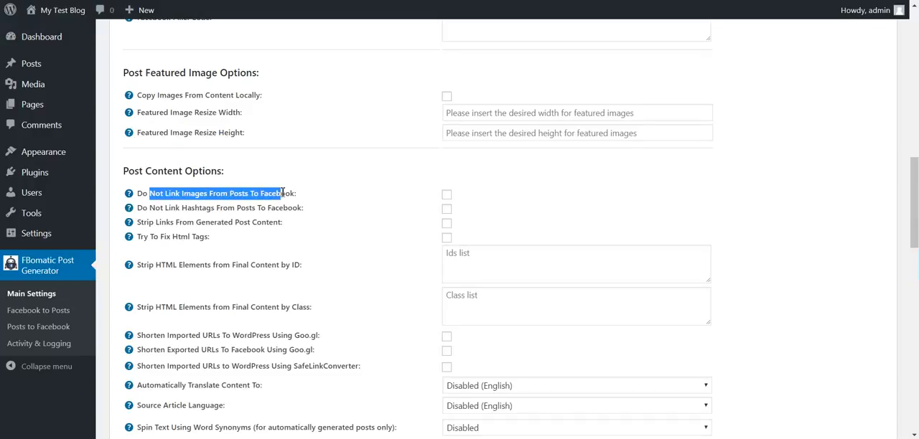
drag(152, 208, 242, 208)
drag(257, 208, 268, 208)
double_click(284, 209)
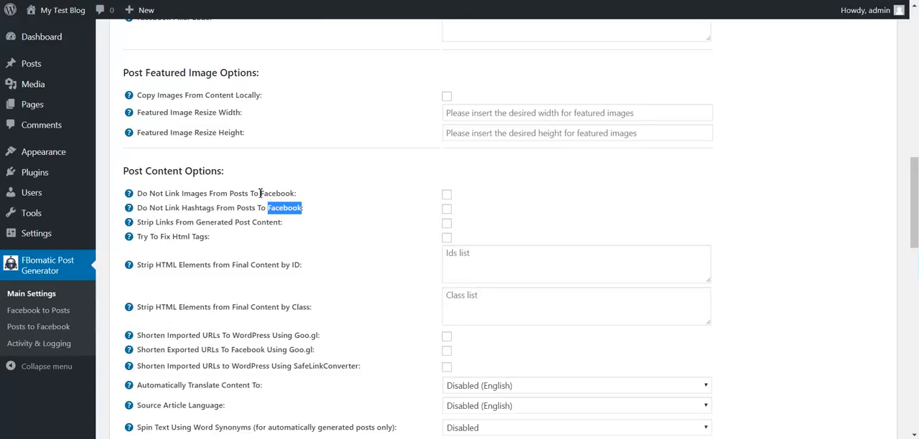
double_click(188, 209)
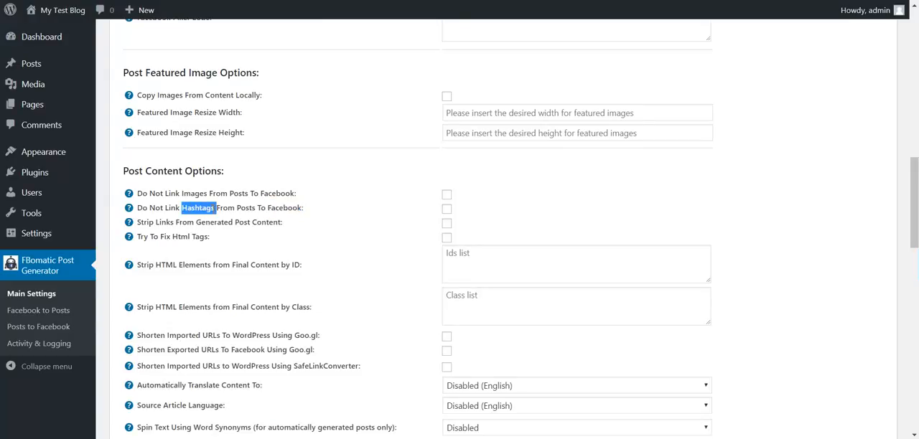
double_click(225, 209)
click(237, 208)
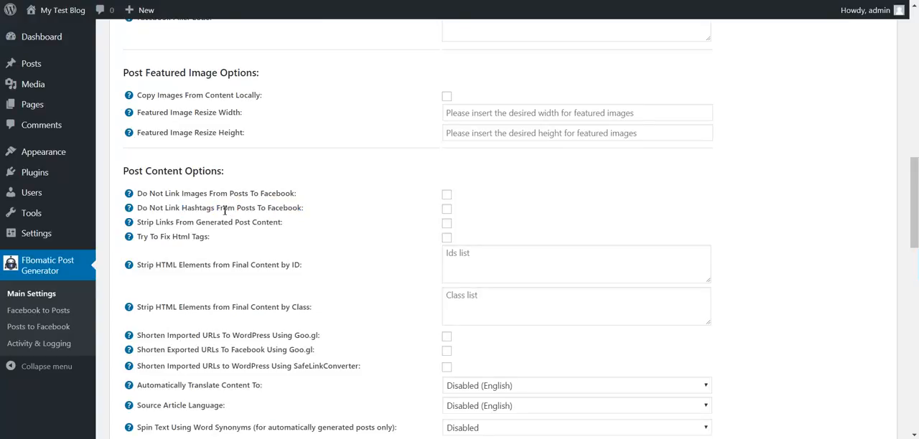
drag(156, 225, 272, 226)
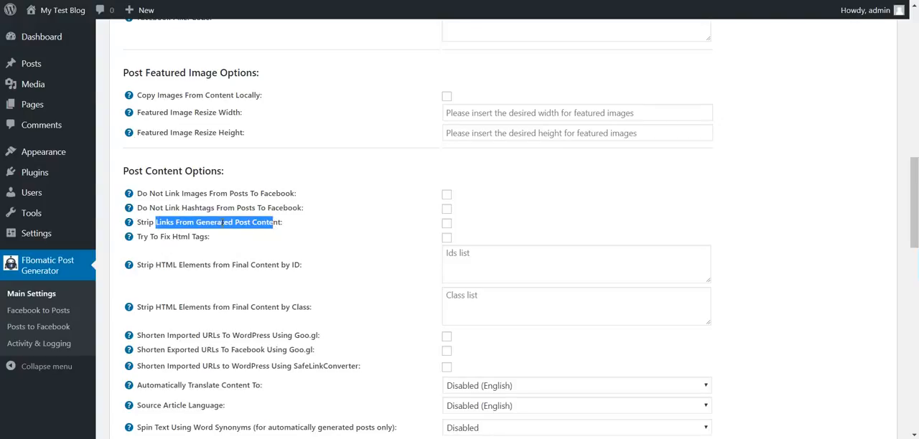
Review the post content option for trying to fix HTML tags
scroll(222, 223, down, 1)
drag(151, 178, 206, 179)
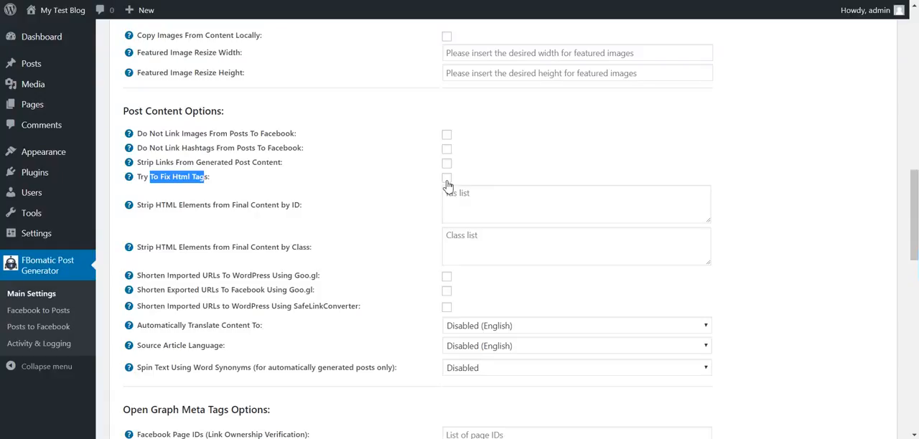
double_click(166, 177)
double_click(195, 176)
double_click(175, 177)
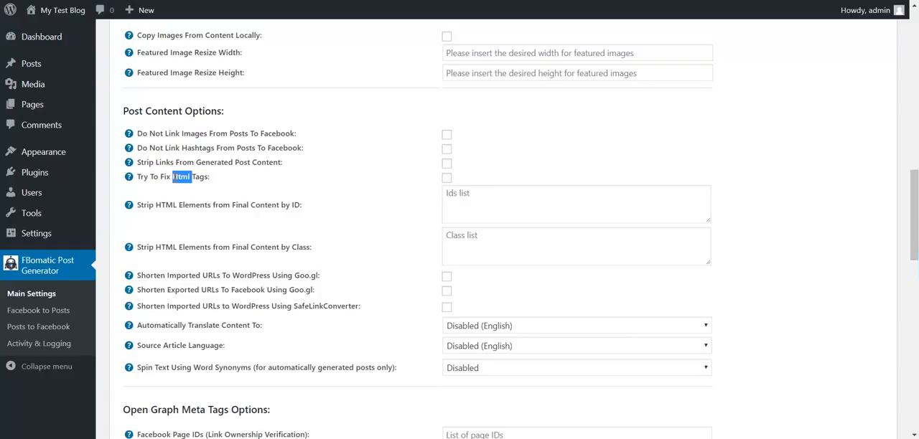
Review the options for stripping HTML elements from the final content by ID and by class
click(162, 209)
scroll(161, 209, down, 1)
double_click(160, 145)
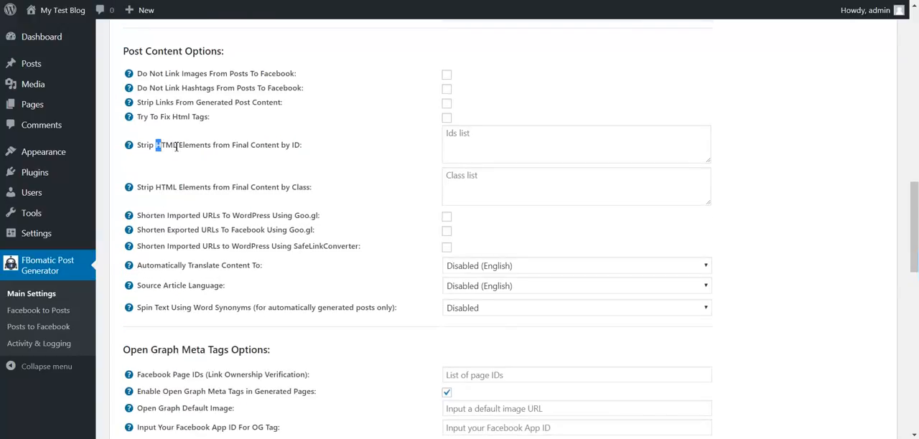
double_click(295, 146)
double_click(299, 188)
Review the Goo.gl options for shortening URLs imported to WordPress and URLs exported to Facebook
drag(177, 216, 209, 220)
click(231, 221)
double_click(252, 217)
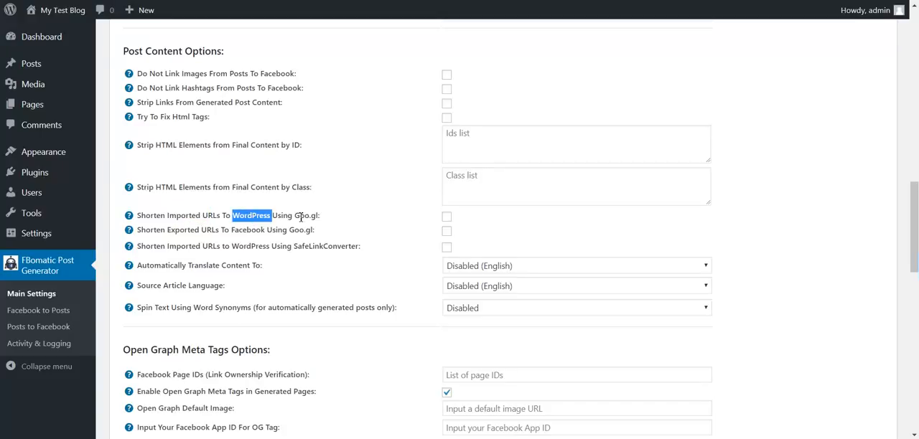
drag(295, 216, 321, 216)
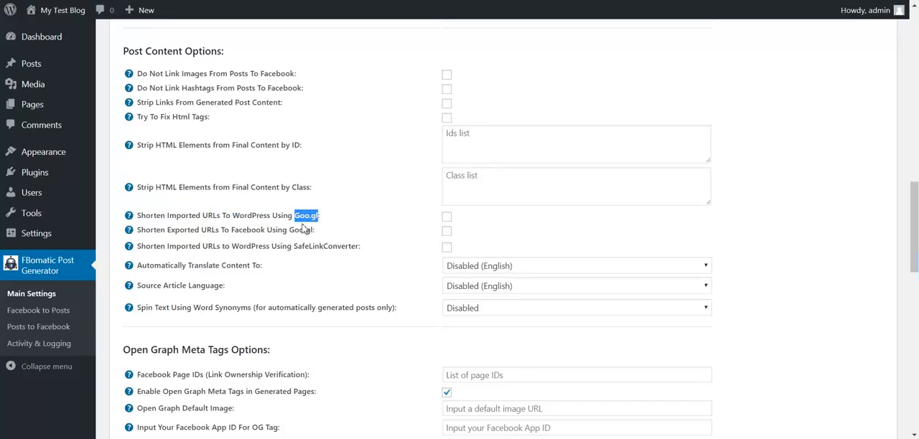
drag(167, 231, 202, 231)
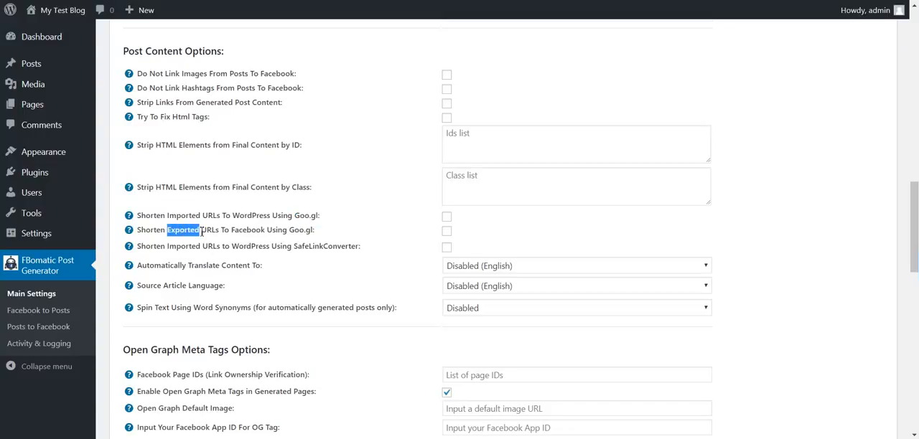
double_click(239, 230)
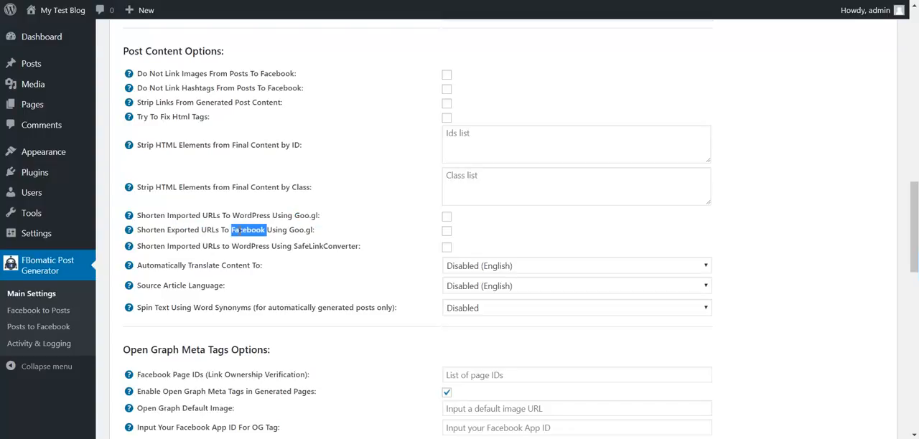
Turn on the Goo.gl URL shortening options to view the API key field, and turn them off again
click(447, 230)
click(447, 231)
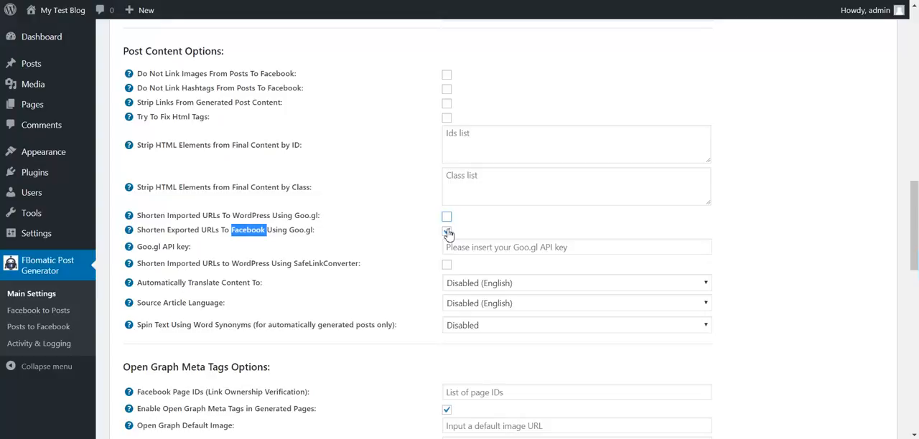
click(447, 232)
click(447, 231)
click(447, 218)
click(446, 217)
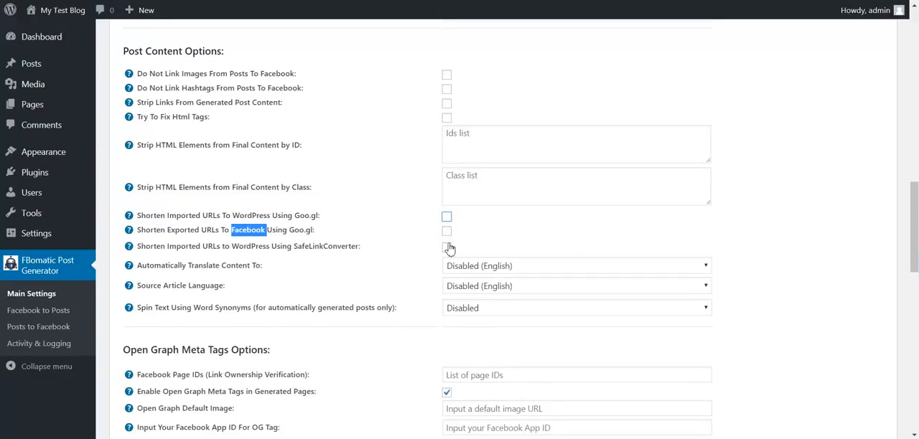
Review the SafeLinkConverter URL shortening option and the languages offered for automatically translating content
drag(185, 246, 324, 246)
double_click(327, 246)
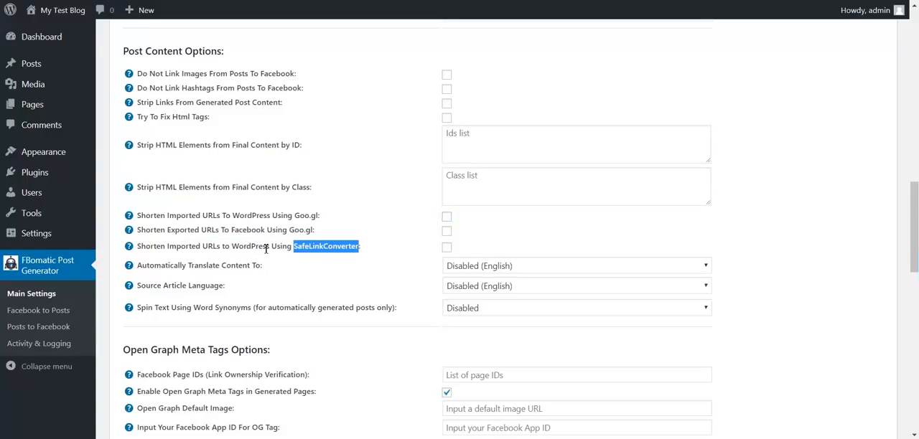
scroll(232, 257, down, 1)
drag(166, 207, 247, 206)
click(459, 208)
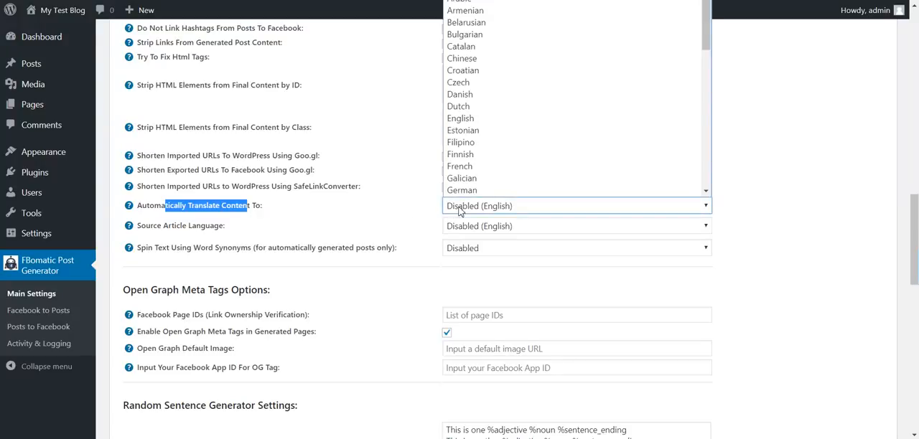
click(460, 210)
click(189, 207)
drag(190, 206, 248, 209)
Review the languages offered for the source article language without choosing one
drag(153, 229, 211, 229)
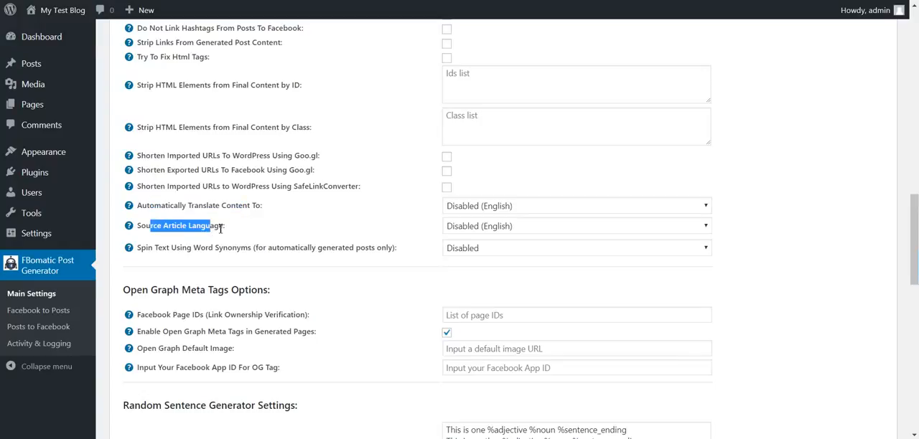
click(453, 226)
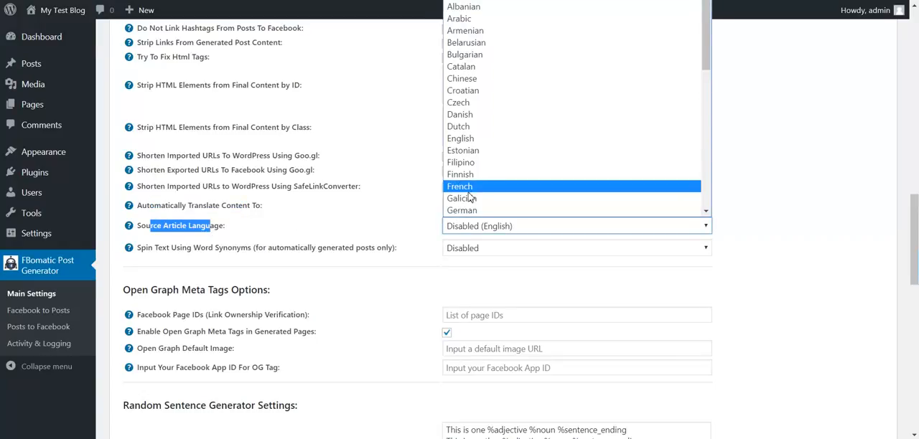
click(396, 239)
Set word-synonym text spinning to The Best Spinner to view its account link and credential fields
drag(154, 249, 210, 249)
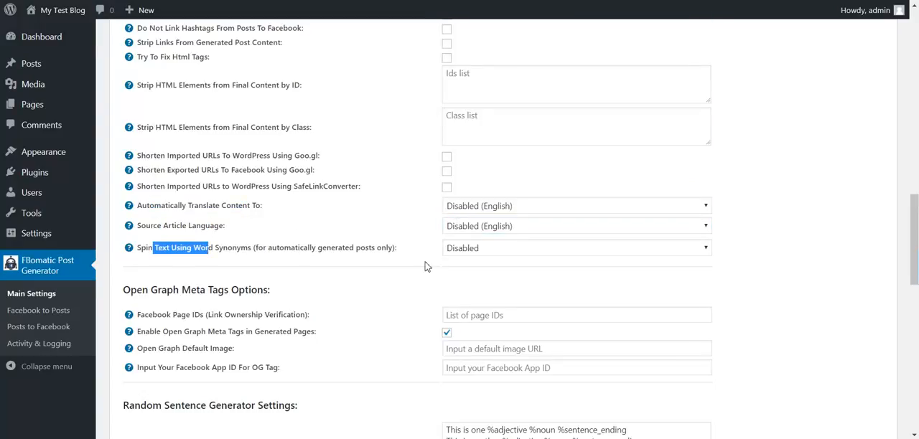
click(465, 249)
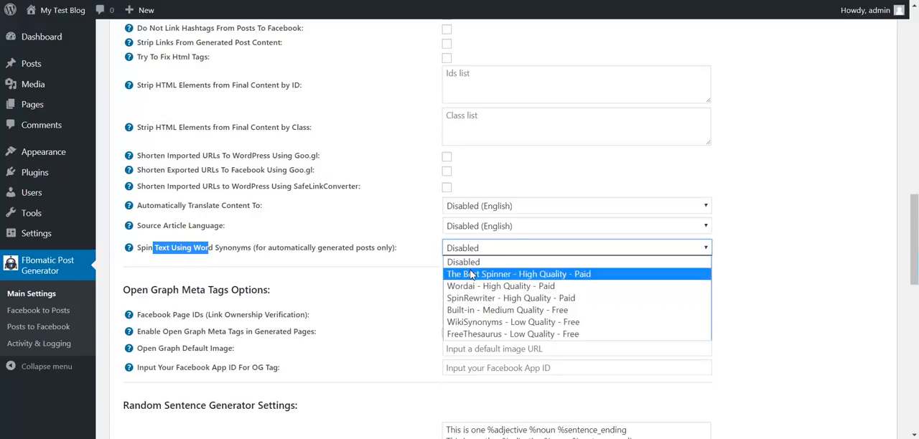
click(468, 278)
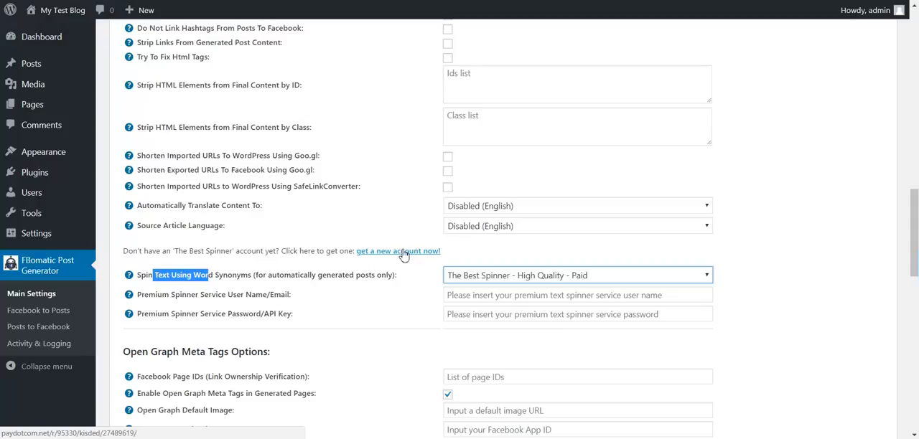
click(463, 280)
click(466, 279)
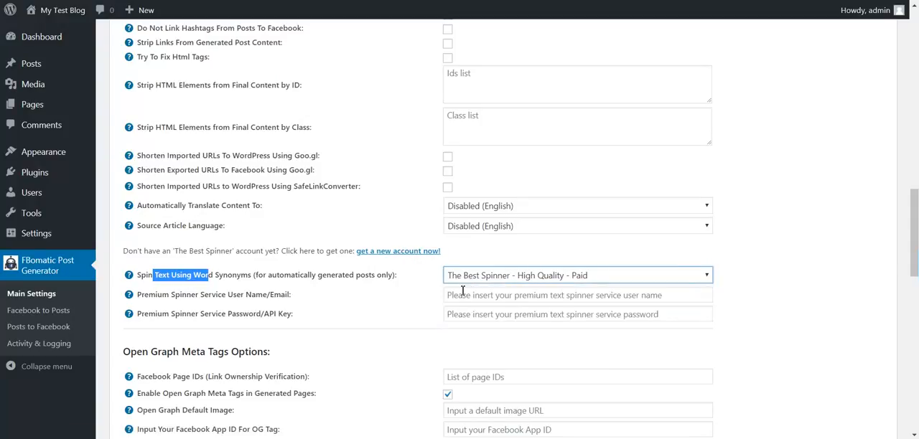
Try the other paid text spinning services, Wordai and SpinRewriter
click(470, 277)
click(471, 314)
click(479, 278)
click(479, 325)
Try the free Built-in, WikiSynonyms and FreeThesaurus text spinners, and set text spinning back to Disabled
click(480, 280)
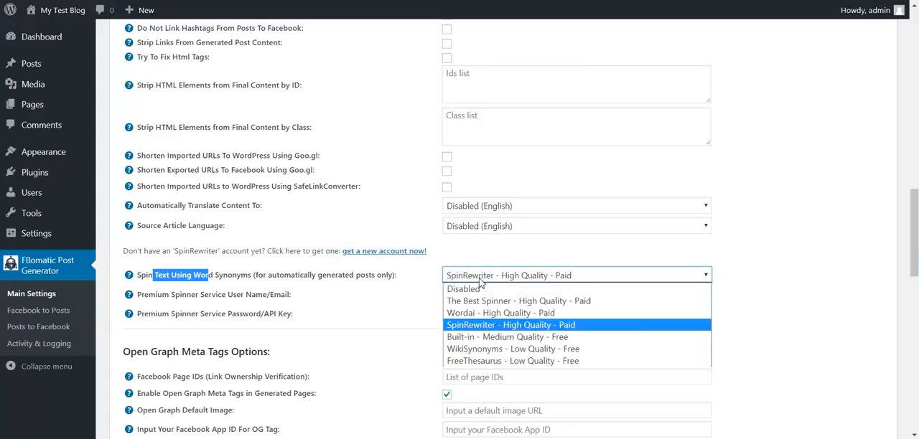
click(473, 338)
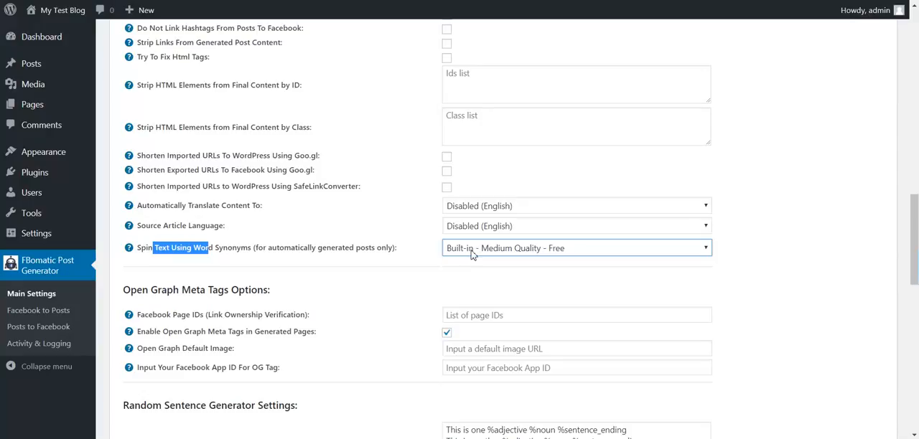
click(479, 247)
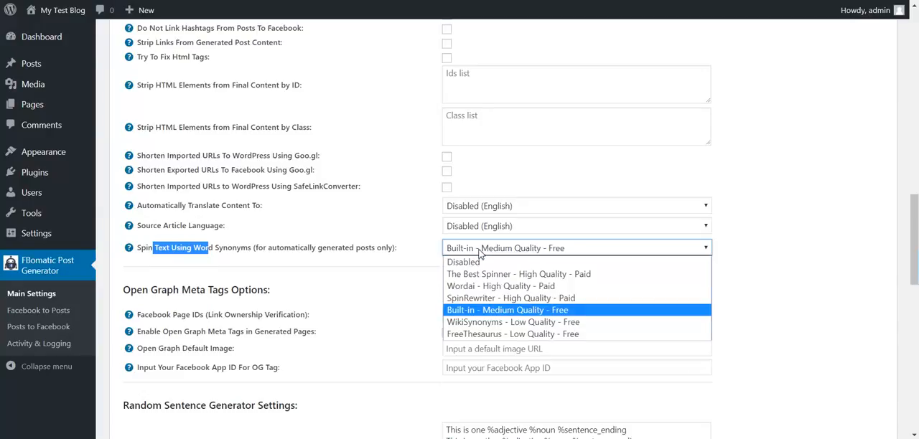
click(467, 325)
click(463, 251)
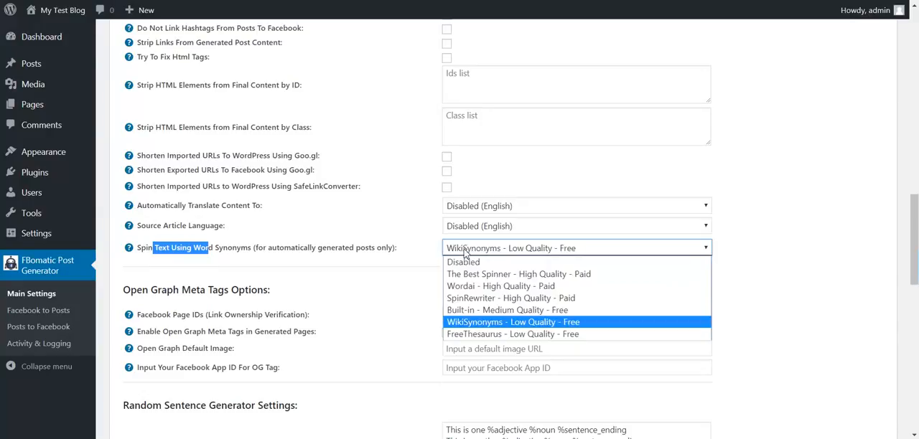
click(468, 336)
click(470, 253)
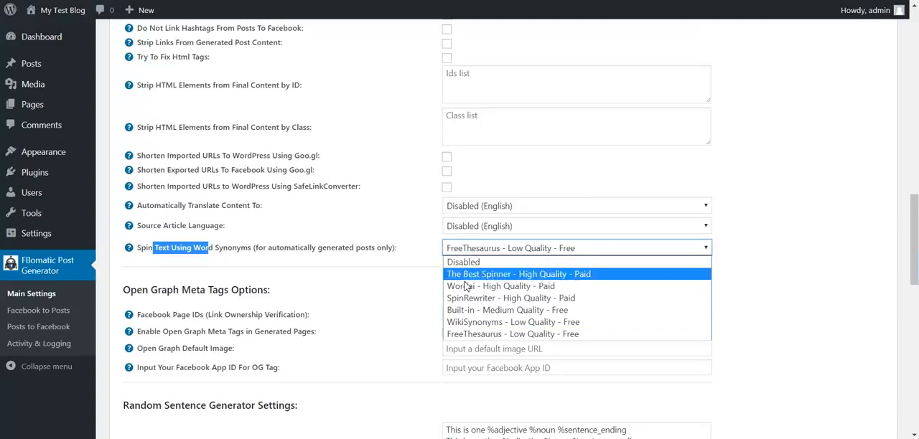
click(466, 262)
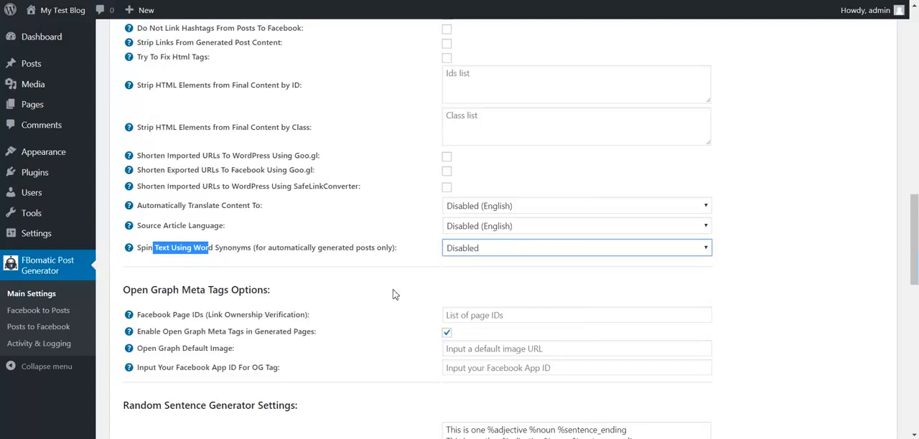
Review the Open Graph settings for Facebook page IDs used in link ownership verification and for enabling meta tags in generated pages
scroll(396, 273, down, 2)
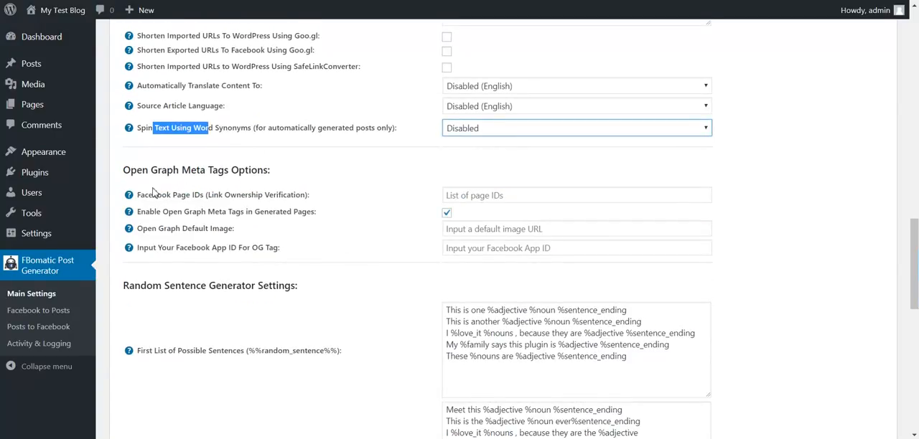
drag(179, 172, 271, 174)
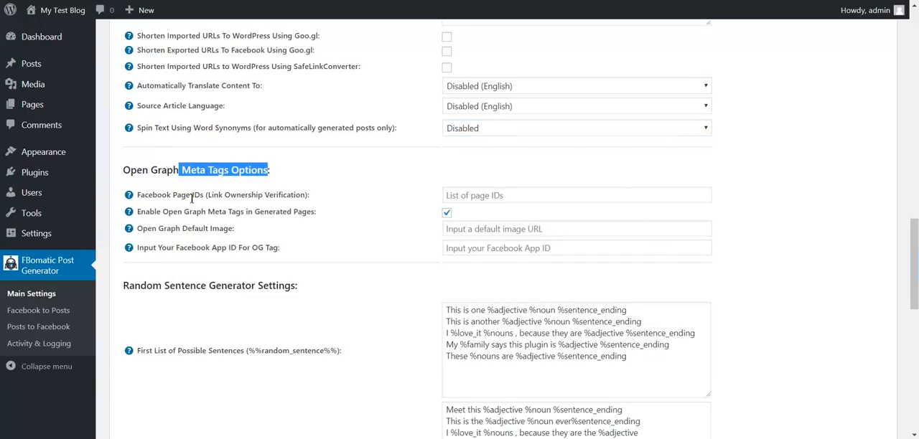
click(470, 200)
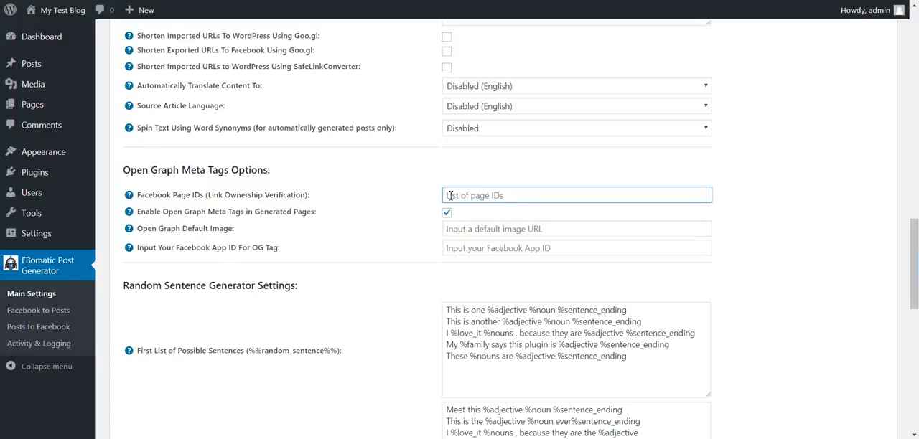
drag(211, 195, 304, 200)
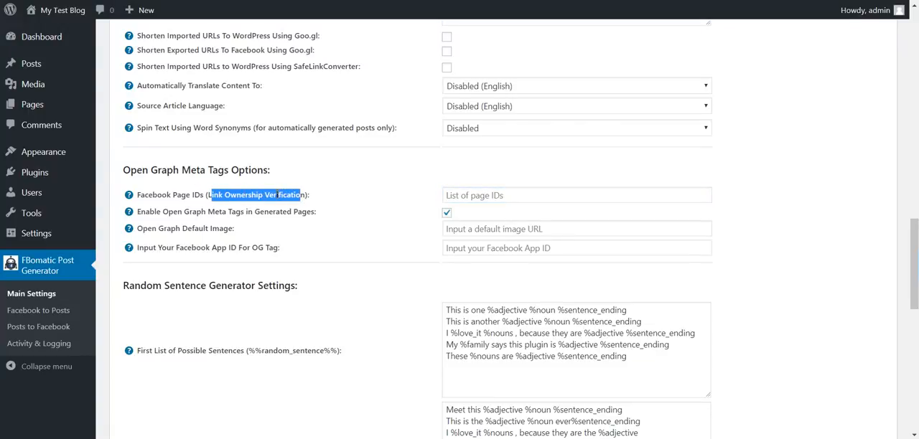
drag(181, 211, 217, 209)
click(239, 210)
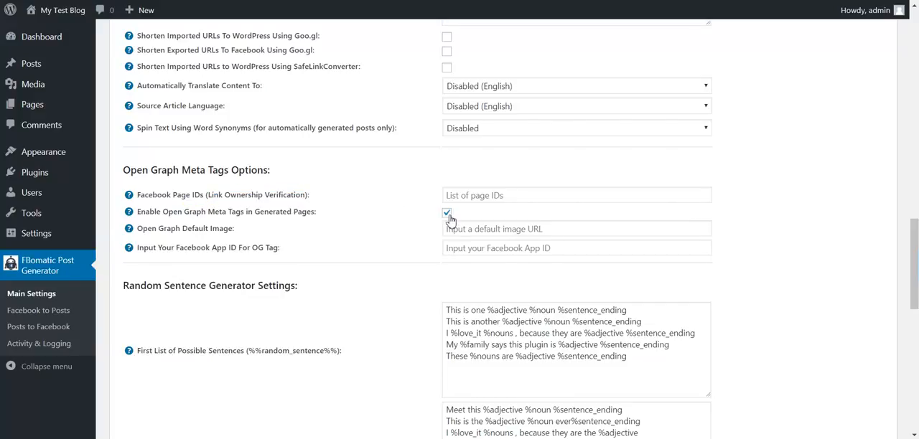
Review the Open Graph default image setting and the Facebook App ID setting for the OG tag
drag(148, 230, 232, 229)
double_click(231, 229)
drag(144, 249, 275, 251)
scroll(244, 254, down, 1)
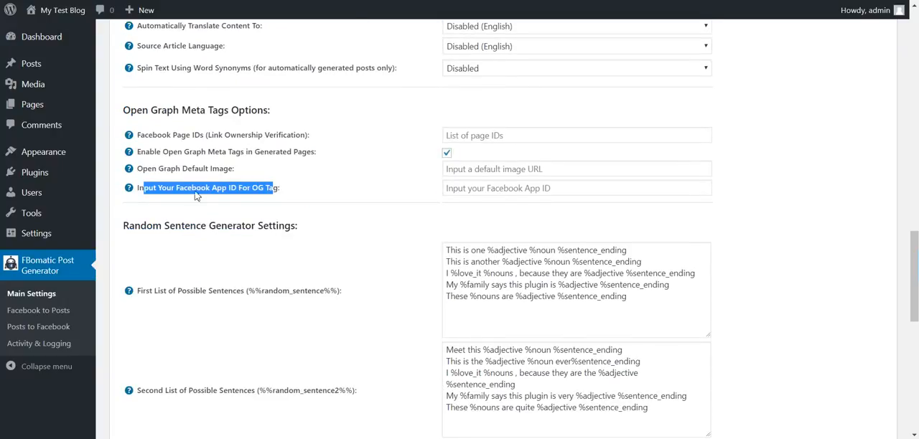
double_click(222, 190)
double_click(244, 189)
click(278, 188)
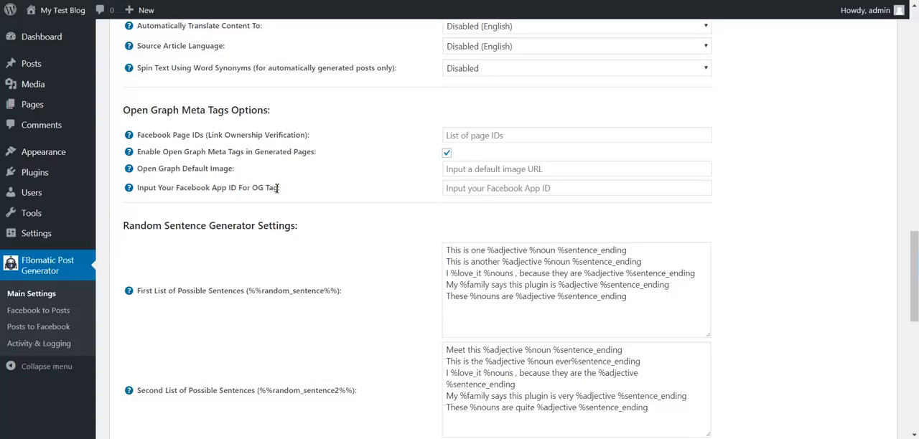
Review the random sentence generator's lists of possible sentences and its list of possible variables
scroll(267, 215, down, 2)
drag(129, 109, 298, 112)
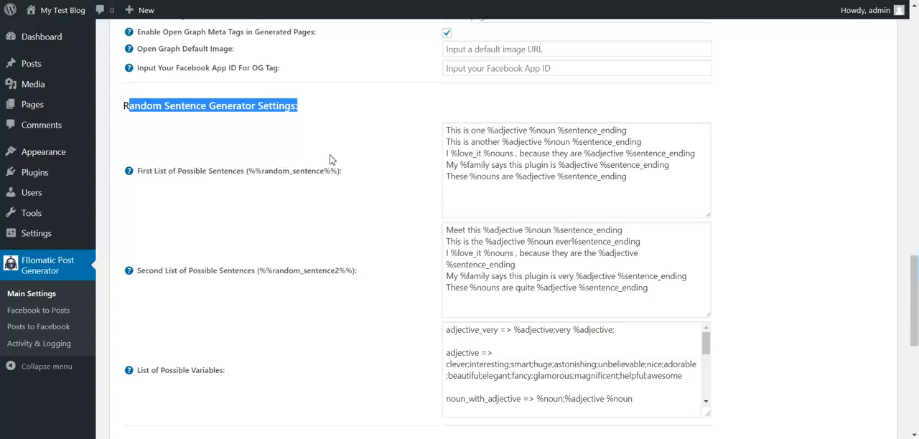
click(460, 144)
drag(455, 153, 494, 154)
double_click(502, 153)
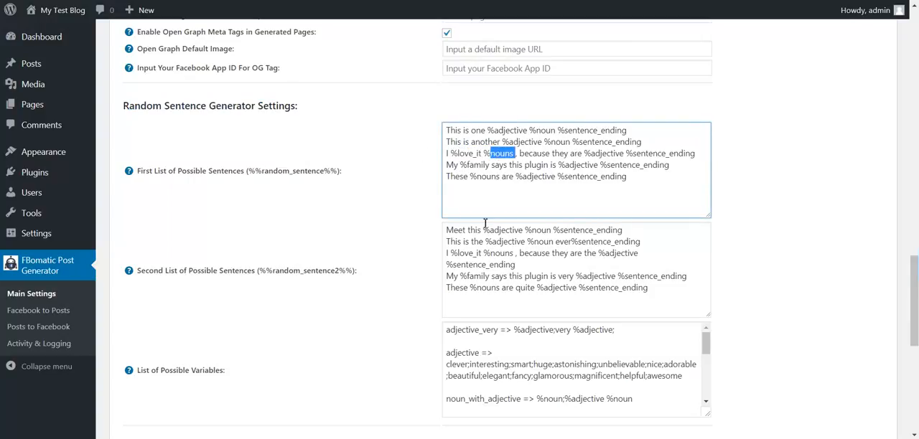
drag(449, 353, 506, 367)
scroll(495, 370, down, 3)
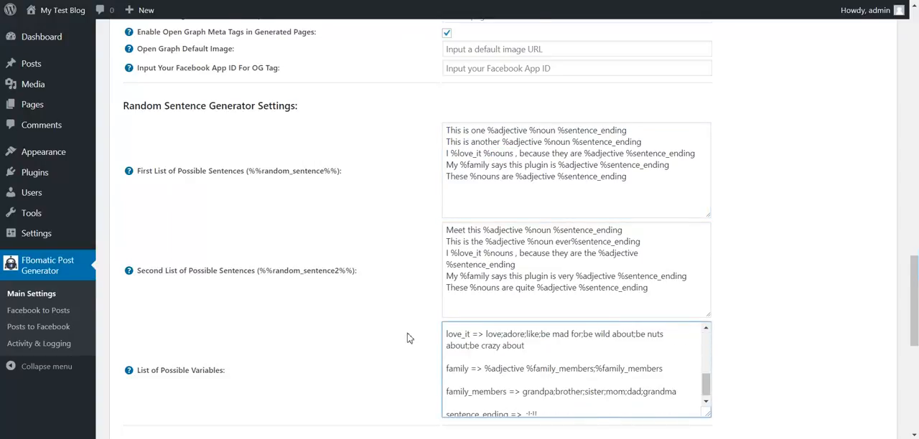
scroll(406, 337, down, 5)
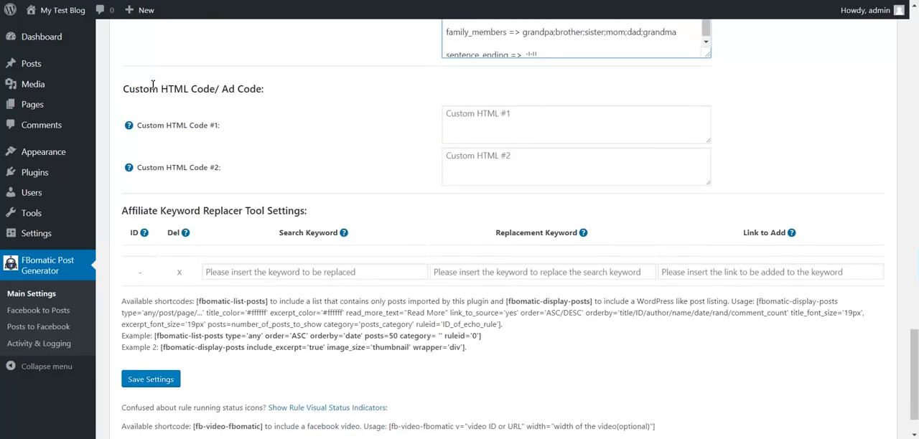
Review the two custom HTML/ad code fields and their %%custom_html%% and %%custom_html2%% variables
drag(137, 128, 221, 128)
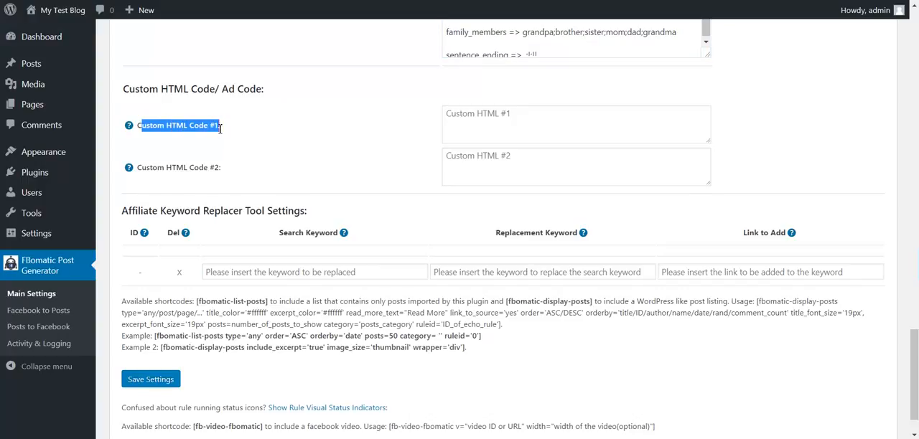
click(532, 130)
click(500, 172)
click(532, 118)
mouse_move(137, 131)
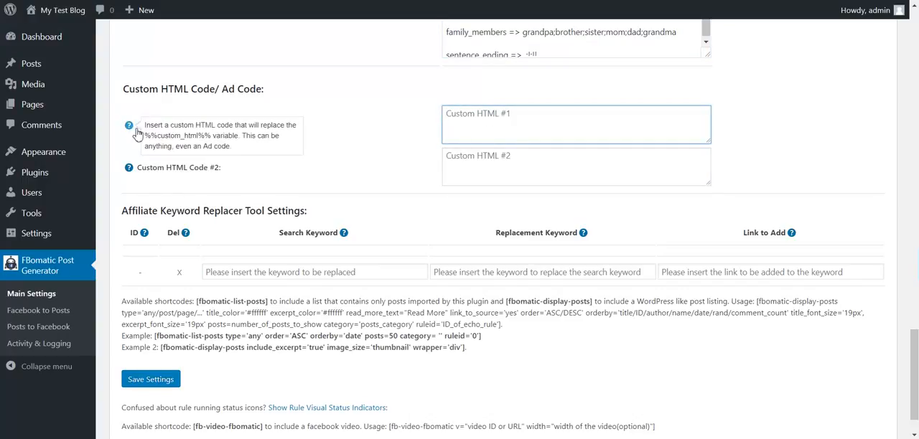
drag(145, 135, 210, 140)
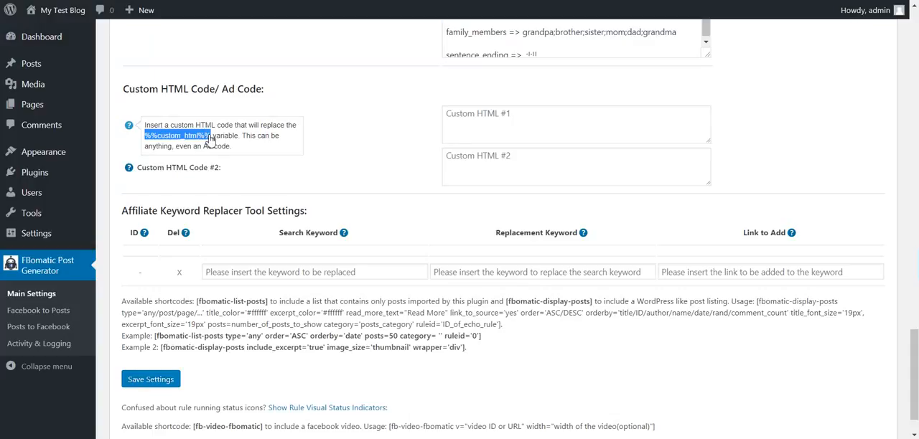
mouse_move(138, 178)
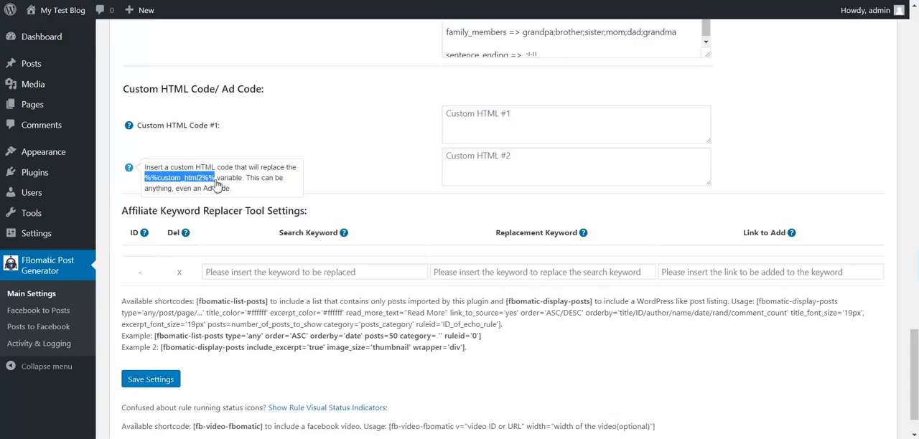
Review the affiliate keyword replacer's search keyword, replacement keyword and link fields
scroll(229, 202, down, 2)
drag(146, 156, 280, 161)
click(249, 226)
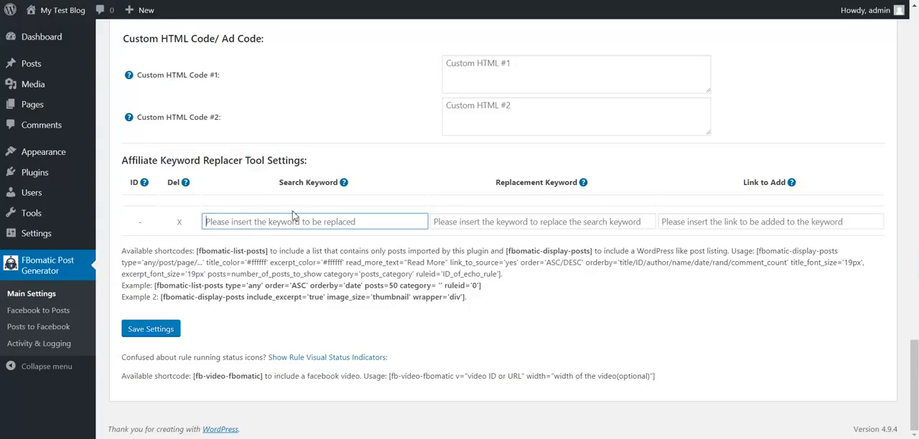
click(514, 226)
click(690, 221)
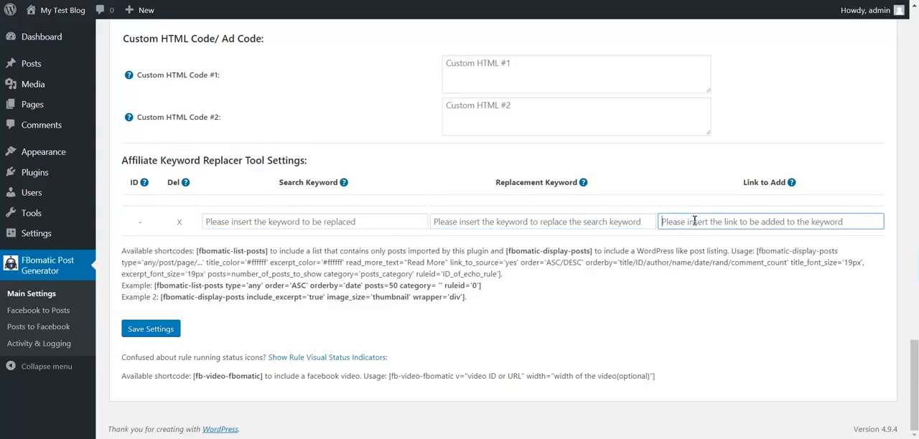
Review the [fbomatic-list-posts] and [fbomatic-display-posts] shortcodes and their usage examples
drag(197, 250, 266, 251)
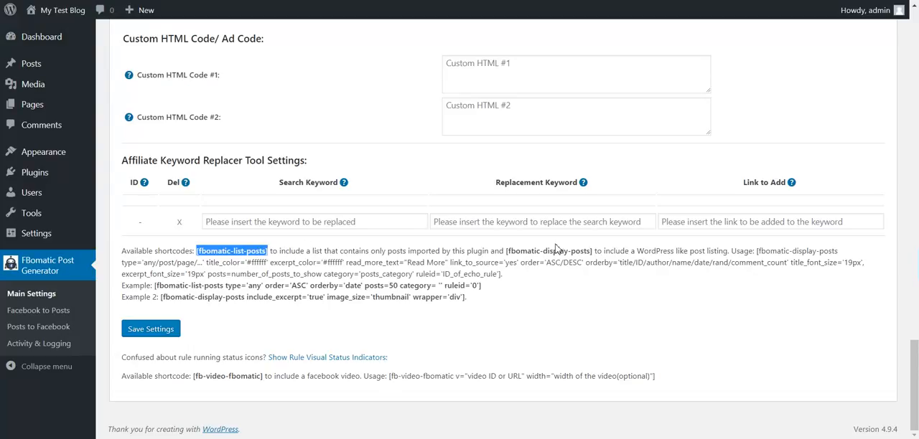
drag(508, 250, 590, 248)
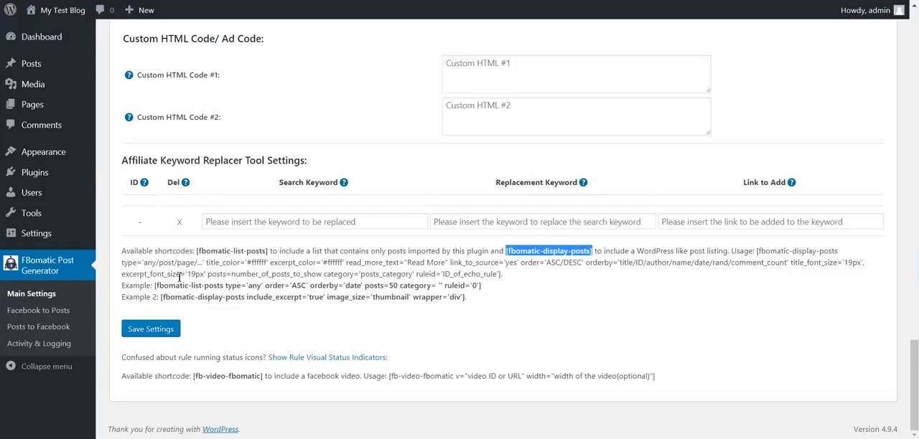
drag(154, 285, 163, 302)
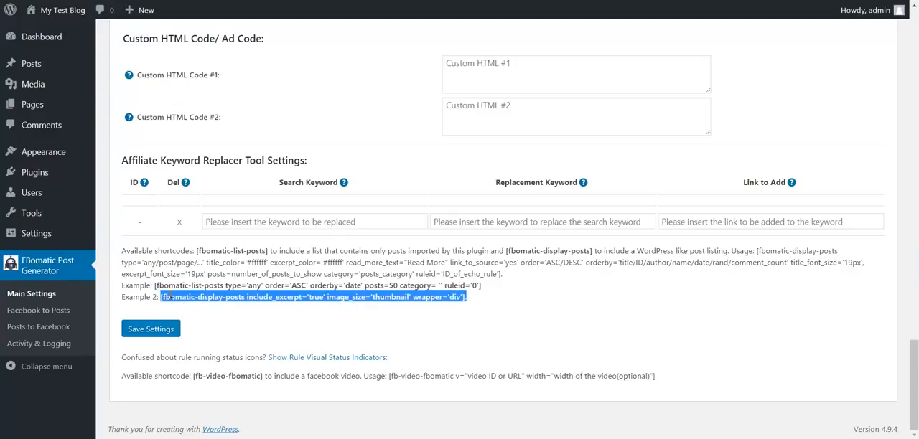
Open Activity & Logging and review the running rules, default settings restore, generated posts deletion and activity log sections
click(26, 346)
click(500, 39)
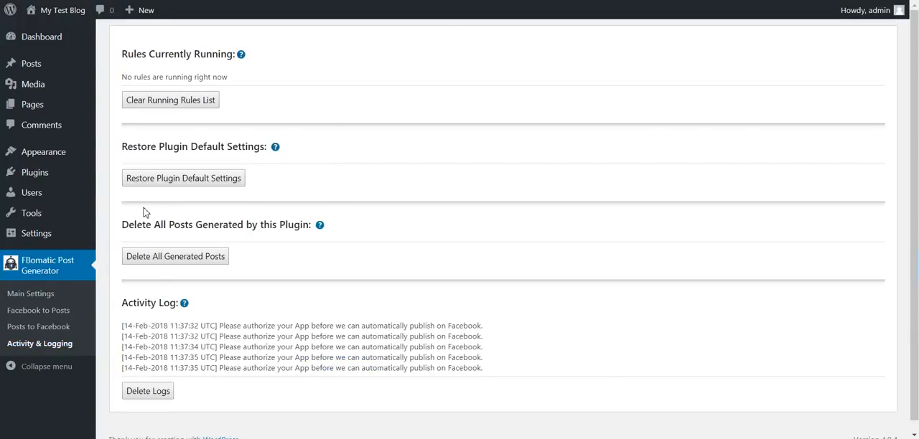
drag(161, 54, 220, 54)
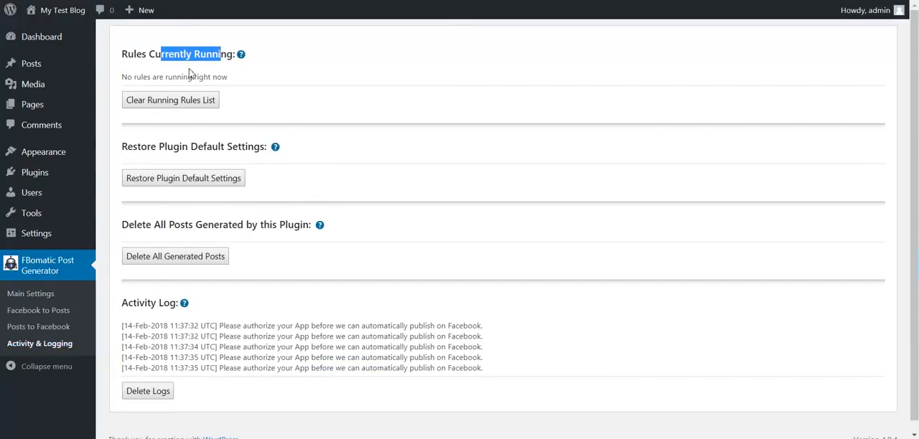
drag(147, 146, 252, 147)
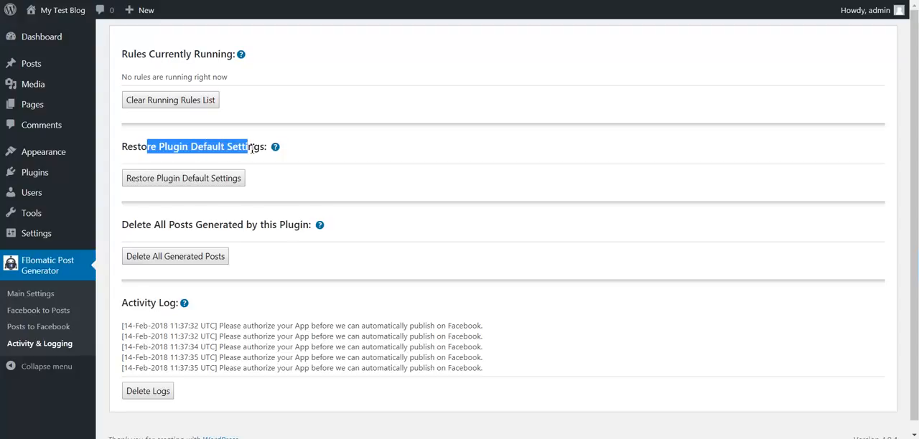
drag(146, 225, 257, 225)
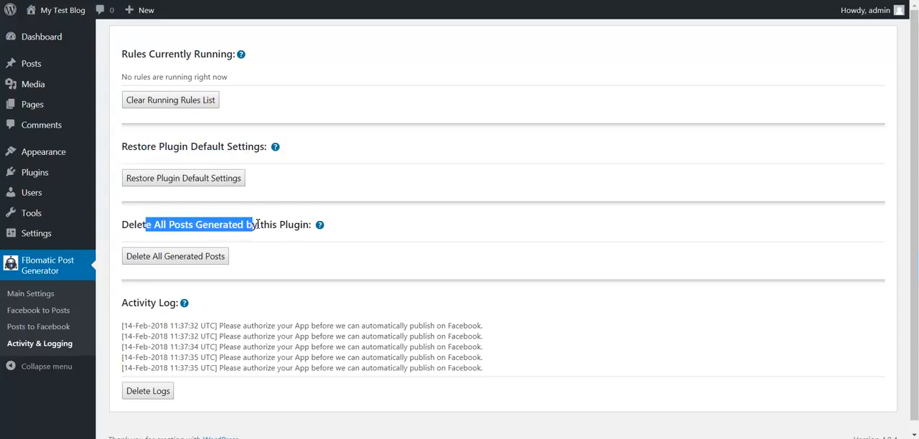
click(199, 299)
drag(129, 303, 176, 303)
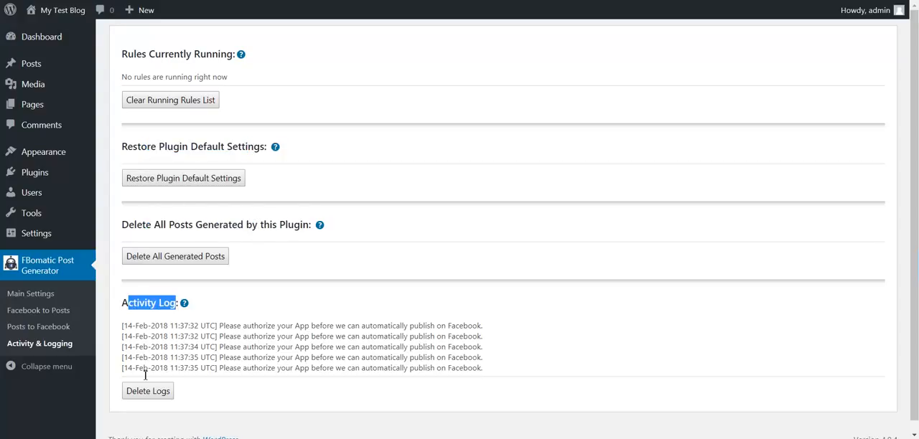
Return to the plugin's Main Settings, look at the CodeRevolution knowledge base site and close it again
click(34, 295)
scroll(239, 116, down, 3)
scroll(239, 115, up, 3)
scroll(239, 116, down, 2)
scroll(239, 115, down, 20)
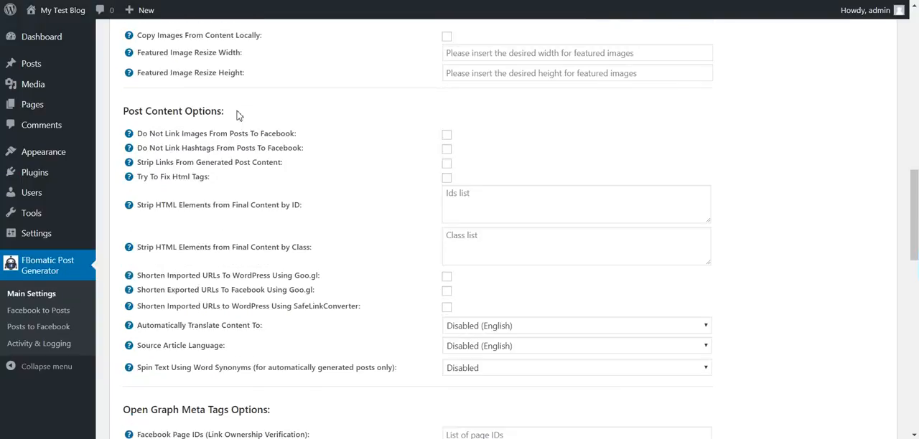
scroll(239, 115, up, 20)
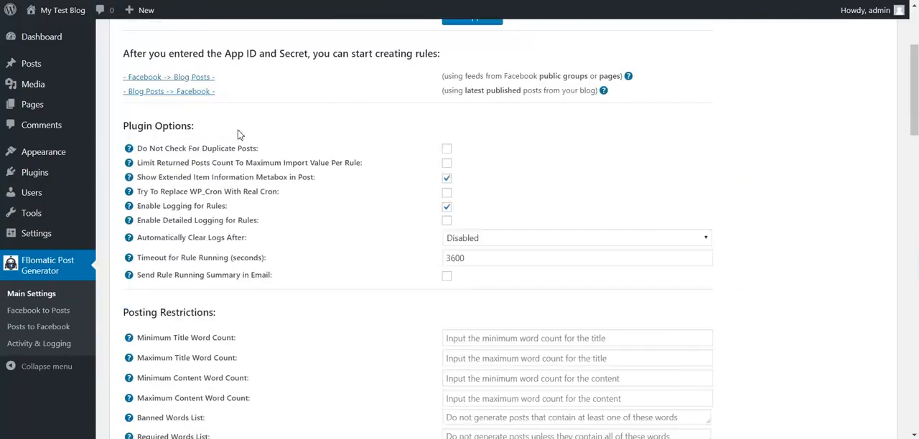
click(426, 102)
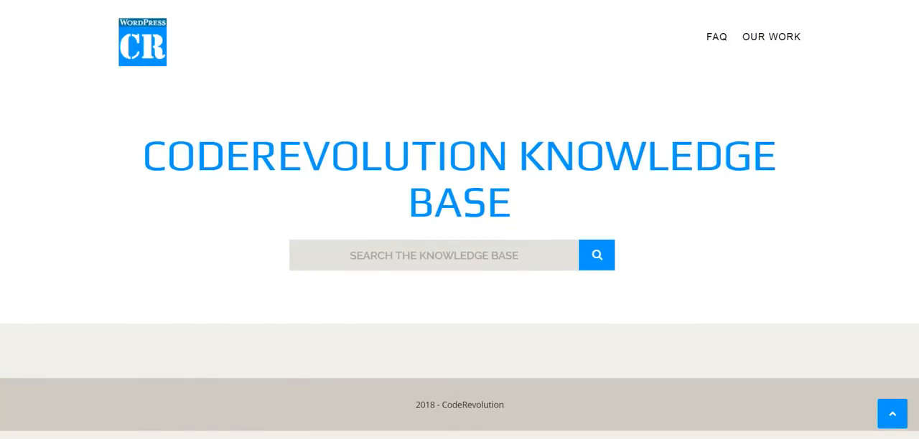
key(ctrl+w)
Review the [fb-video-fbomatic] shortcode for including a Facebook video and its video ID or URL parameter
scroll(226, 124, down, 6)
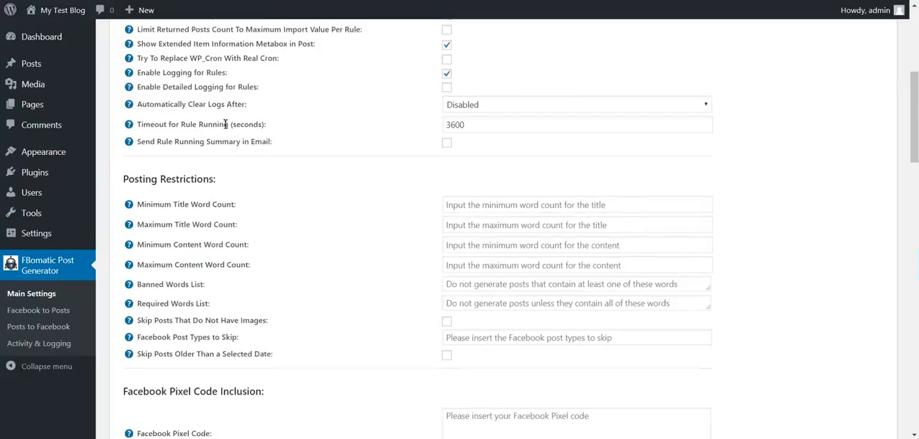
scroll(225, 124, down, 15)
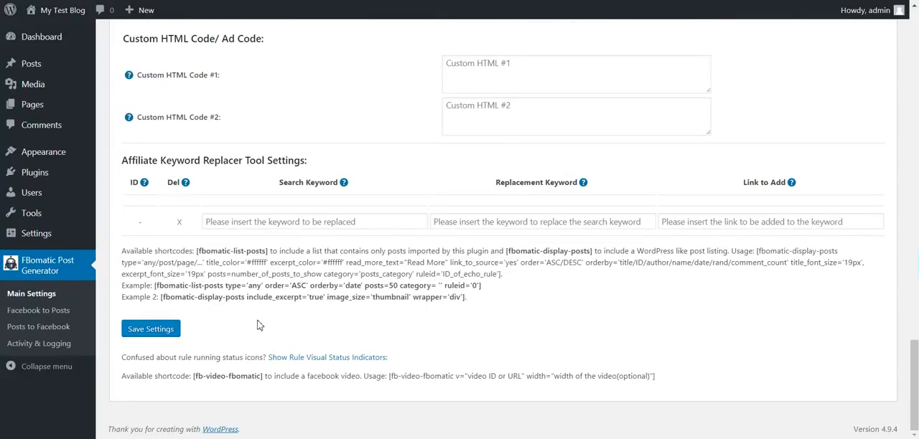
drag(193, 377, 267, 376)
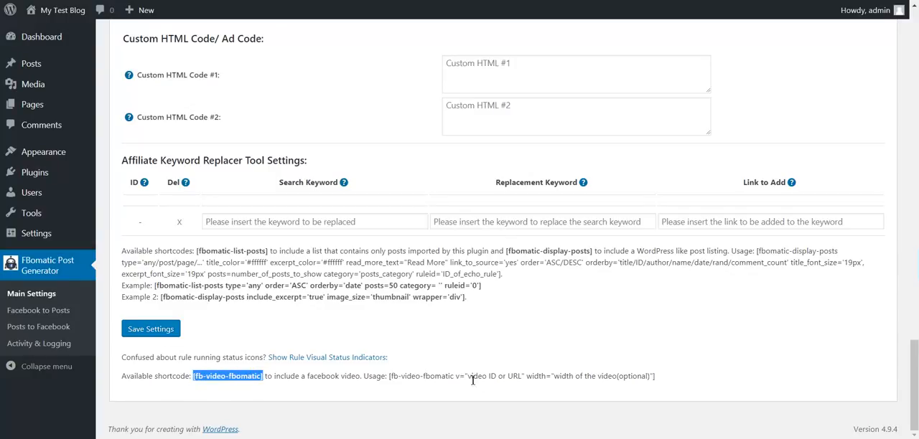
drag(478, 376, 517, 375)
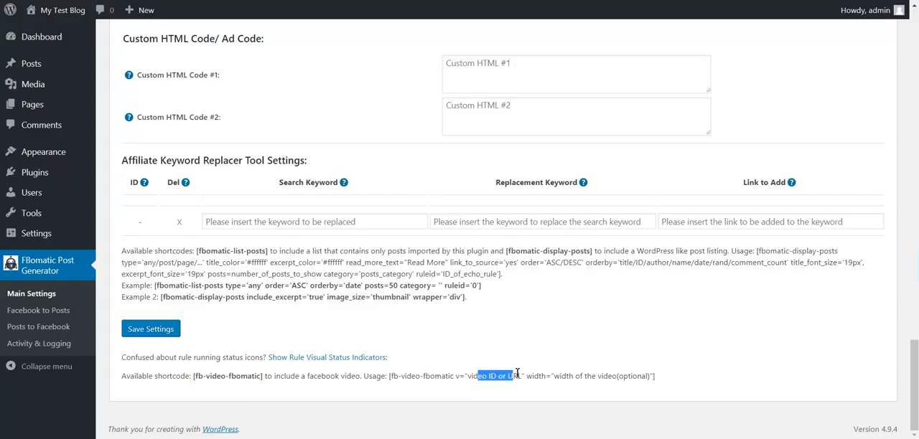
scroll(223, 336, up, 1)
click(162, 350)
scroll(118, 264, up, 5)
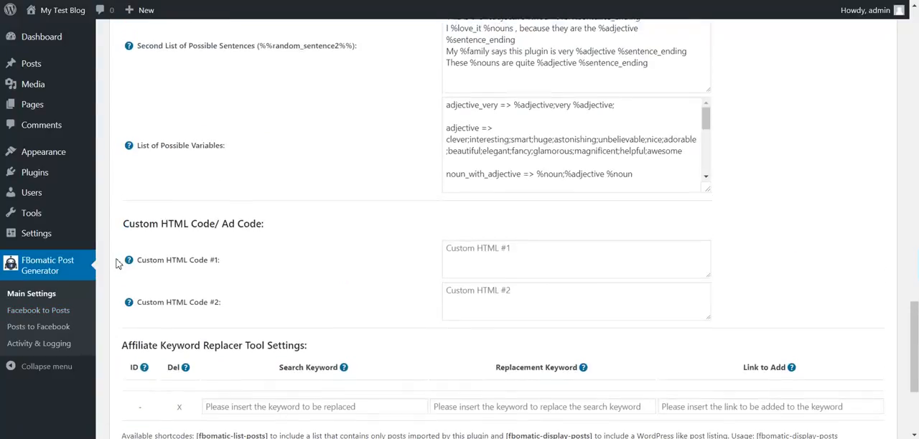
scroll(118, 264, up, 15)
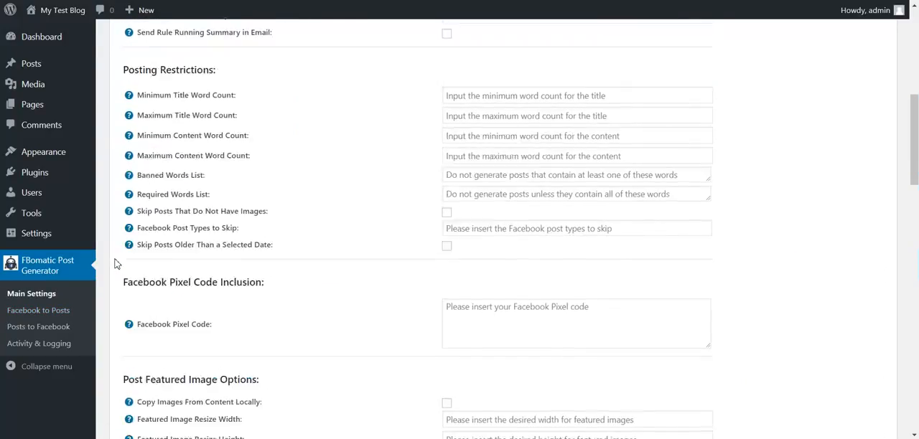